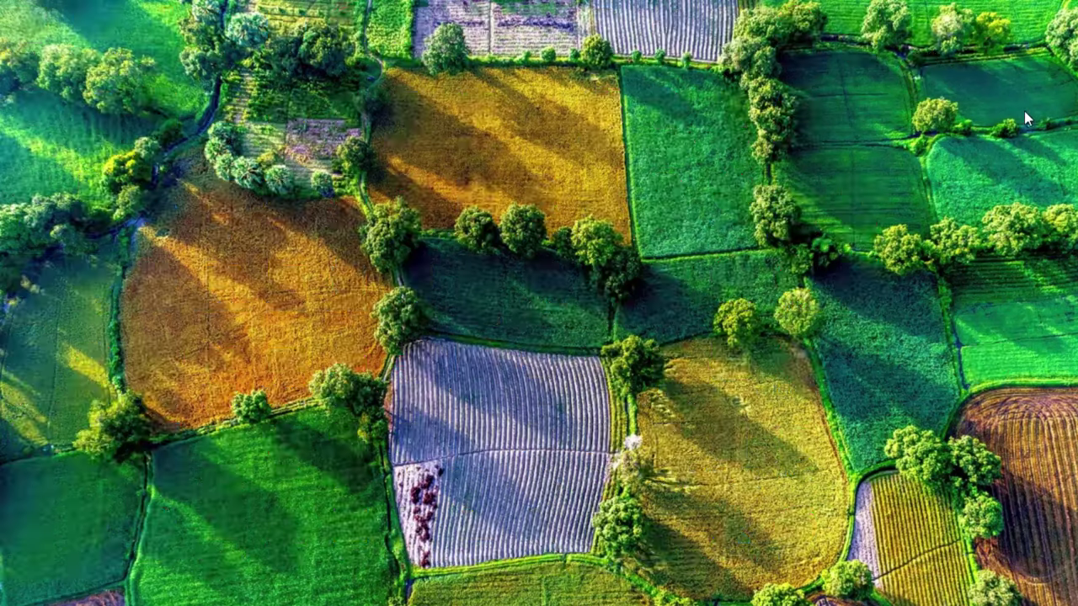
right_click(1023, 113)
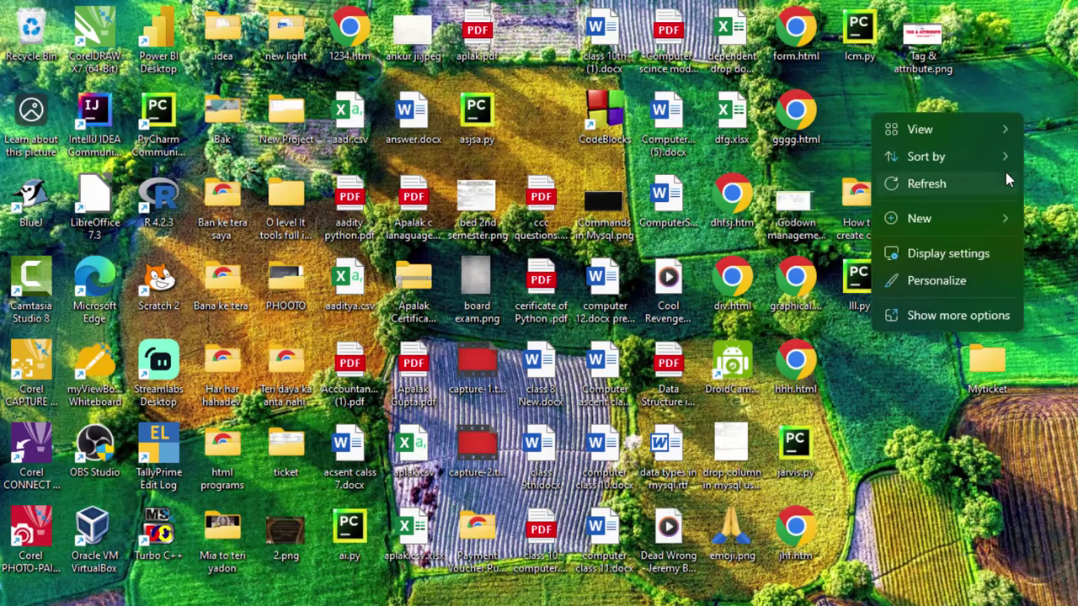
left_click(1005, 173)
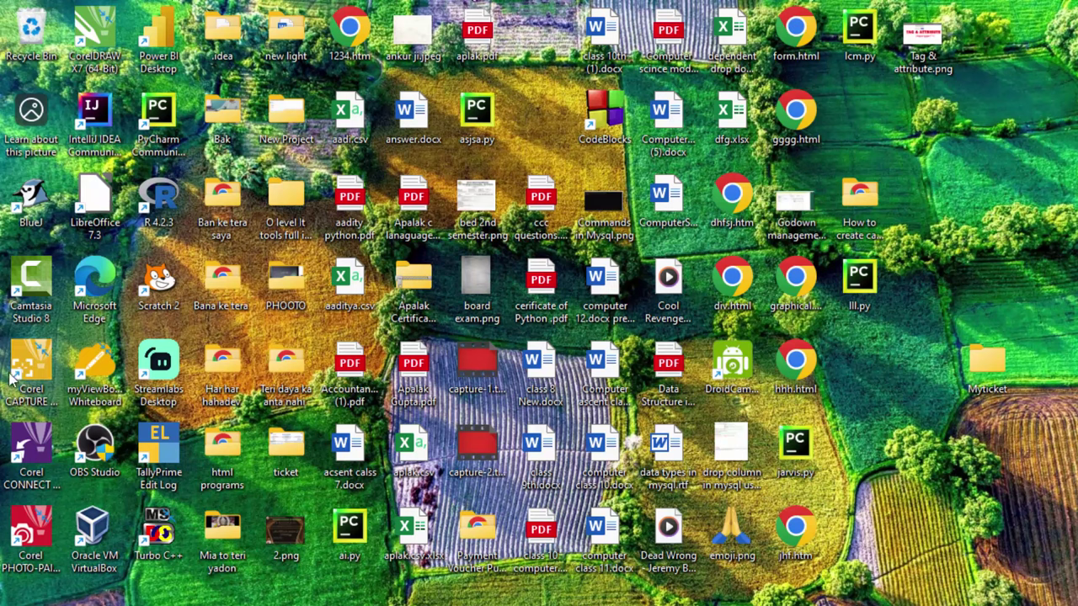
Open TallyPrime in educational mode and start creating a new company
double_click(176, 459)
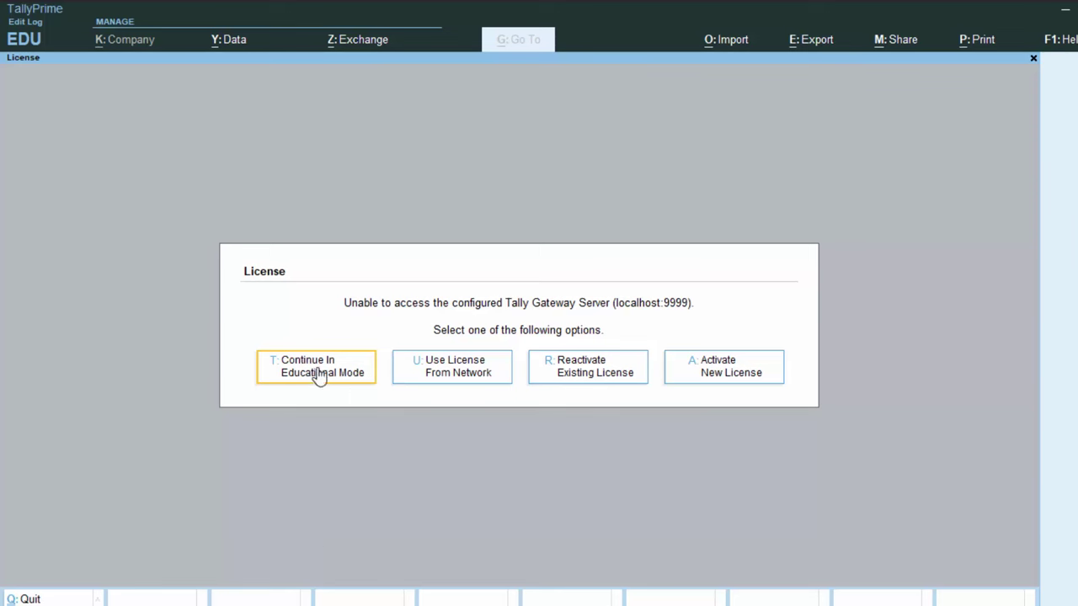
left_click(319, 377)
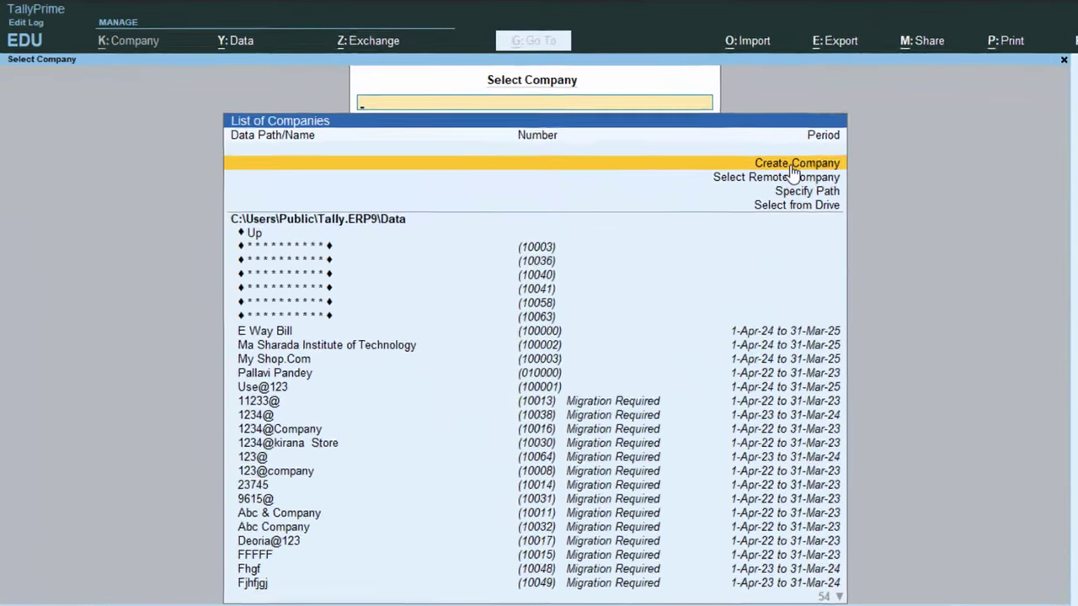
left_click(793, 164)
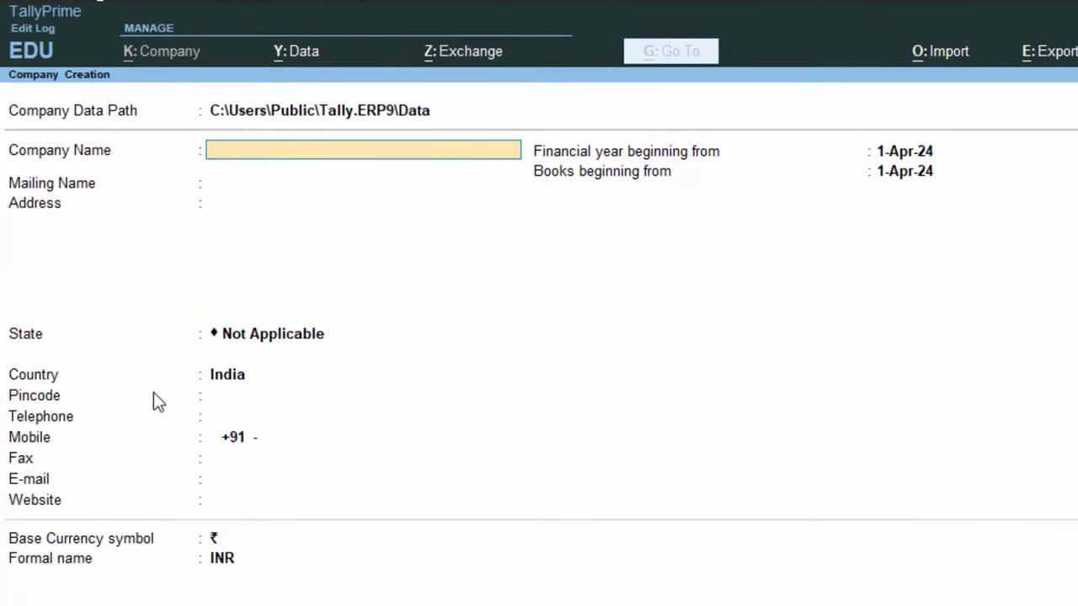
Name the company "New Company Shop" and keep the same mailing name
type("New ")
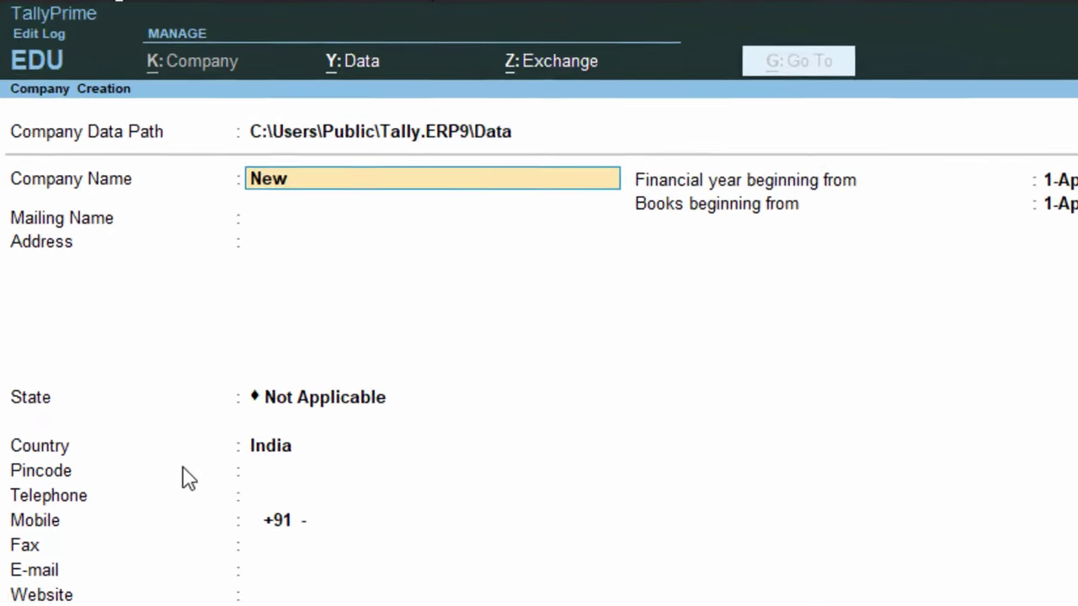
type("C")
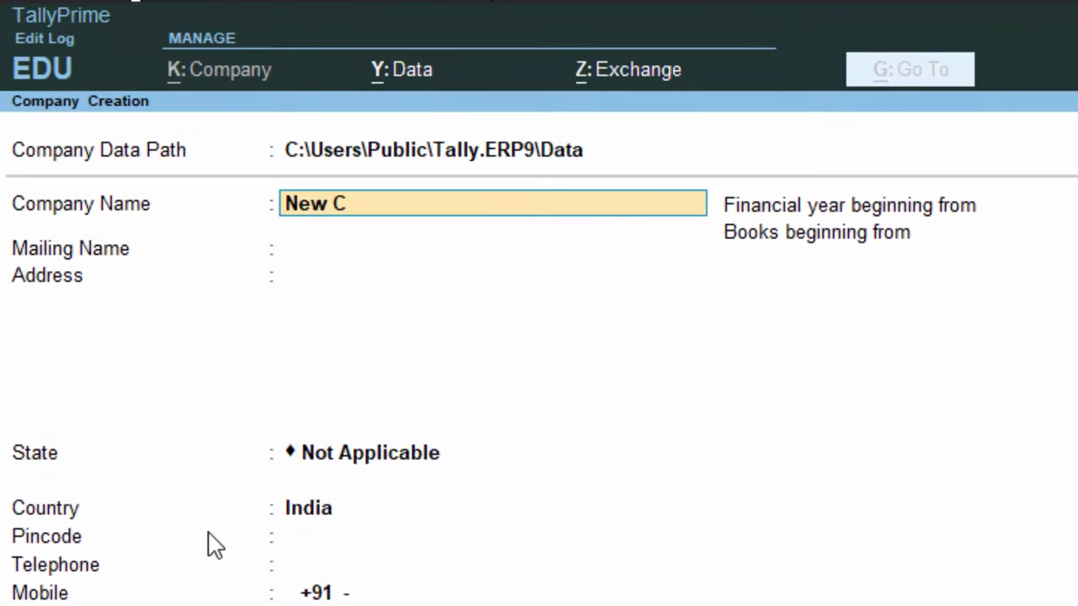
type("ompany")
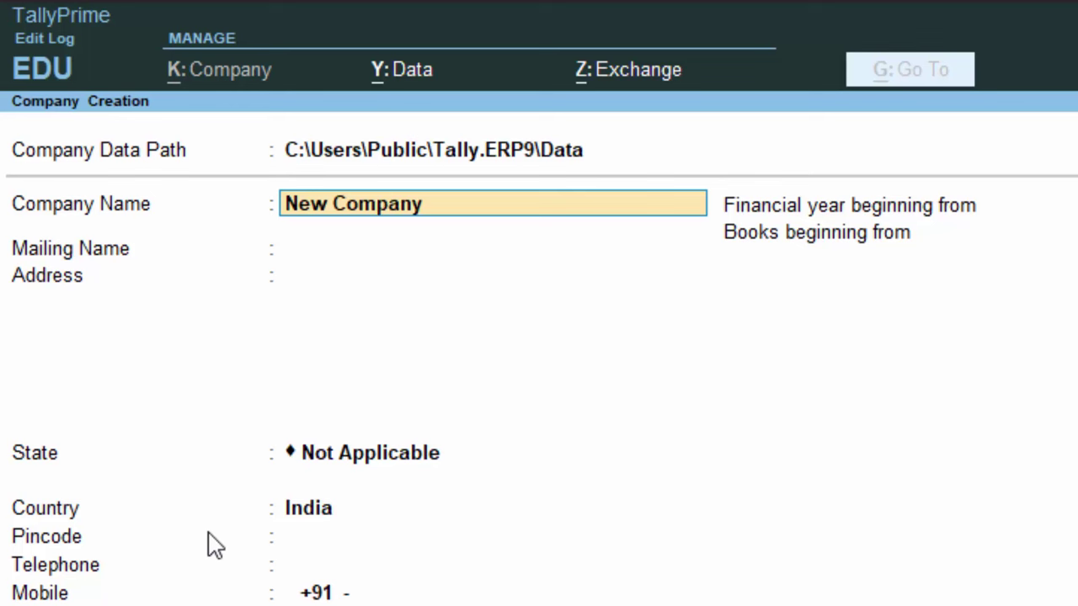
type(" Sj")
key("BackSpace")
type("h")
type("op")
key("Return")
key("Return")
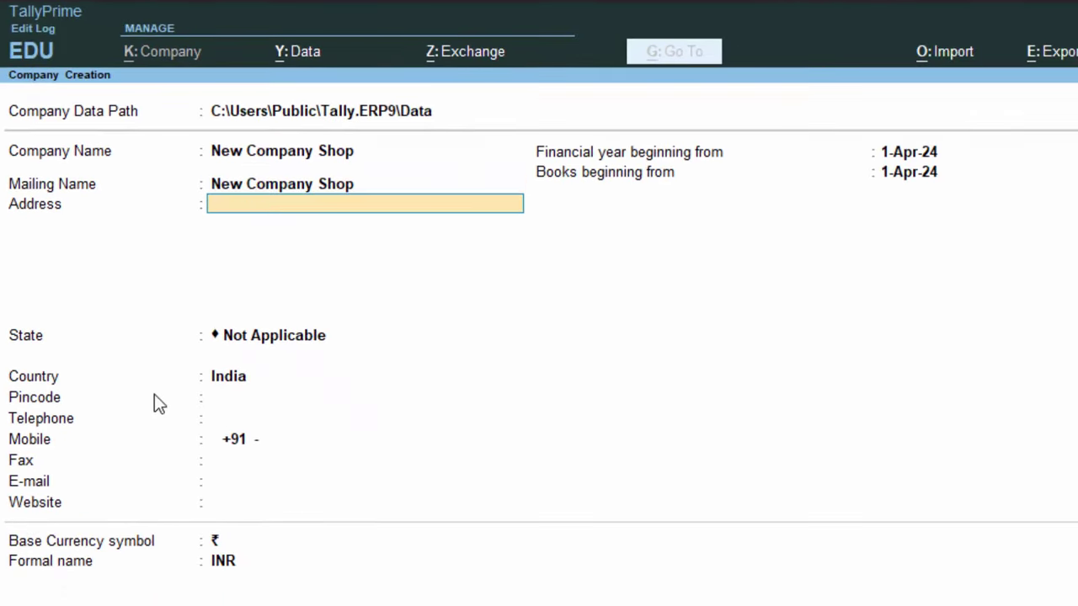
Fill in the company's address, choose Uttar Pradesh as the state, and enter the postal pincode
type("New Colony D")
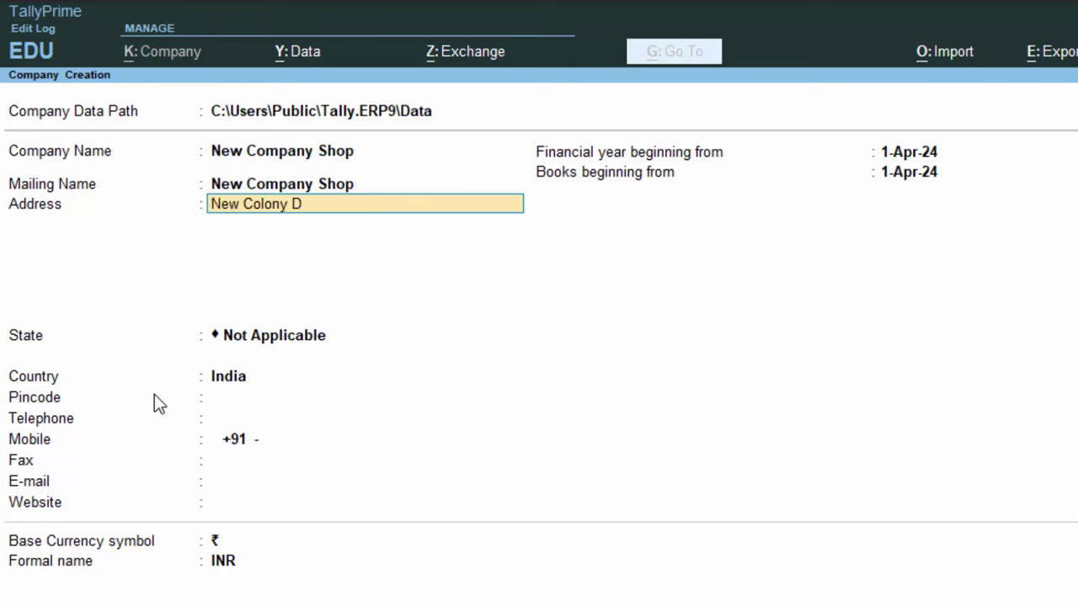
type("eoria")
key("Return")
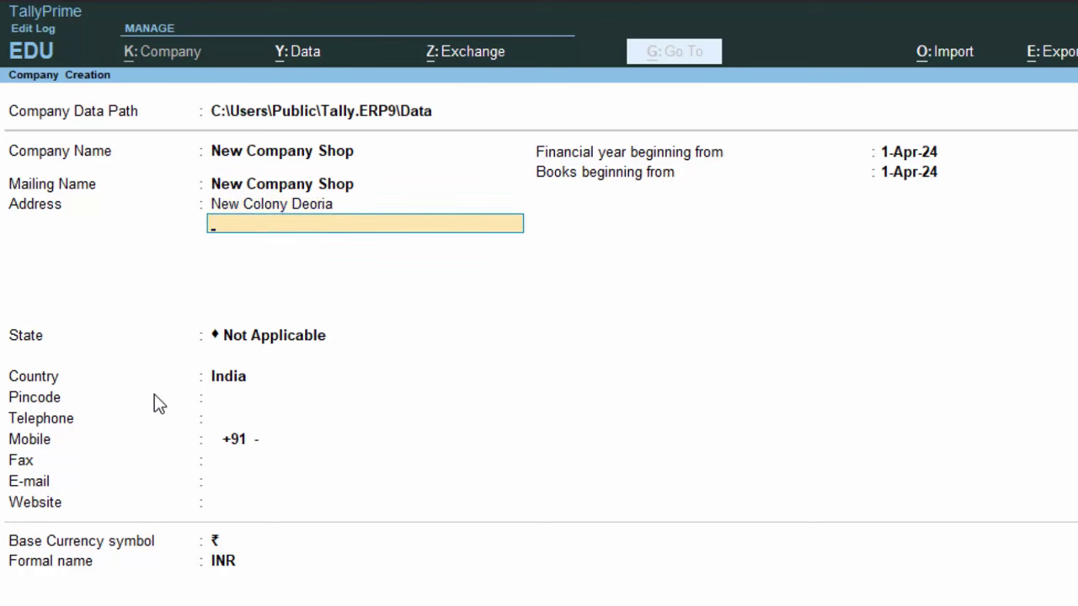
key("Return")
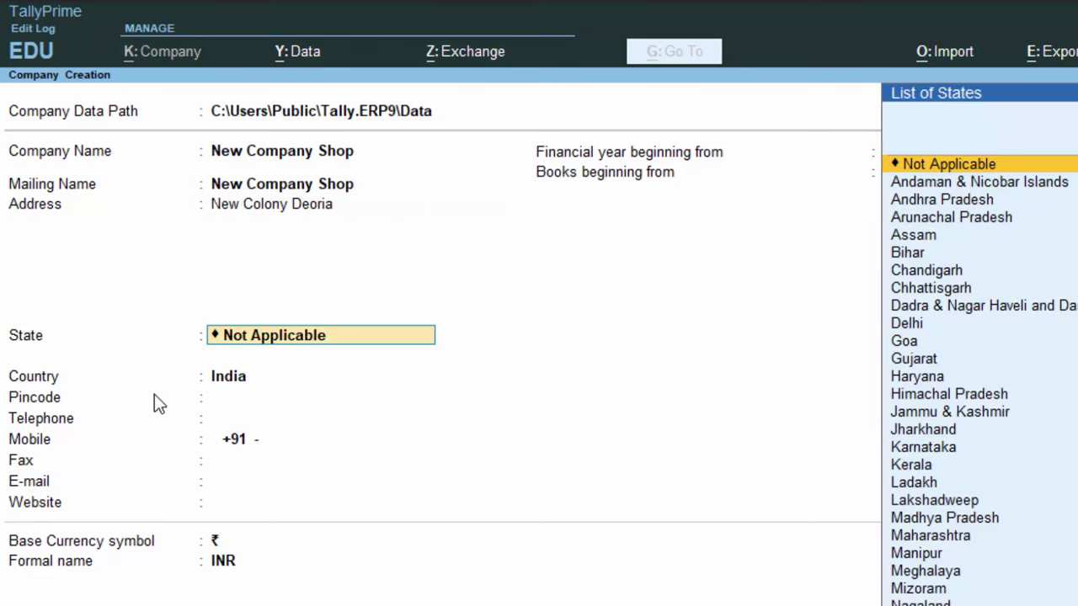
type("U")
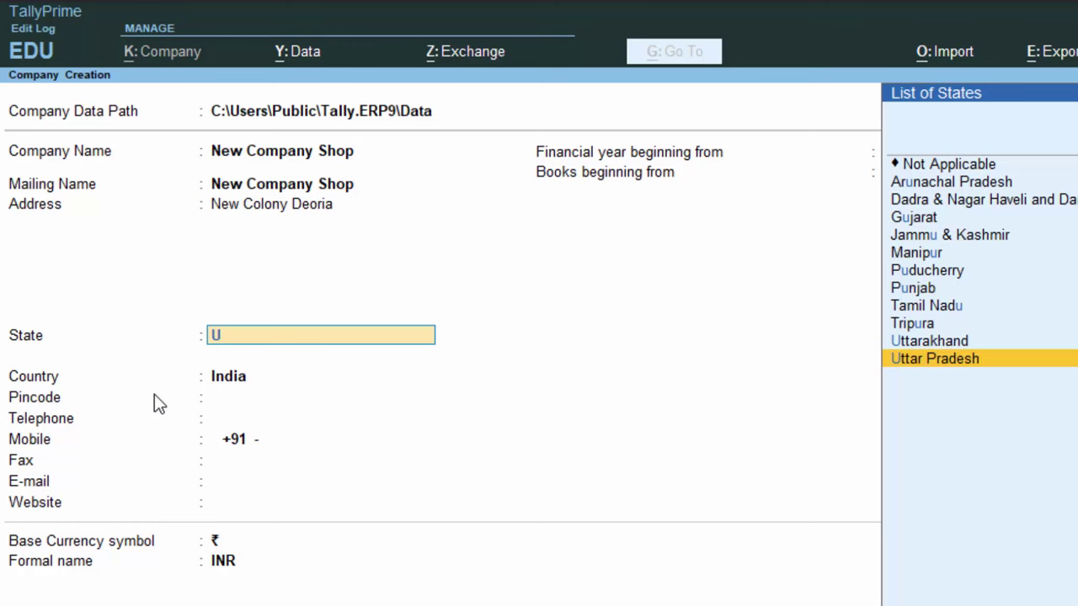
key("Return")
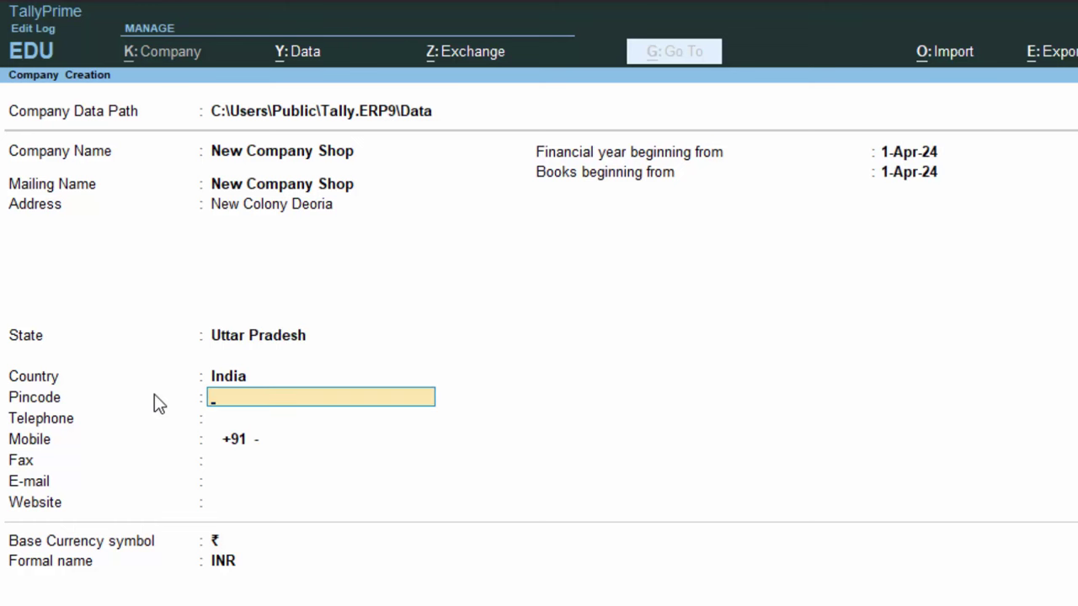
type("274001")
key("Return")
key("Return")
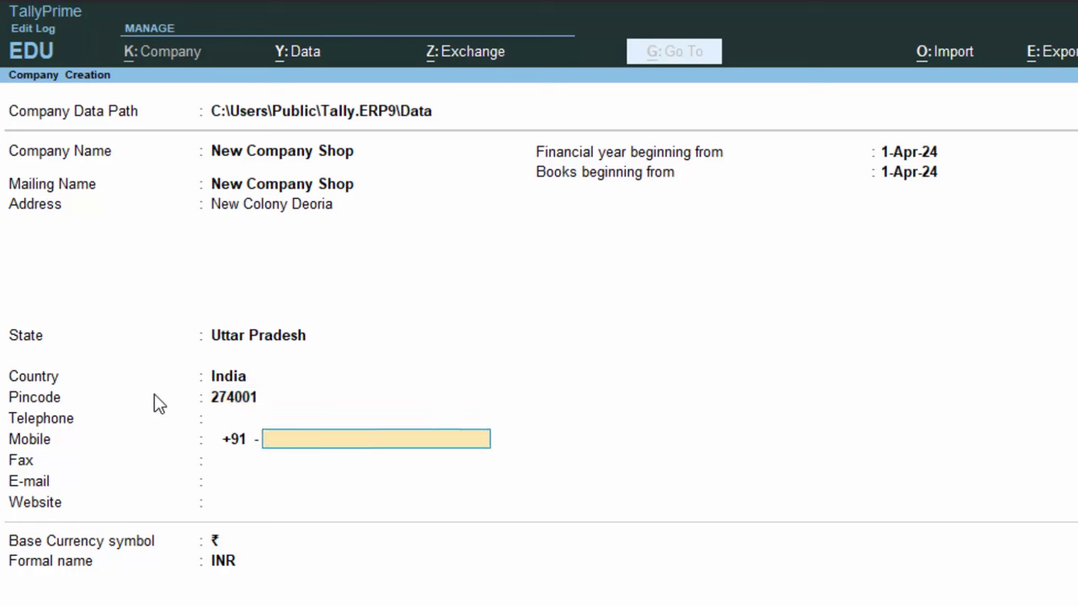
Enter the company's mobile number and leave the fax, e-mail and website details empty
type("5654654")
key("Return")
type("6")
key("Return")
type("546")
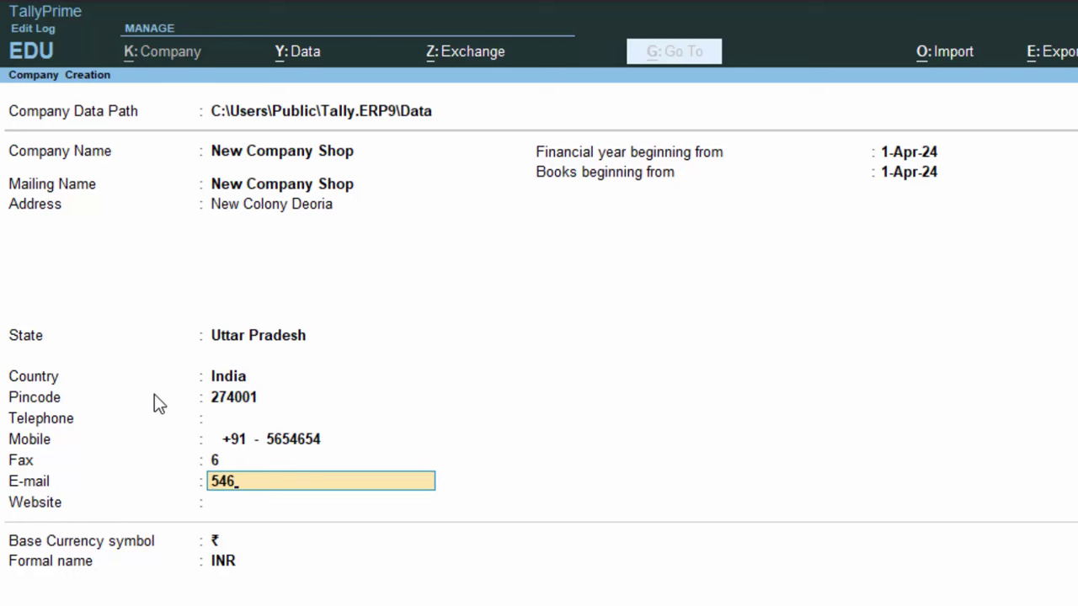
key("BackSpace")
key("BackSpace")
key("BackSpace")
key("BackSpace")
key("BackSpace")
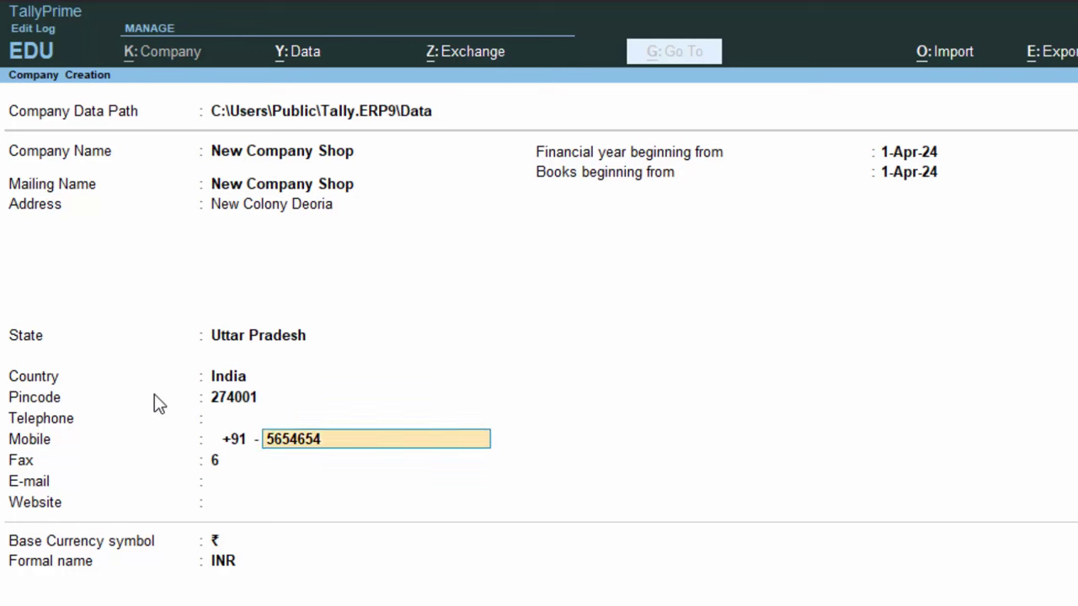
key("Return")
key("BackSpace")
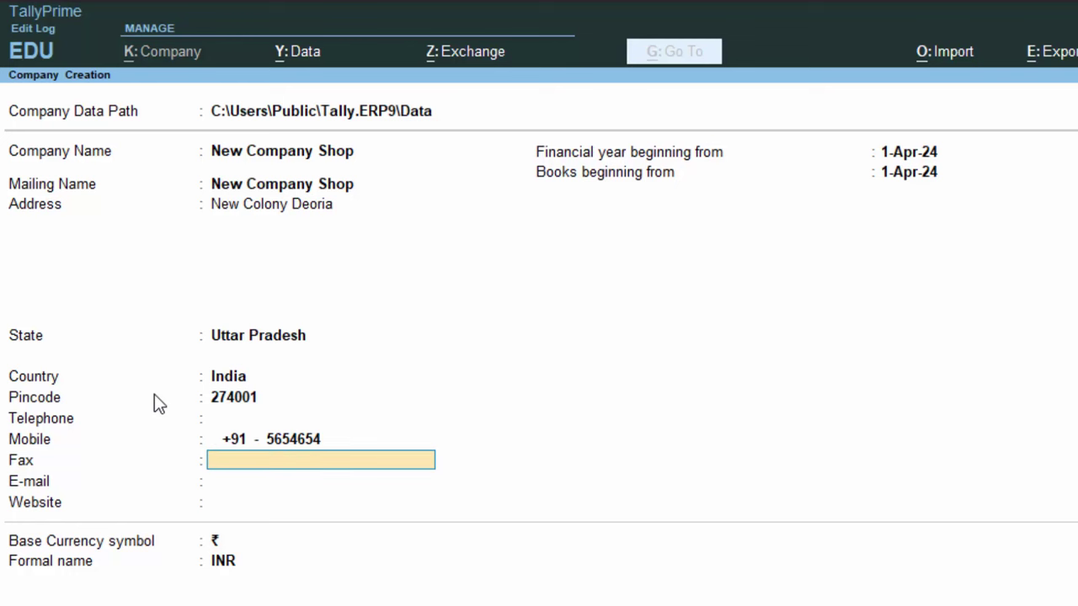
key("Return")
key("Return")
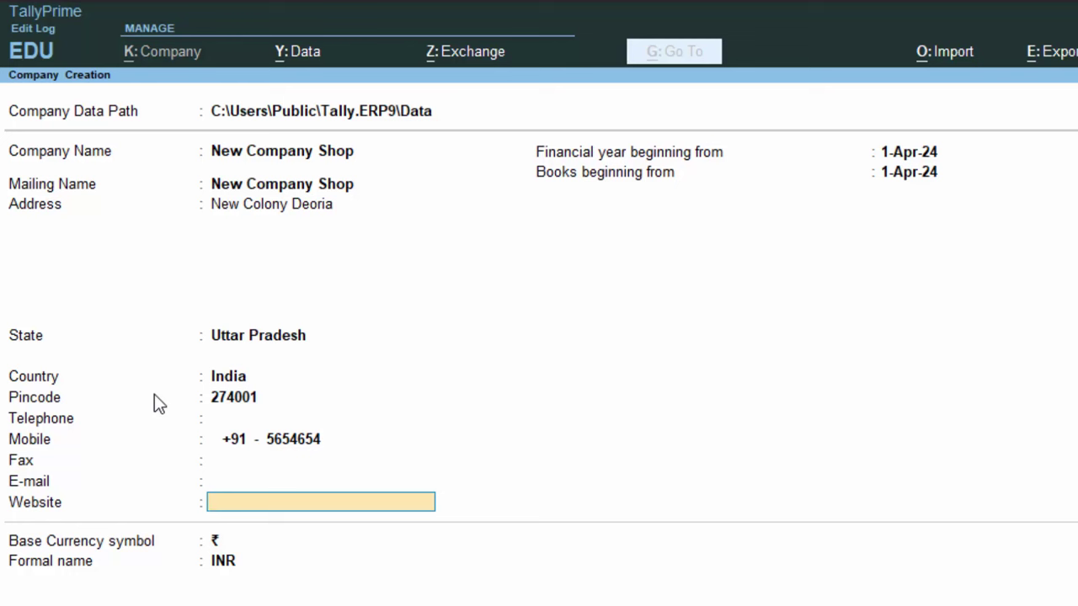
key("Return")
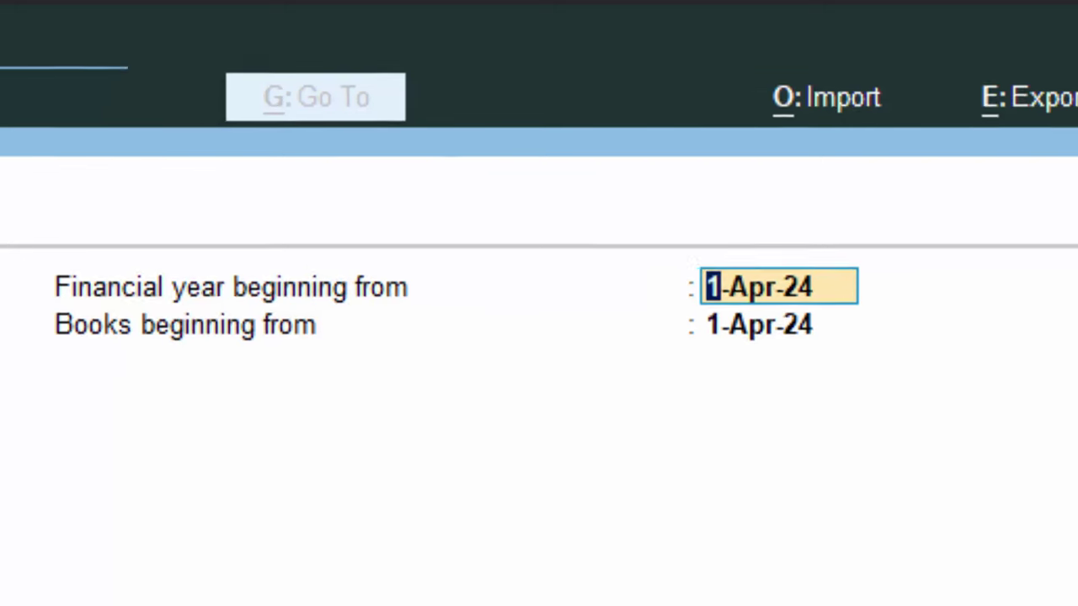
Keep 1-Apr-24 as the financial year and books start date with the default currency, and accept the company creation
key("Return")
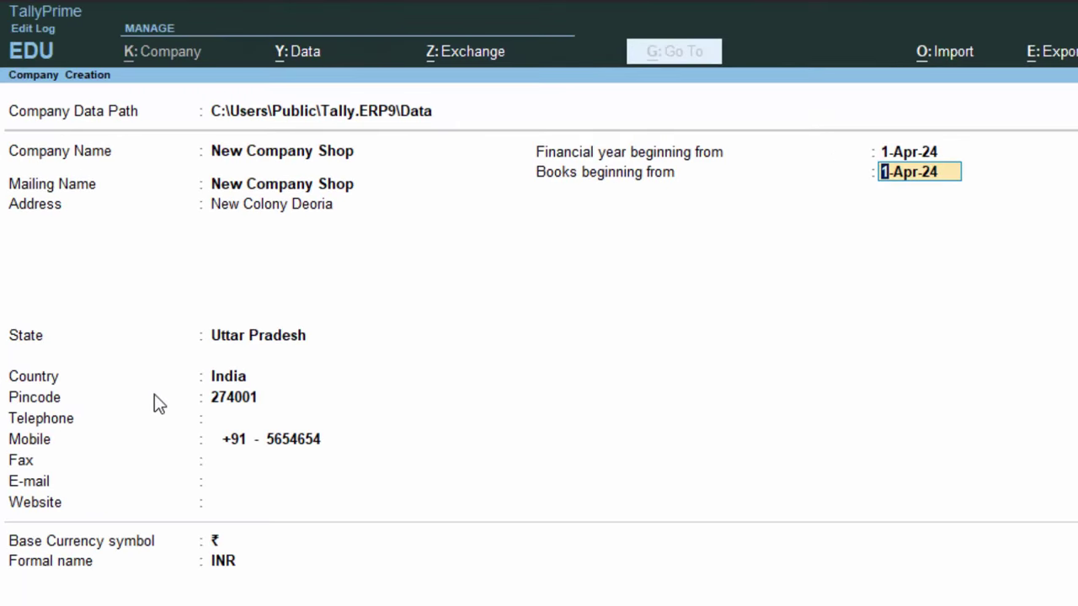
key("Return")
key("Return")
key("Return")
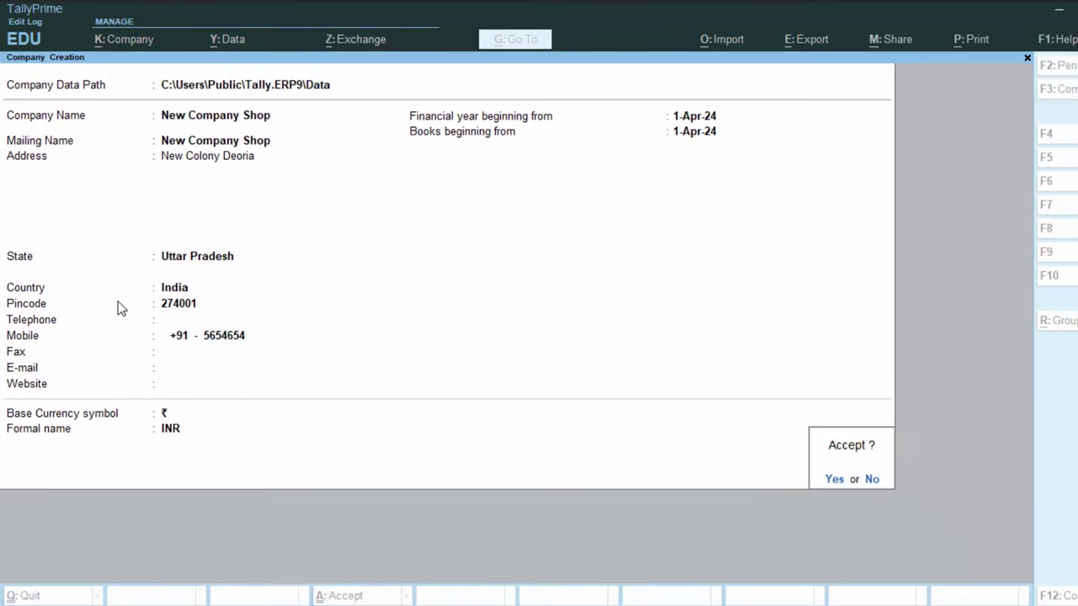
key("Return")
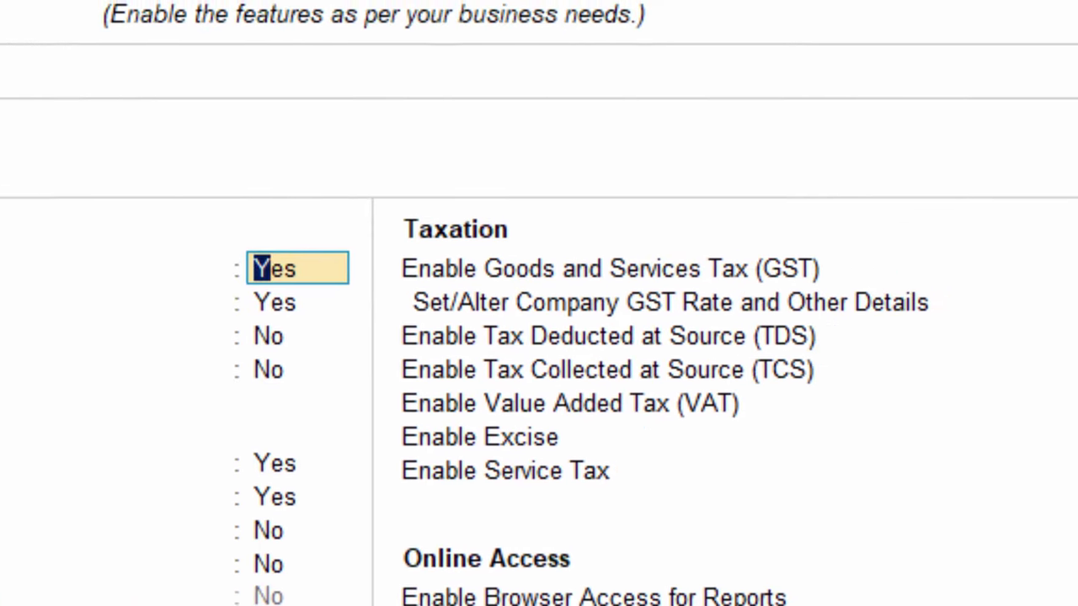
Enable Goods and Services Tax (GST) for the new company
left_click(916, 274)
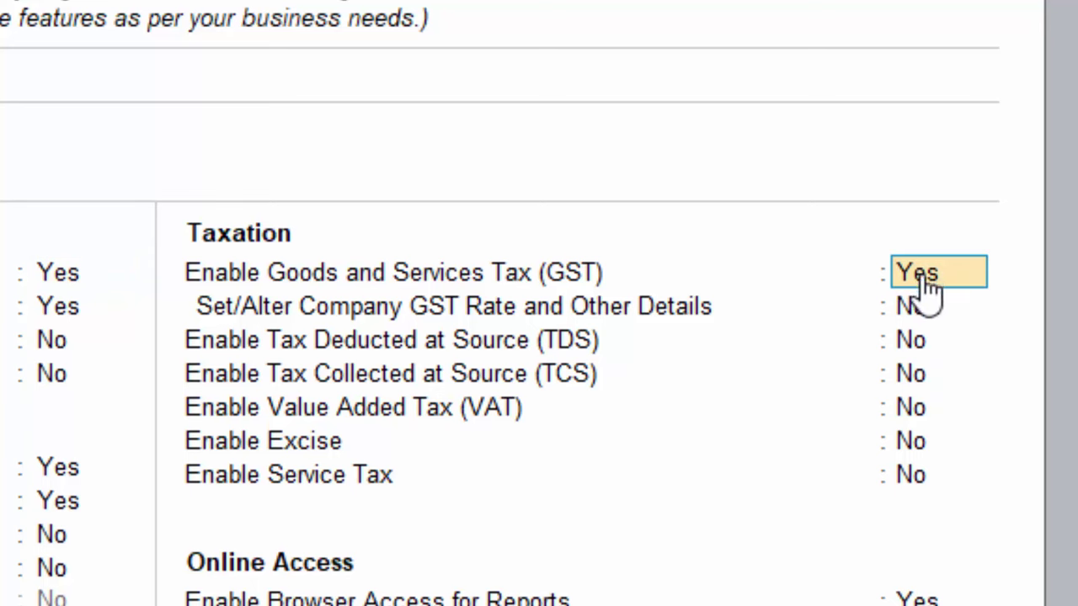
type("y")
key("Return")
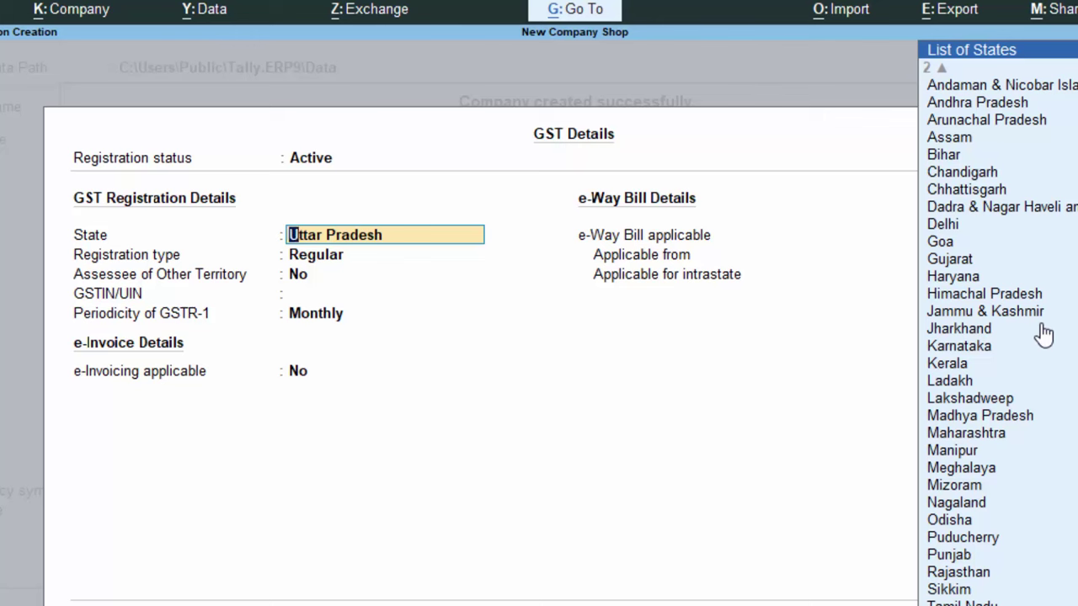
Register GST for Uttar Pradesh as Regular, enter the company's GSTIN/UIN, and keep the GSTR-1 periodicity Monthly
key("Return")
key("Down")
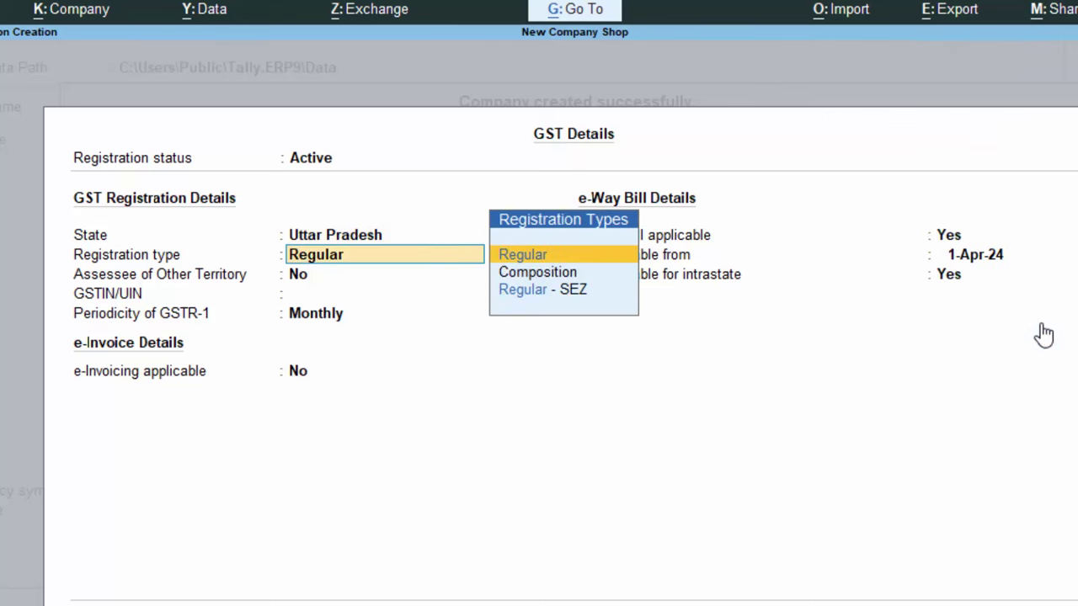
key("Return")
key("Return")
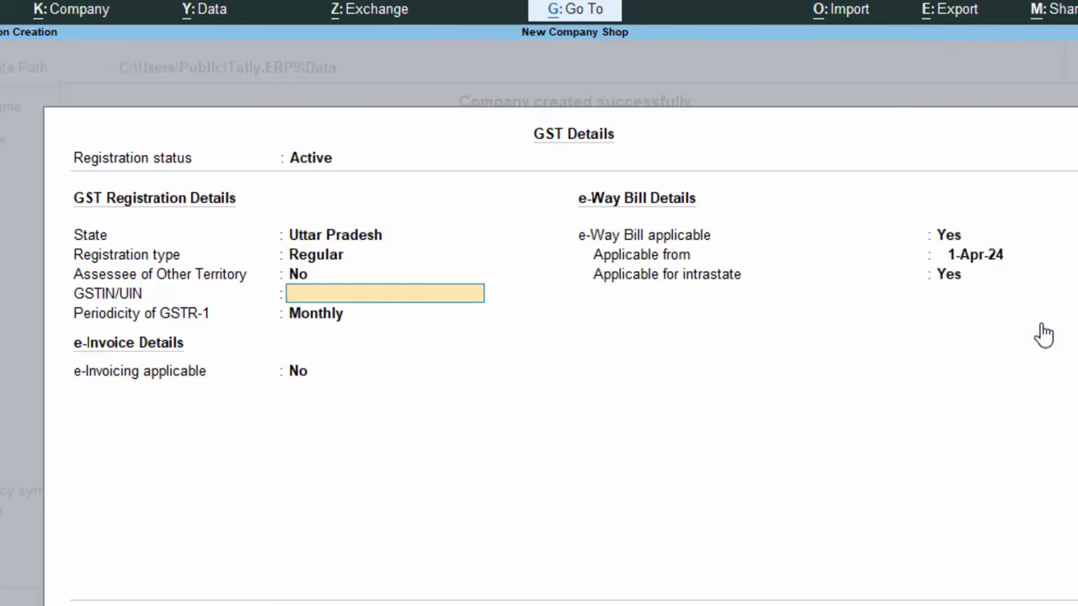
type("AIS")
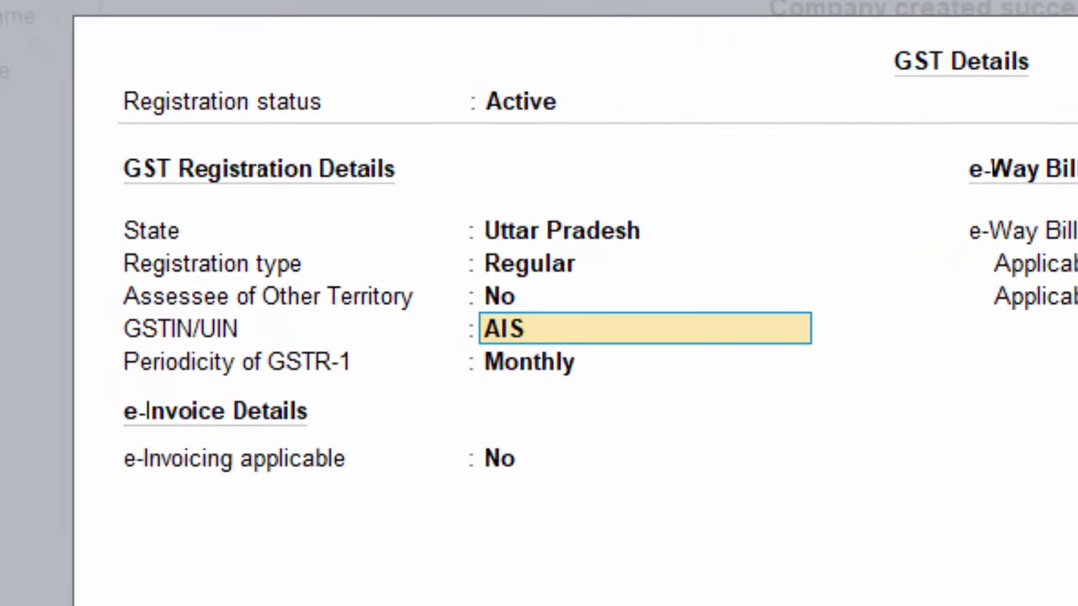
type("PTY67J")
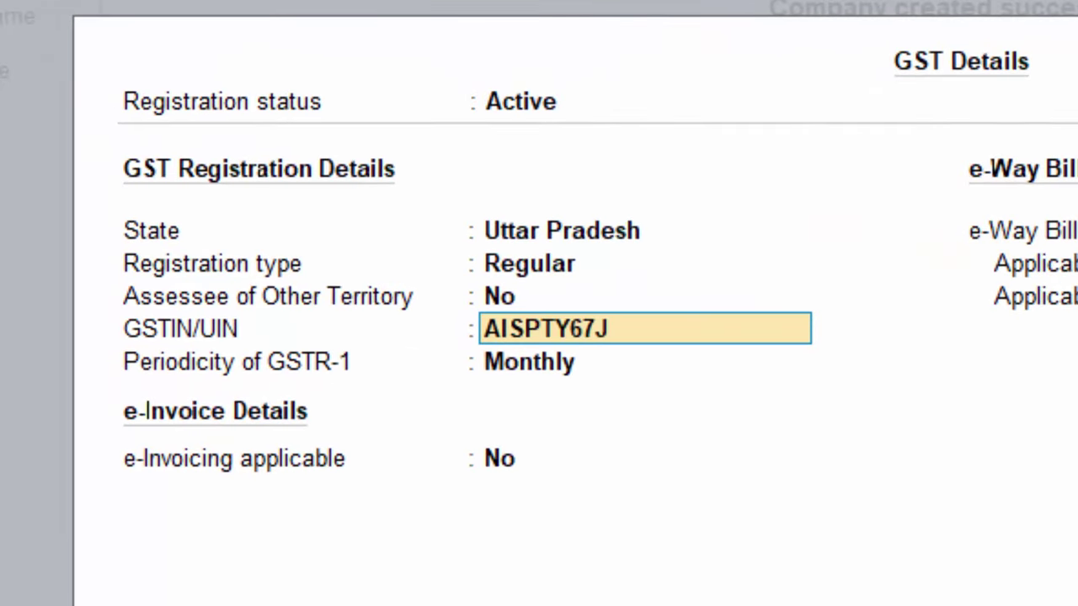
key("Return")
key("Return")
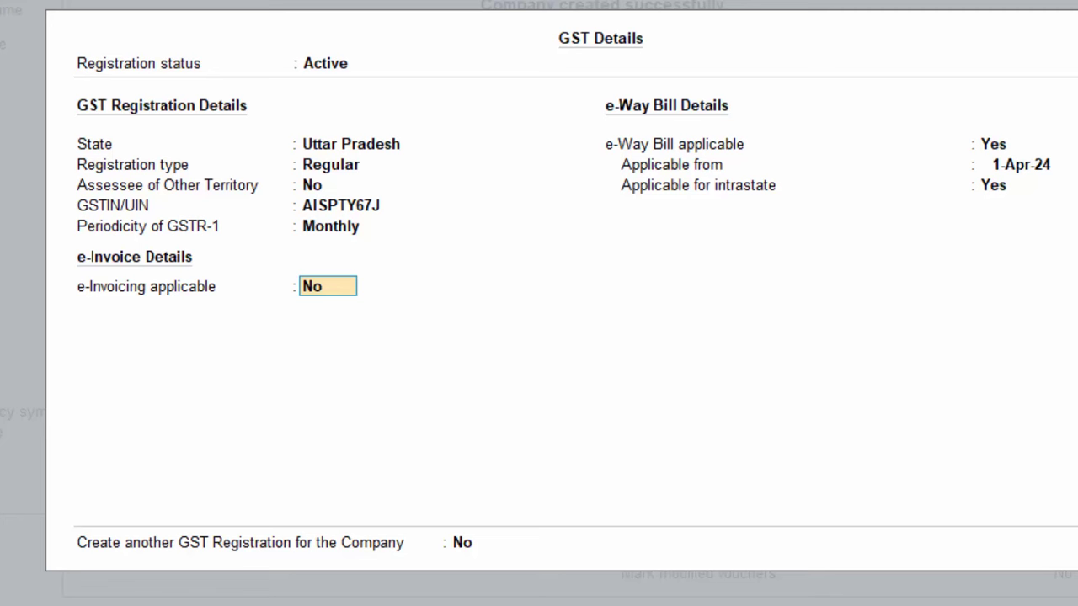
Make e-invoicing applicable from 1-Apr-24 with Deoria as the invoice bill-from place
key("y")
key("Return")
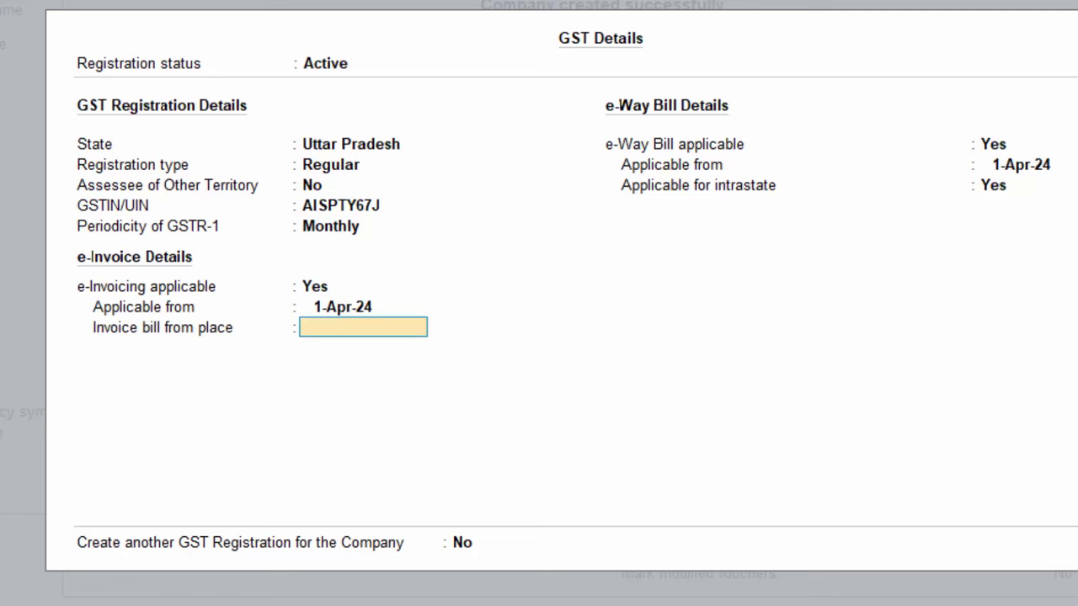
type("Deoria")
key("Return")
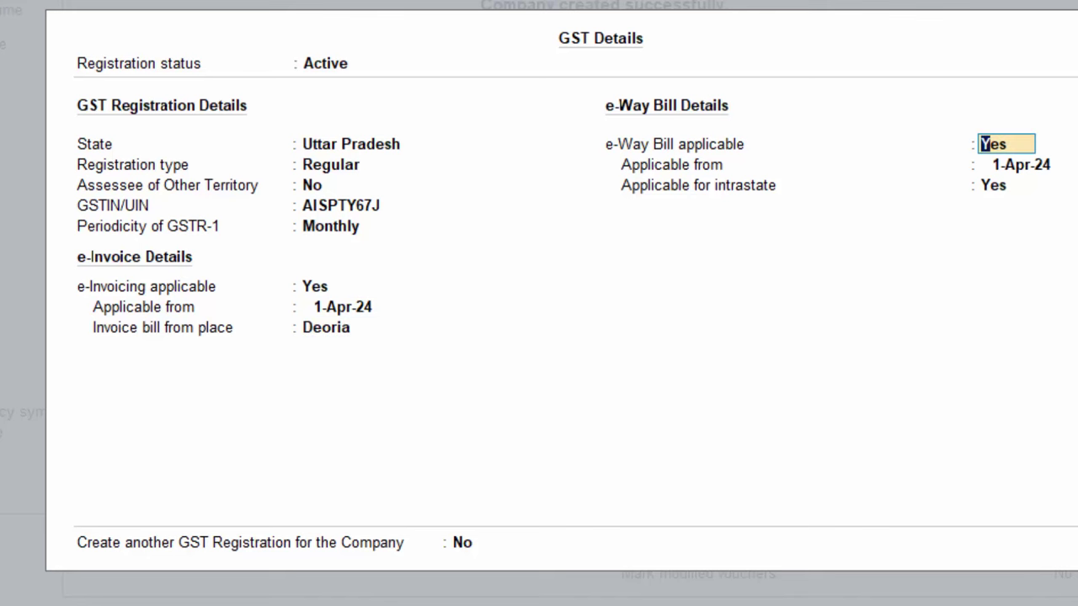
Keep e-Way Bill applicable from 1-Apr-24, including intrastate, and accept the GST details
key("Return")
key("Return")
key("Return")
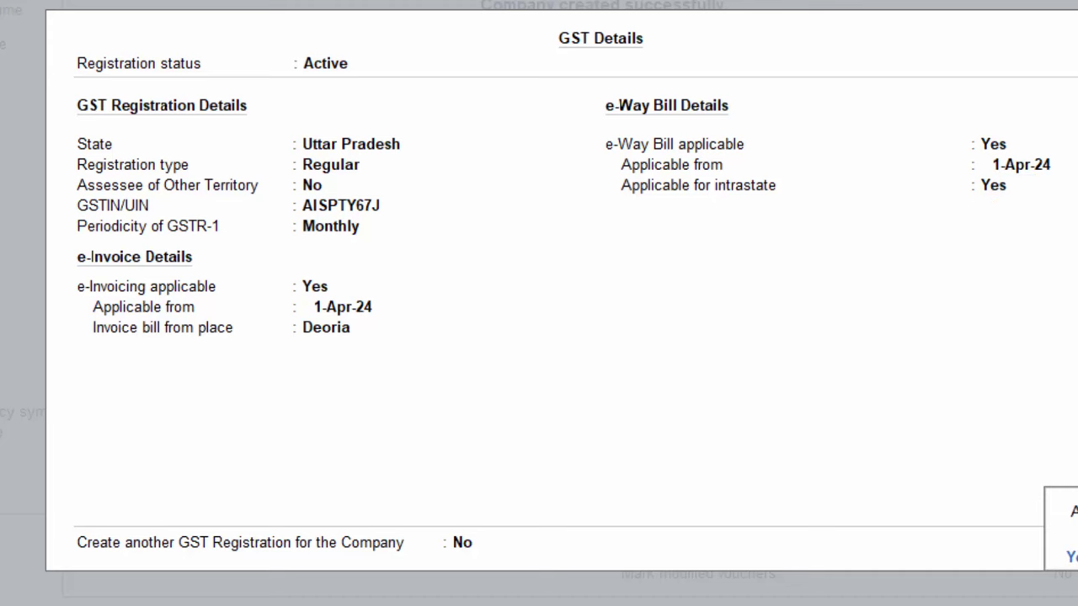
key("Return")
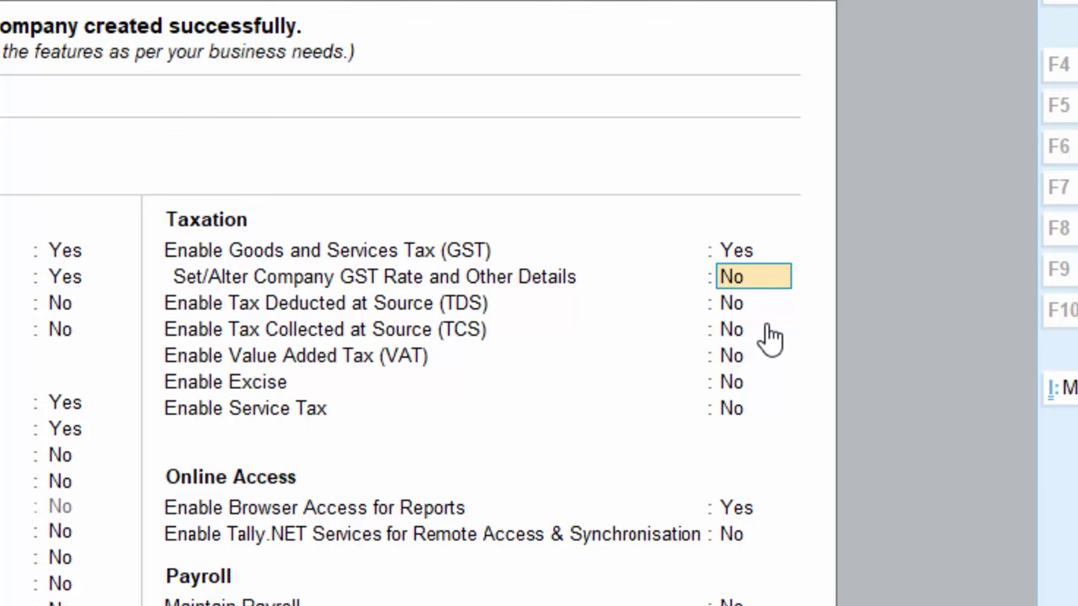
Enable setting the company GST rate and other details, and specify HSN/SAC 42343432 with the description blank
type("y")
key("Return")
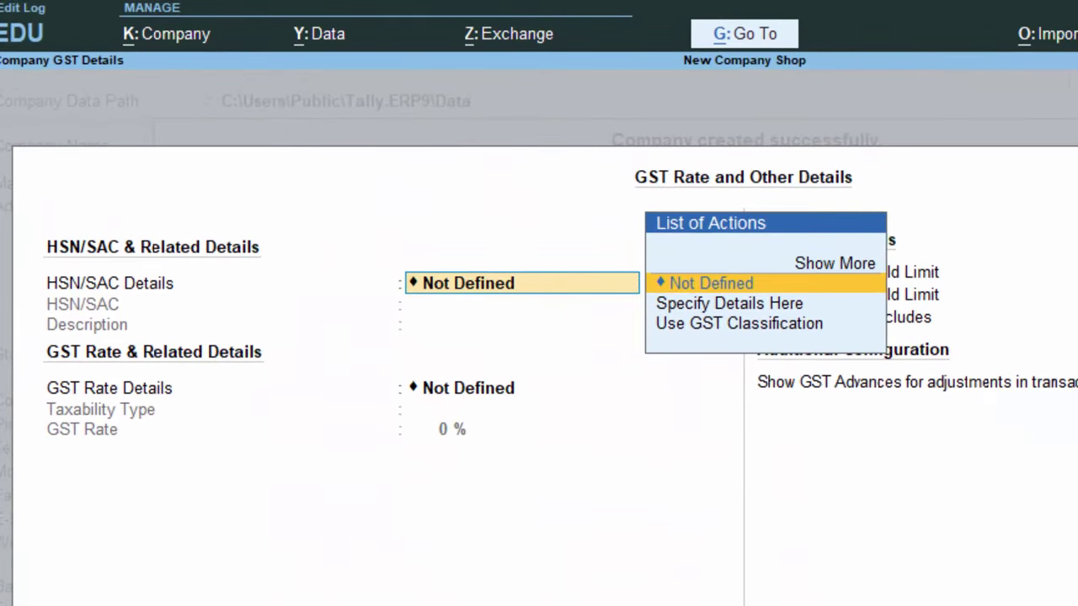
key("Down")
key("Down")
key("Up")
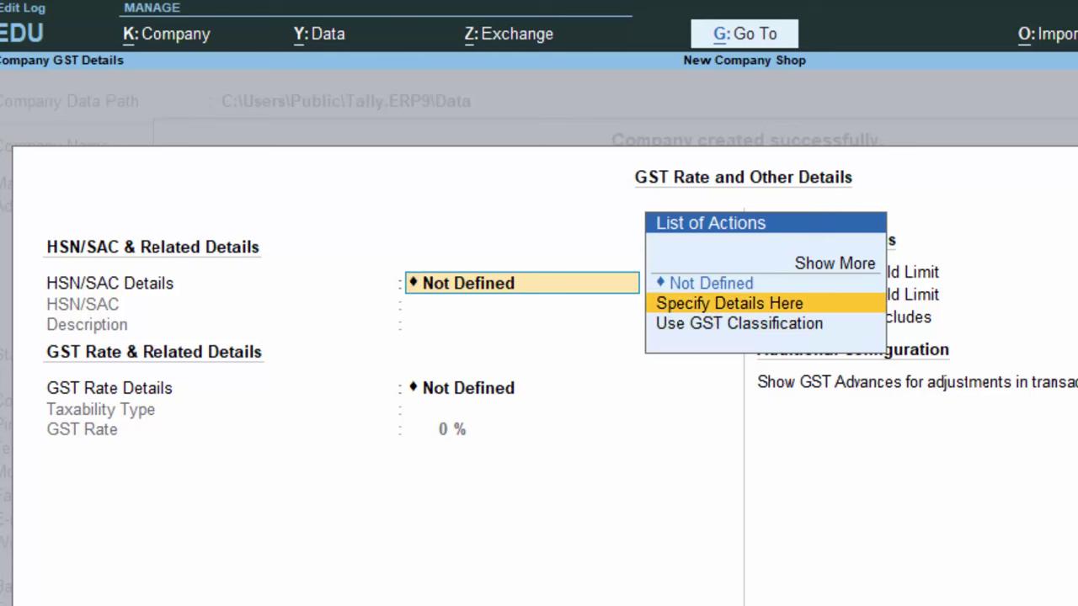
left_click(822, 263)
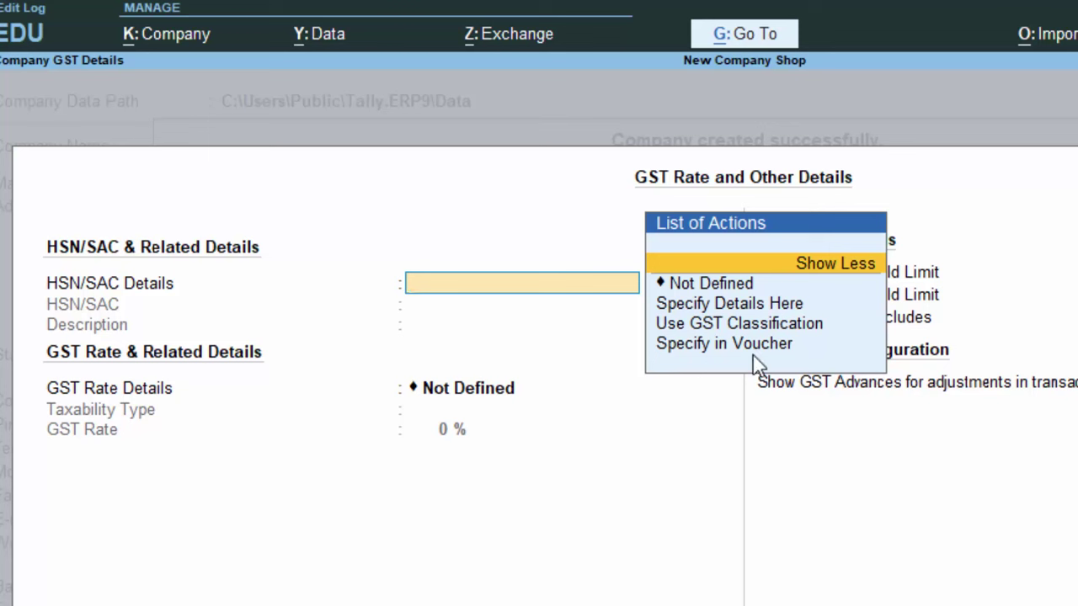
left_click(780, 309)
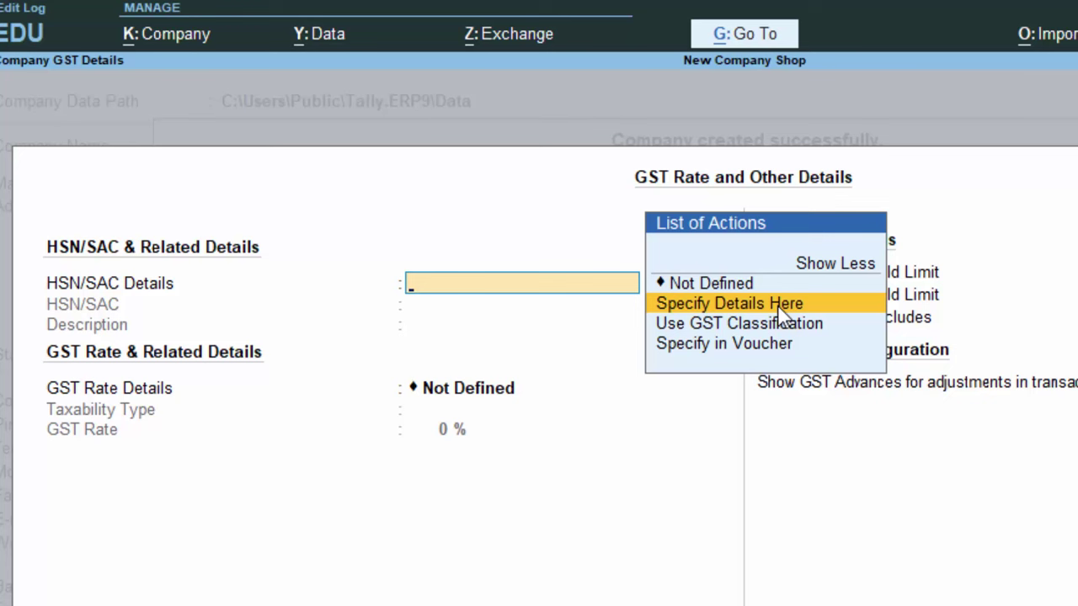
left_click(778, 308)
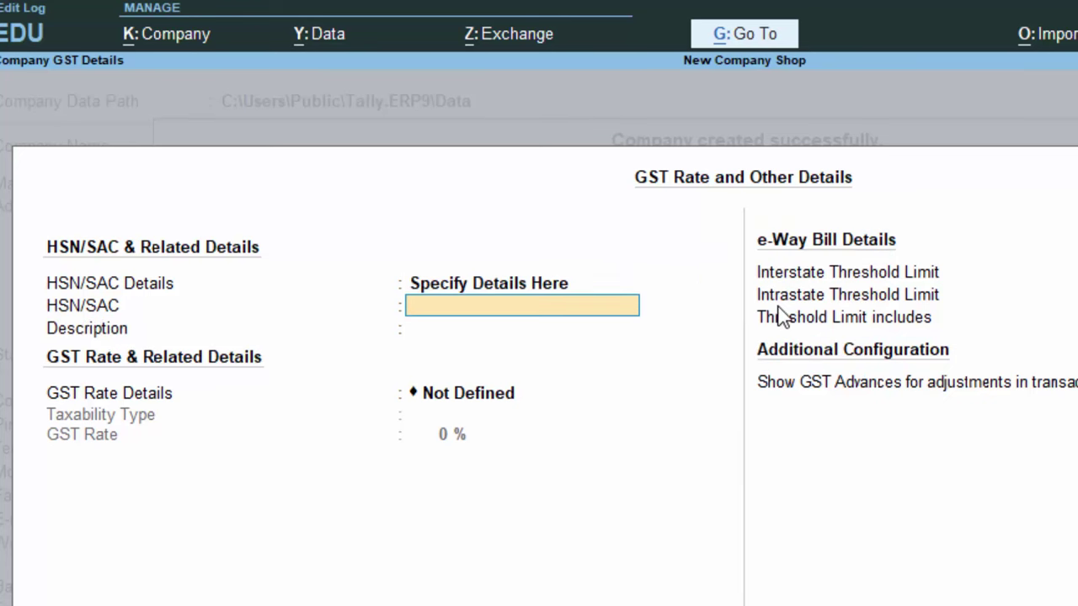
type("42343432")
key("Return")
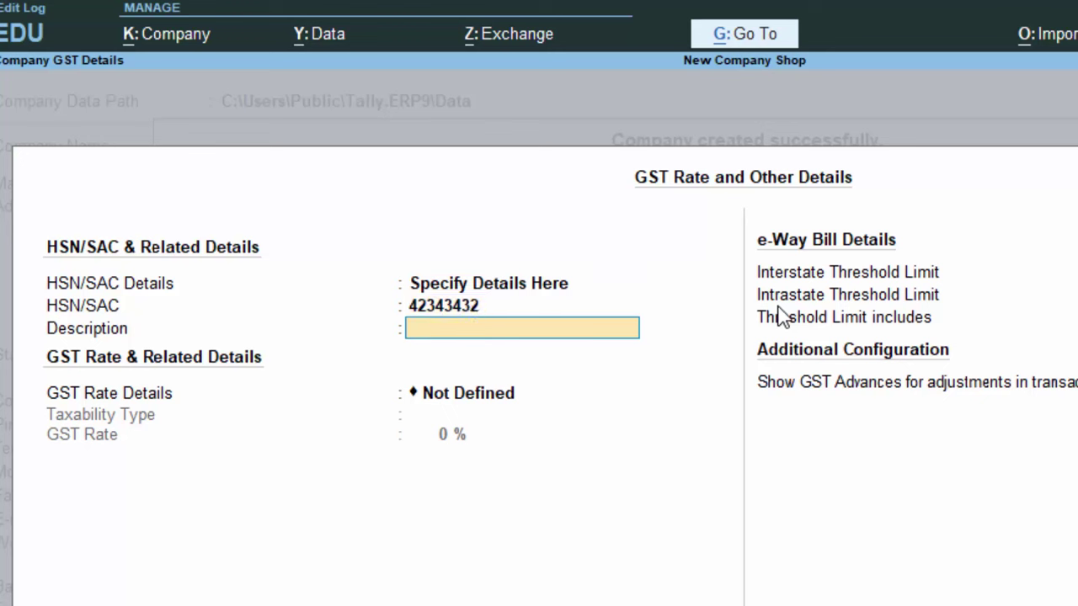
key("Return")
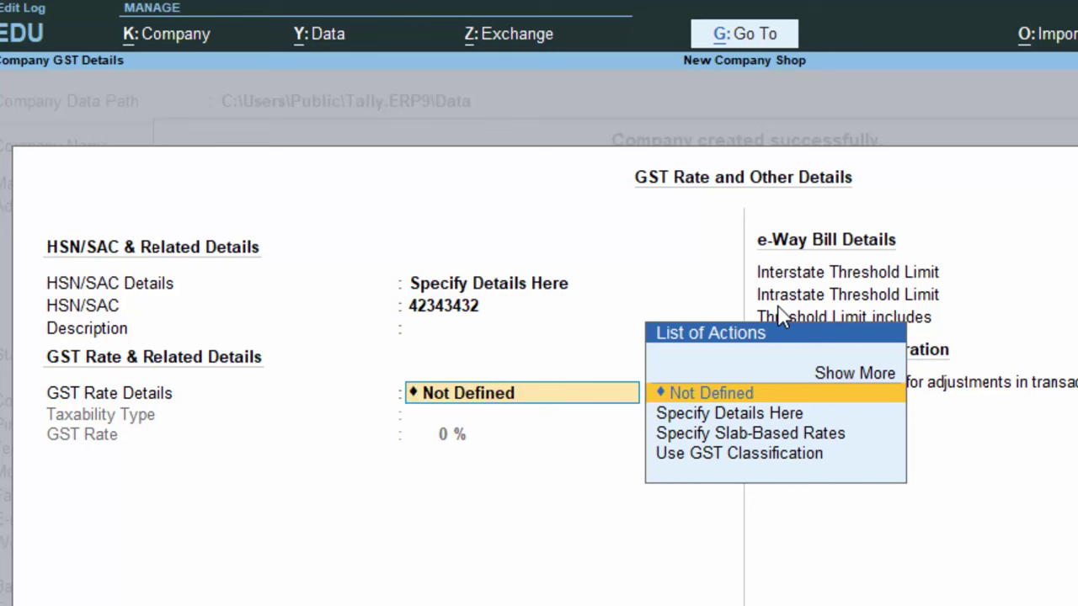
Specify the company's GST rate details directly, with taxability type Taxable and a GST rate of 5%
key("Down")
key("Down")
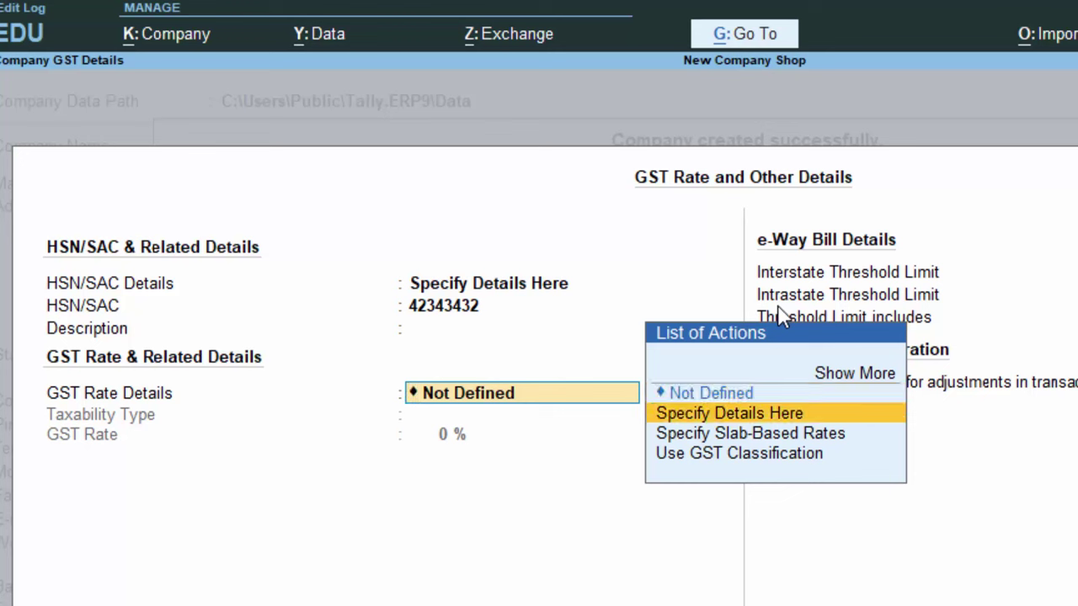
key("Up")
key("Return")
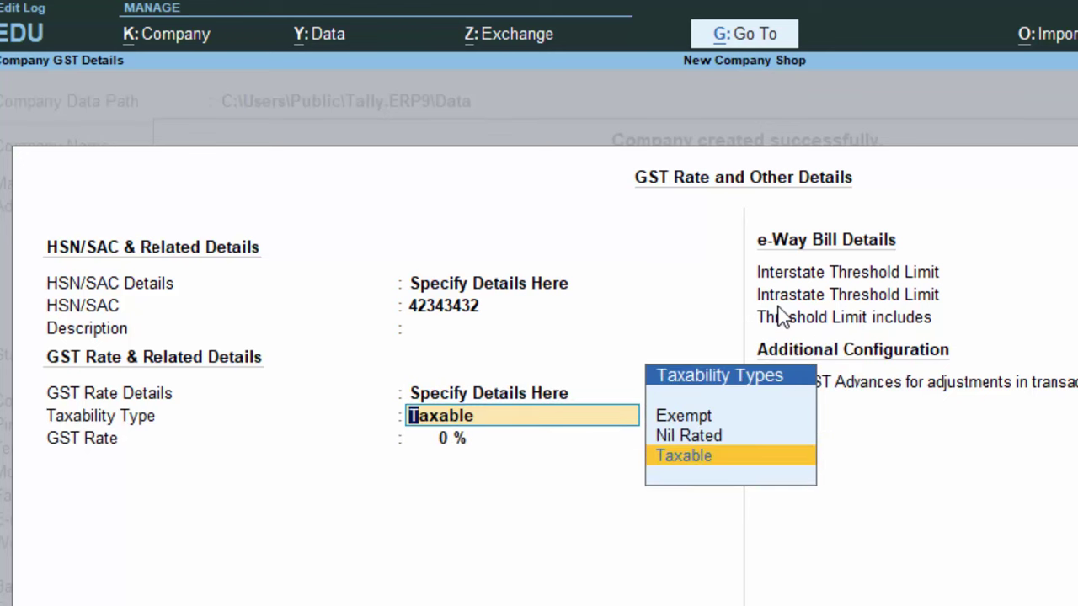
key("Return")
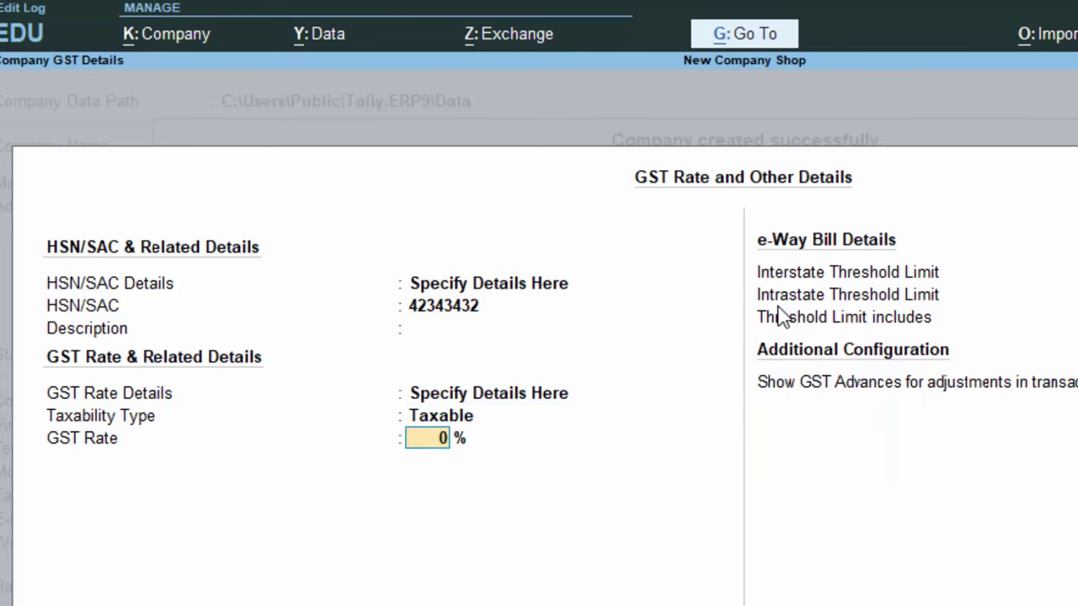
type("5")
key("Return")
Keep both e-Way Bill threshold limits at 50,000 based on Value of Invoice, with GST advances left at No
key("Return")
key("Return")
key("Return")
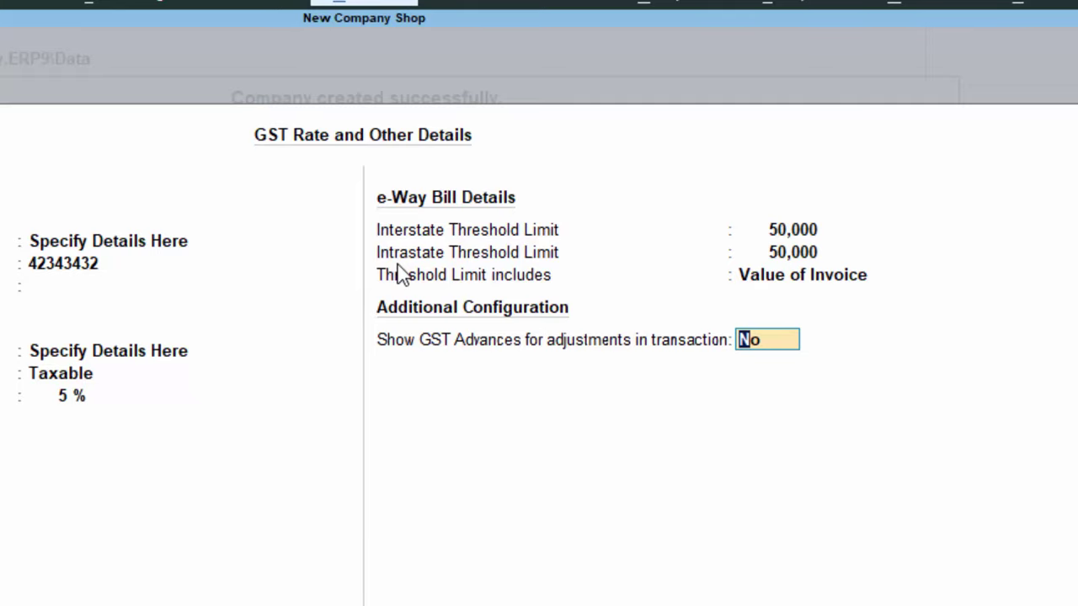
key("Return")
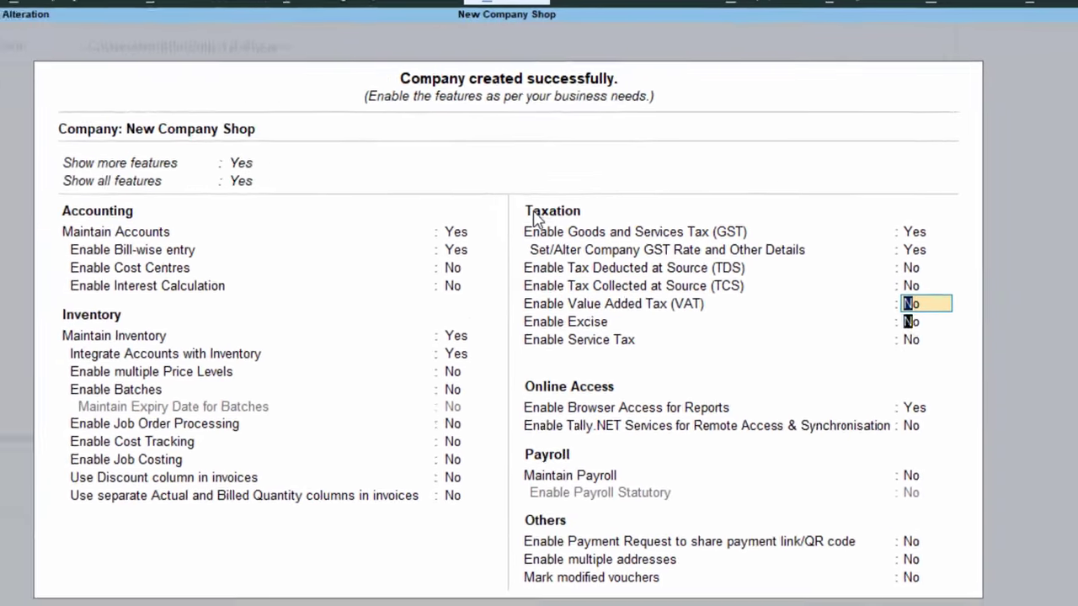
Keep the remaining taxation, online access, payroll and other company features at their defaults and save the feature settings
key("Return")
key("Return")
key("Return")
key("Return")
key("Return")
key("Return")
key("Return")
key("Return")
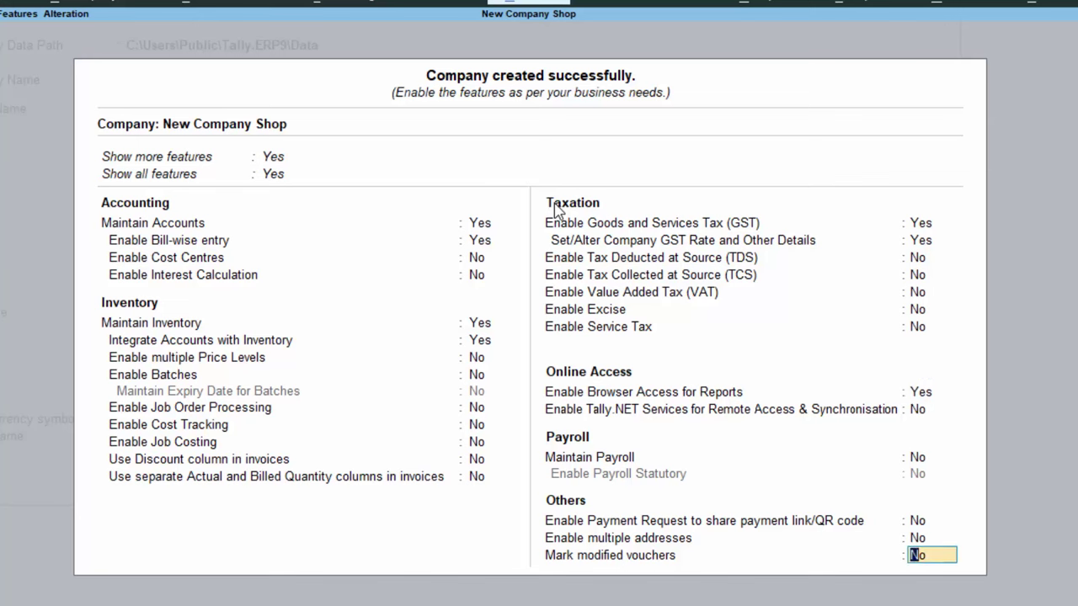
key("Return")
key("Return")
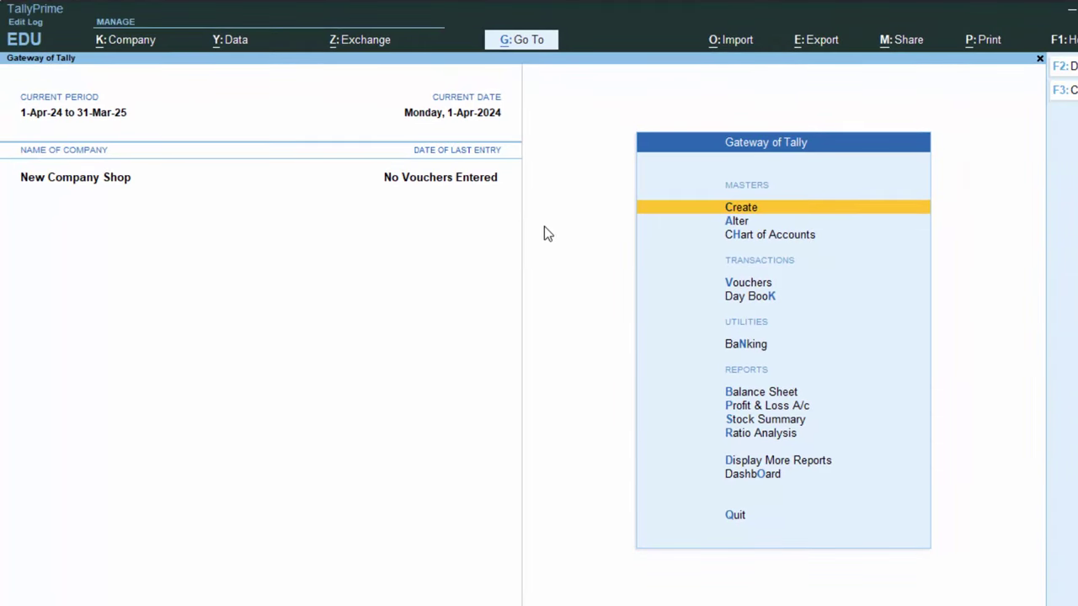
Start a Purchase voucher in Item Invoice mode
key("v")
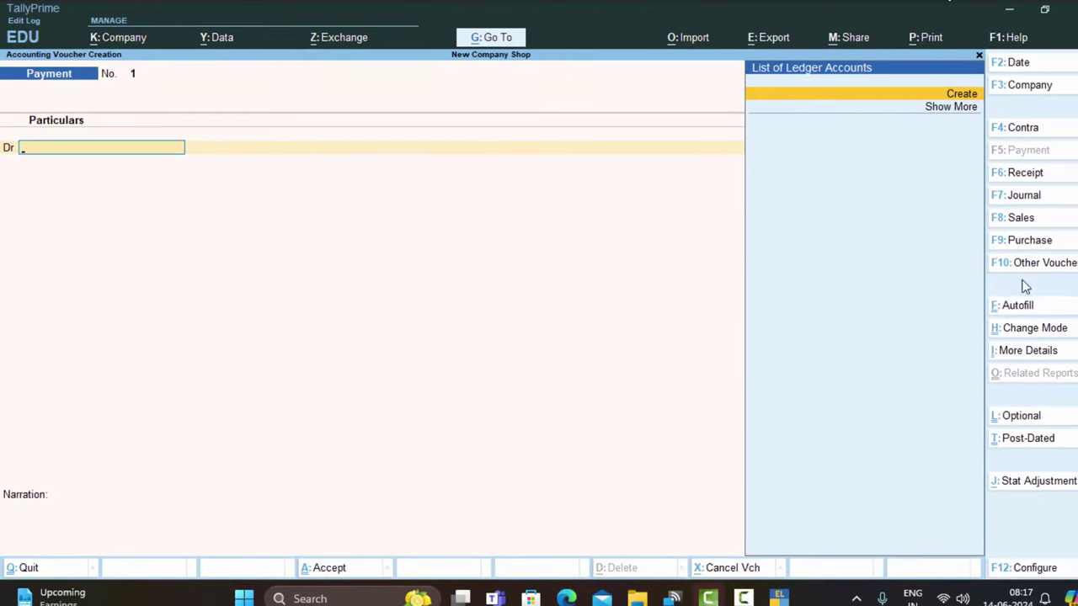
left_click(1042, 245)
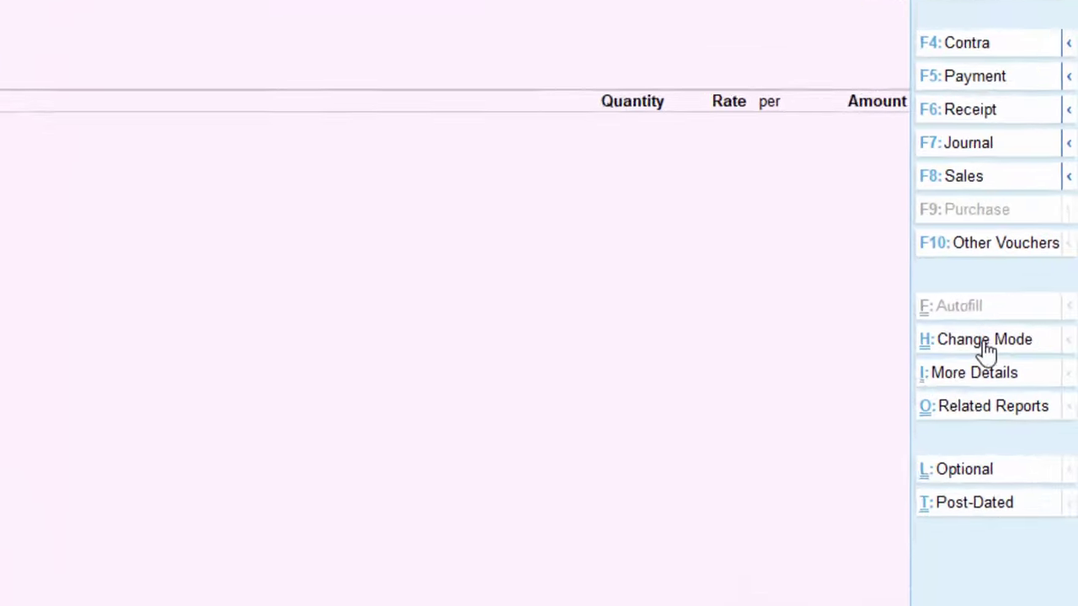
left_click(879, 430)
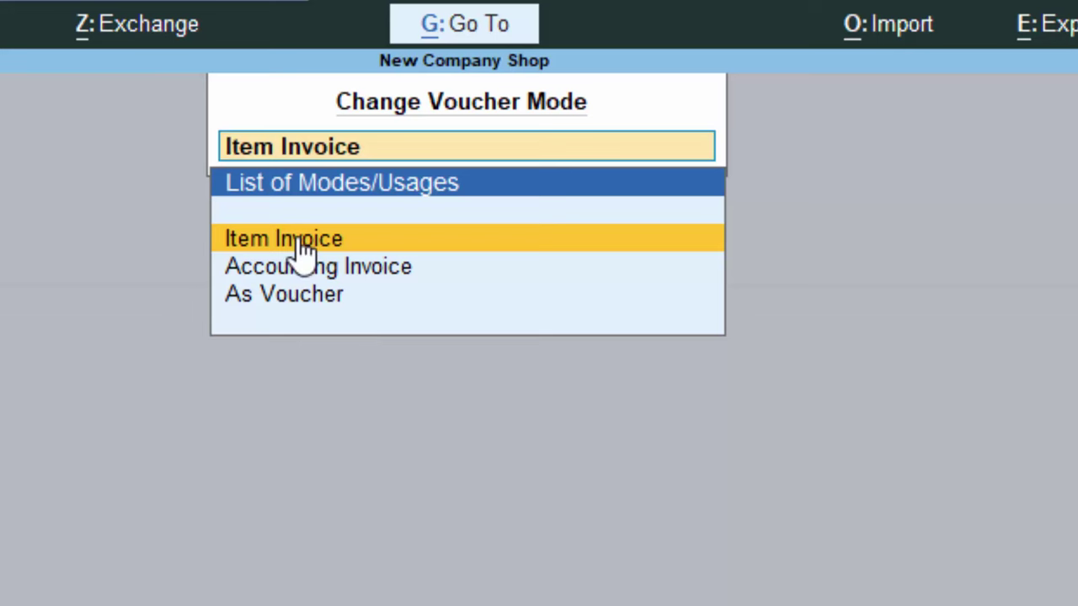
left_click(301, 241)
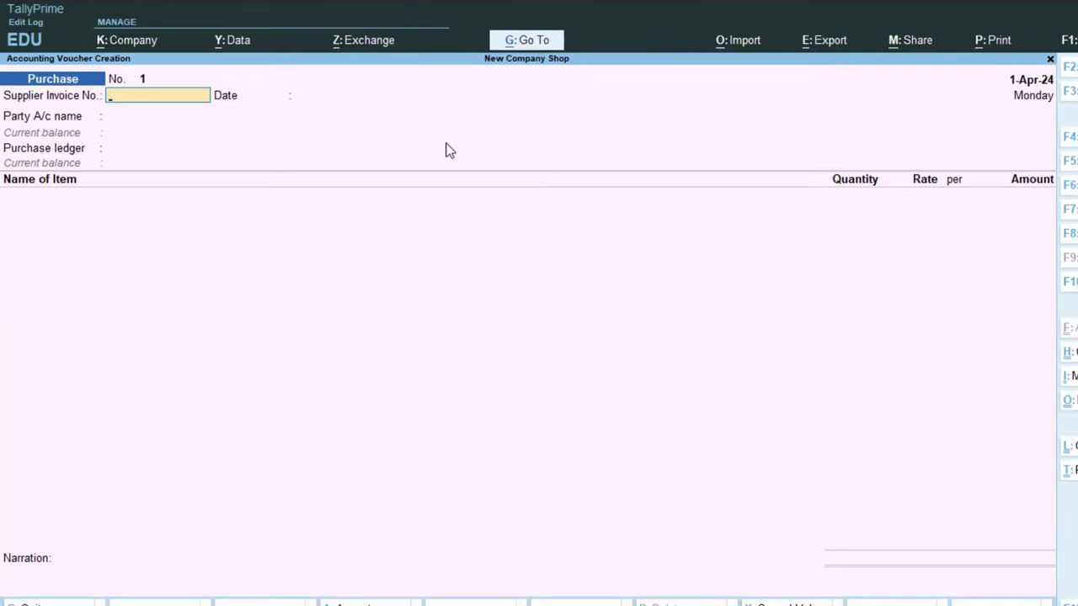
Enter supplier invoice number 4544 dated 1-Apr-24 in the purchase voucher
type("4544")
key("Return")
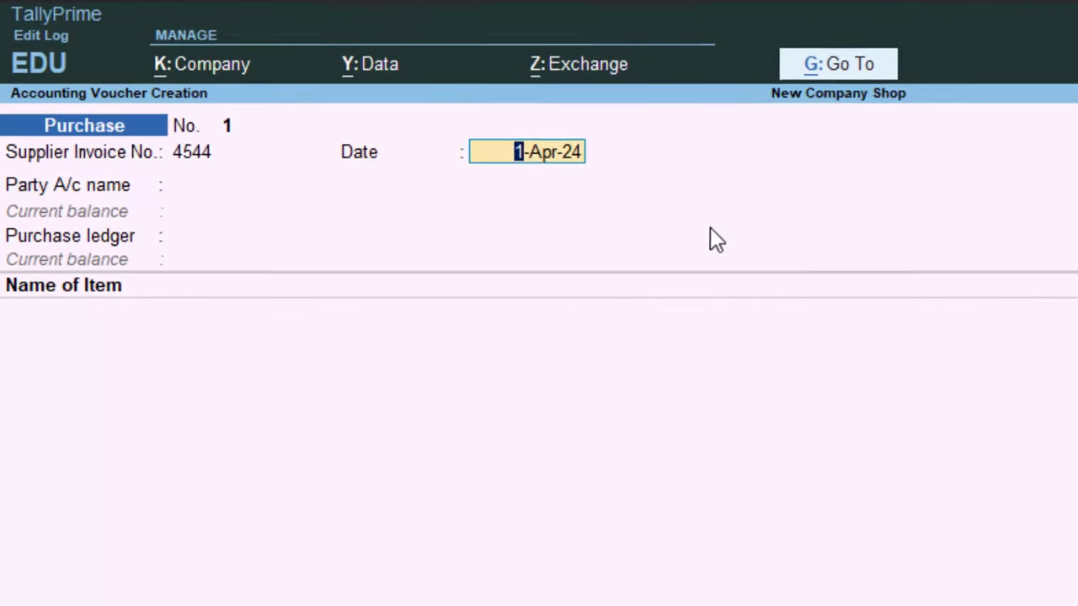
key("Return")
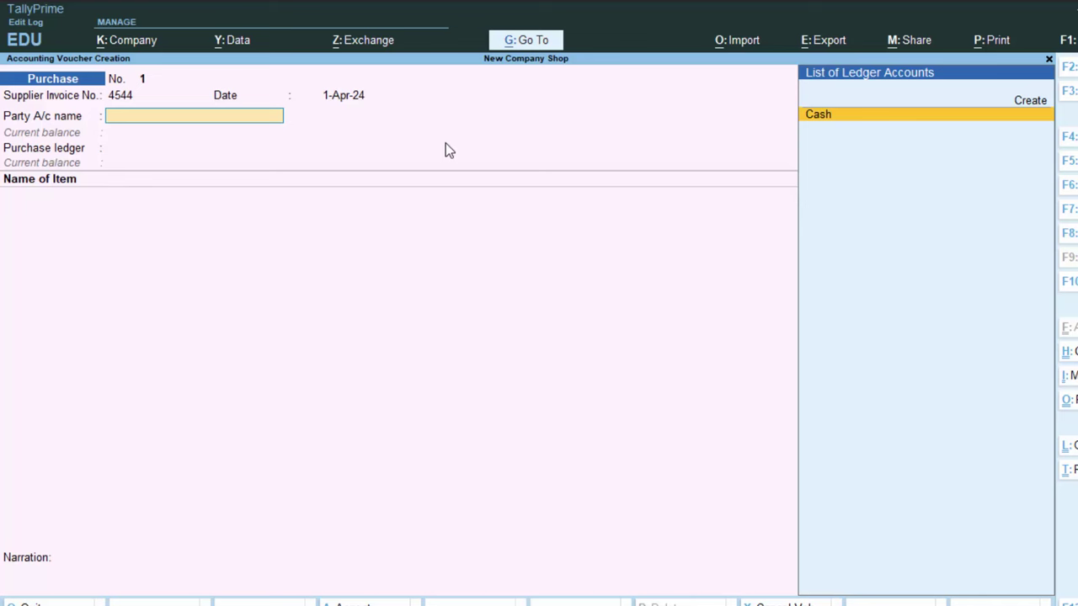
Create a new party ledger from the purchase voucher and enter the supplier's name, leaving the alias blank
key("Up")
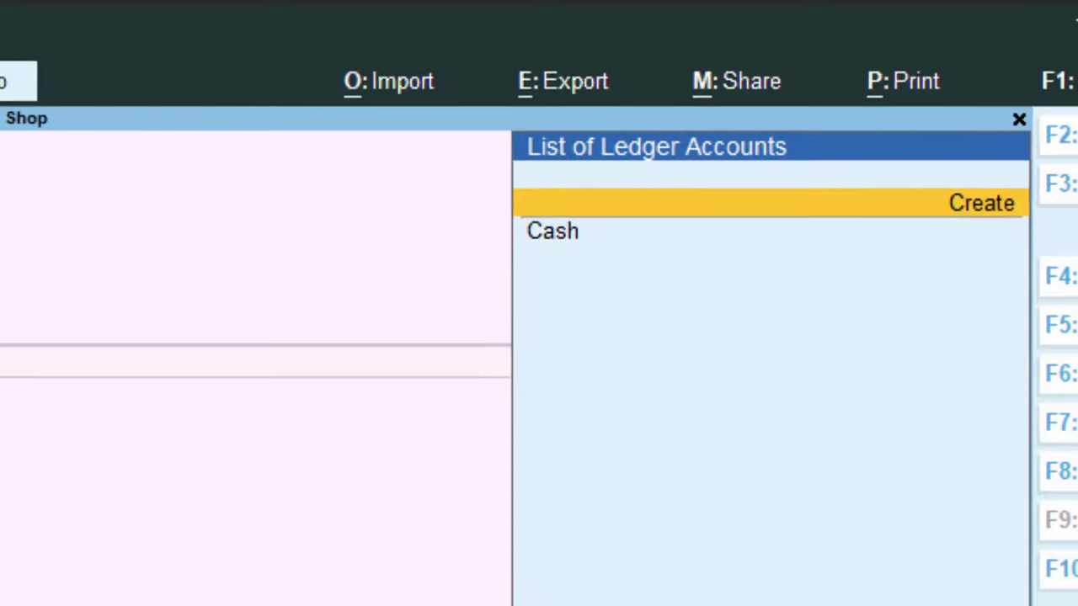
key("Return")
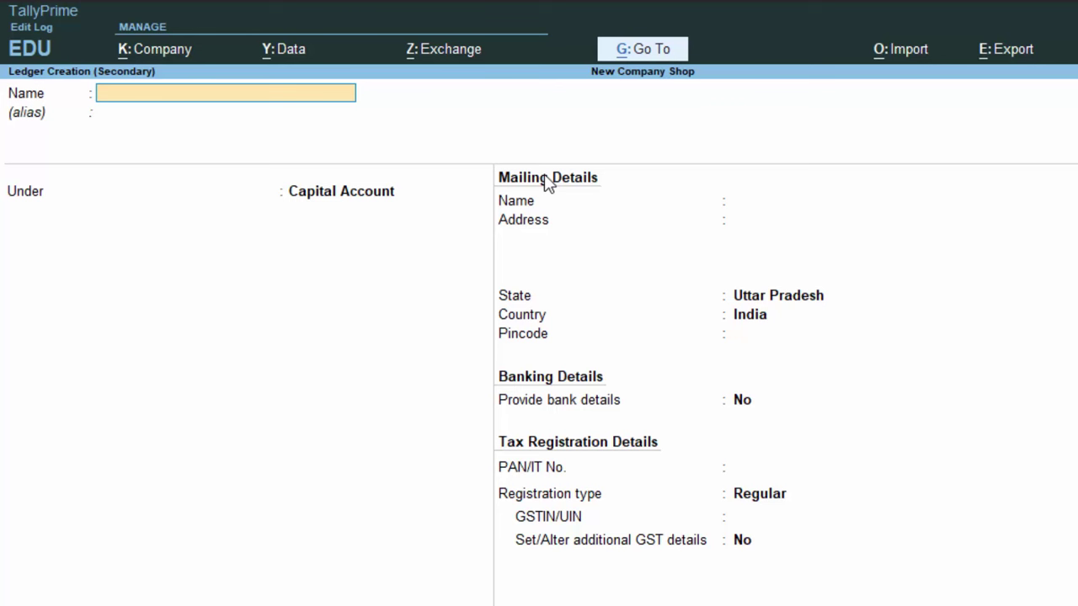
type("Gaurva")
key("BackSpace")
key("BackSpace")
type("av C\\")
key("Return")
key("Return")
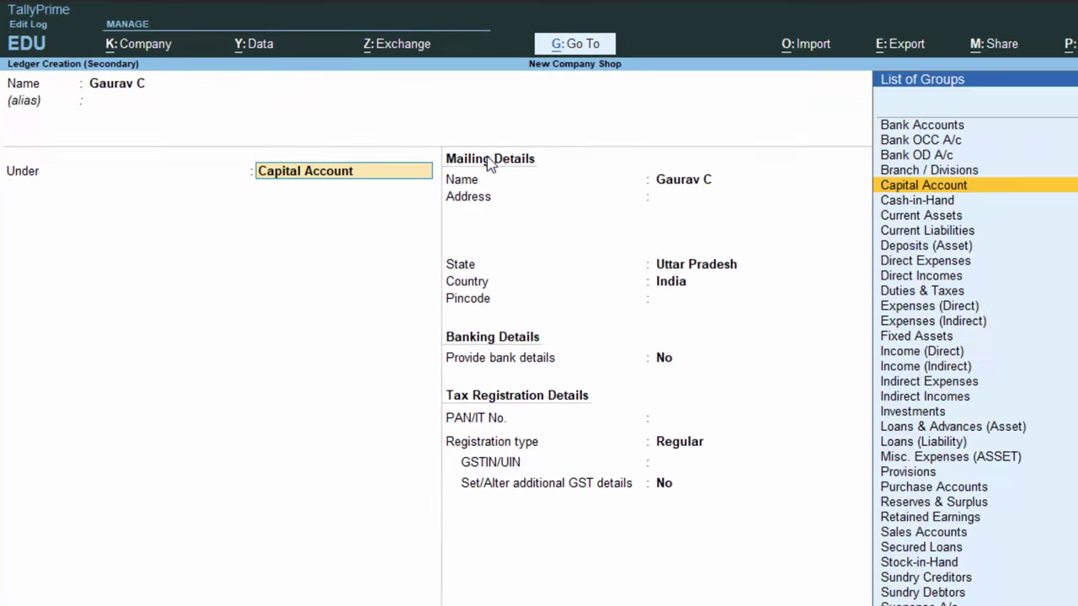
Place the supplier ledger under the Sundry Creditors group
type("S")
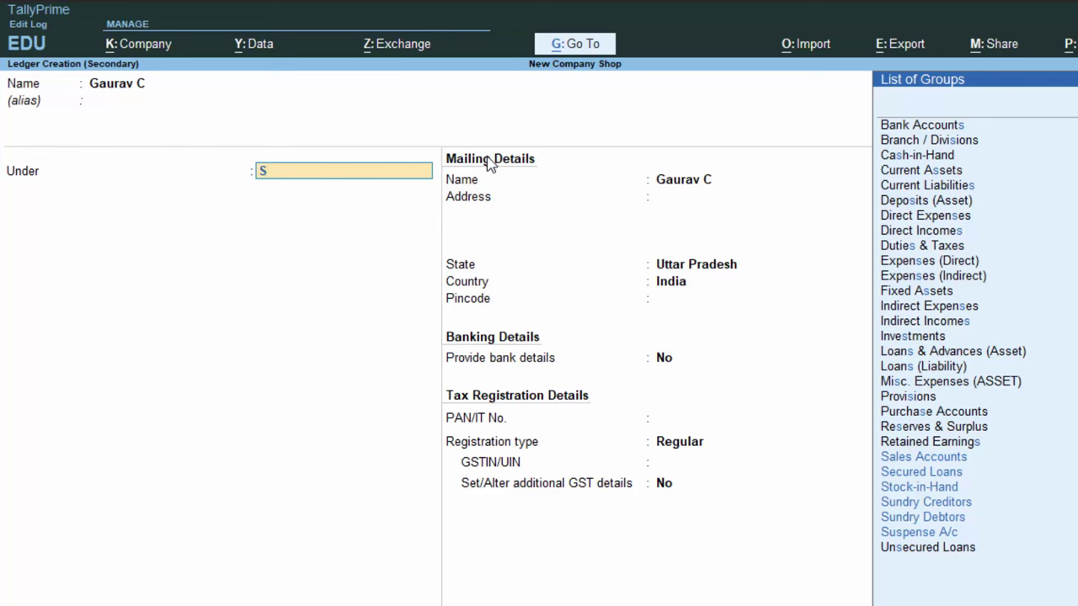
key("Down")
key("Down")
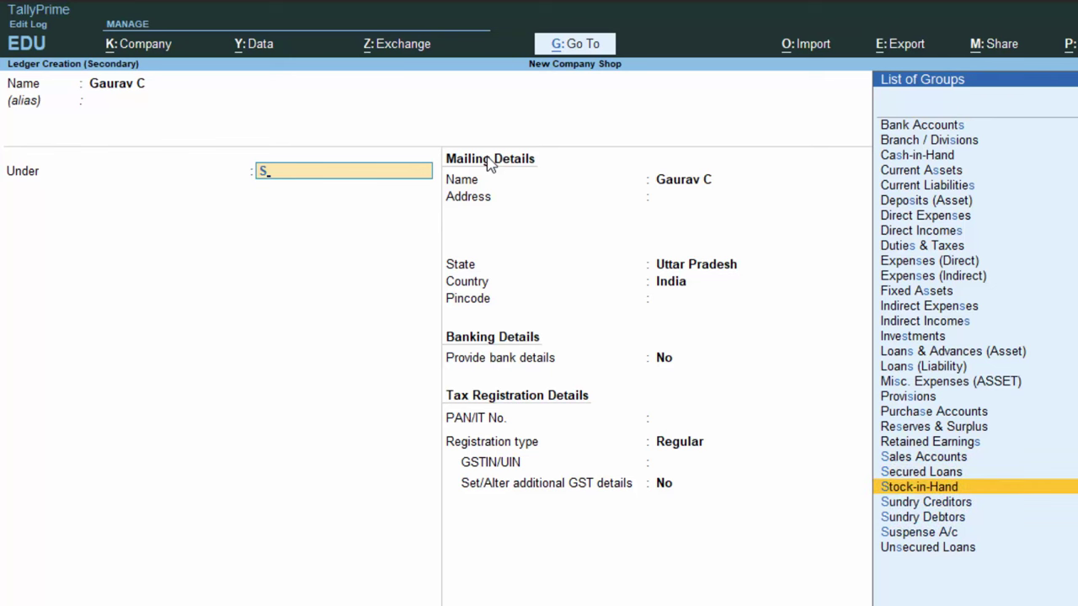
key("Down")
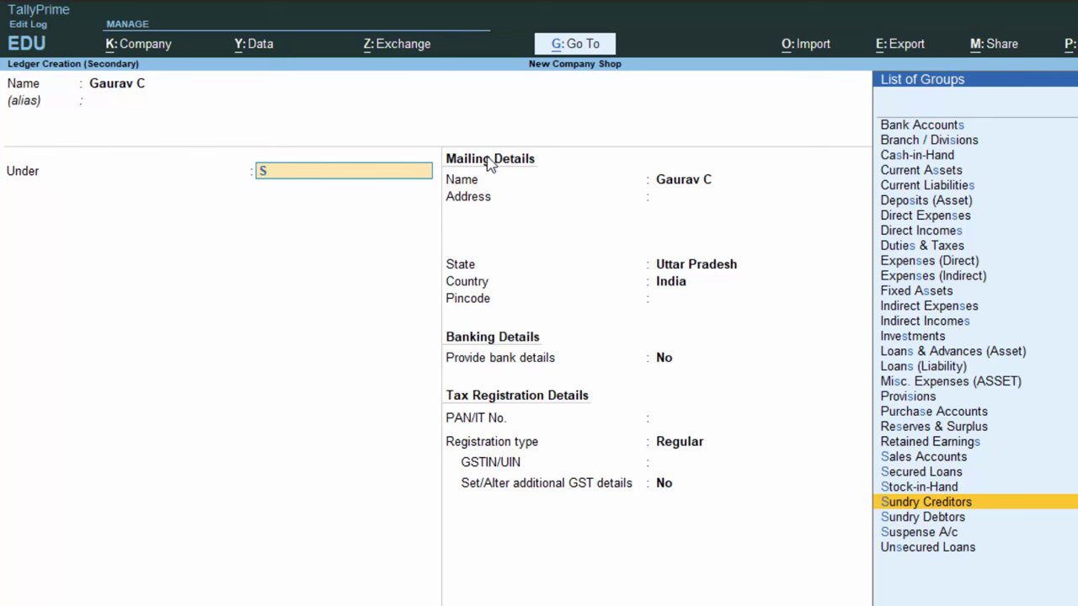
key("Return")
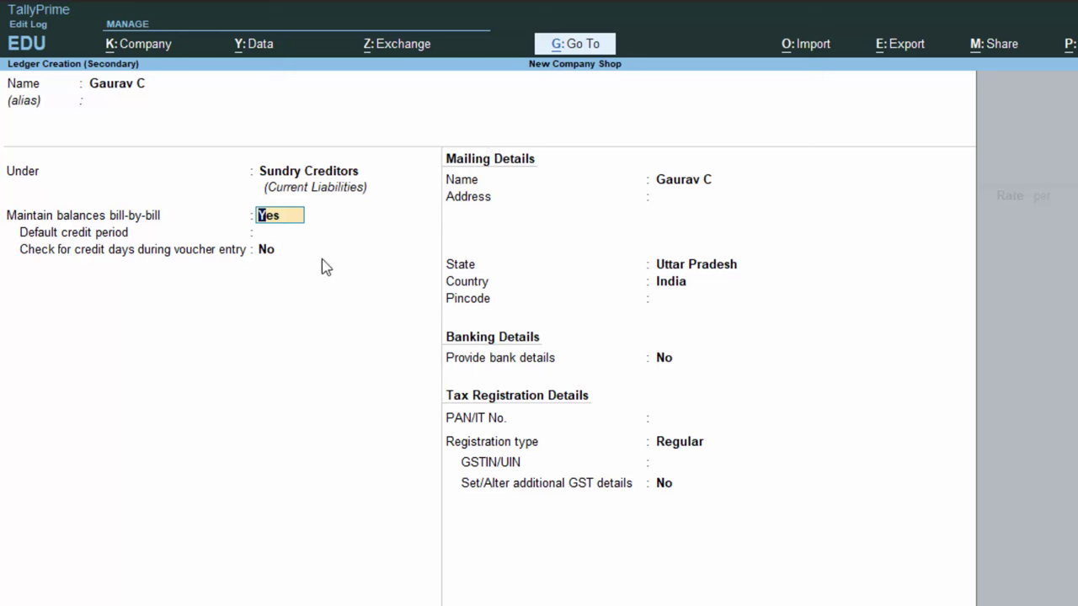
Keep bill-by-bill balances on for the supplier ledger and set its mailing state to Maharashtra
key("Return")
key("Return")
key("Return")
key("Return")
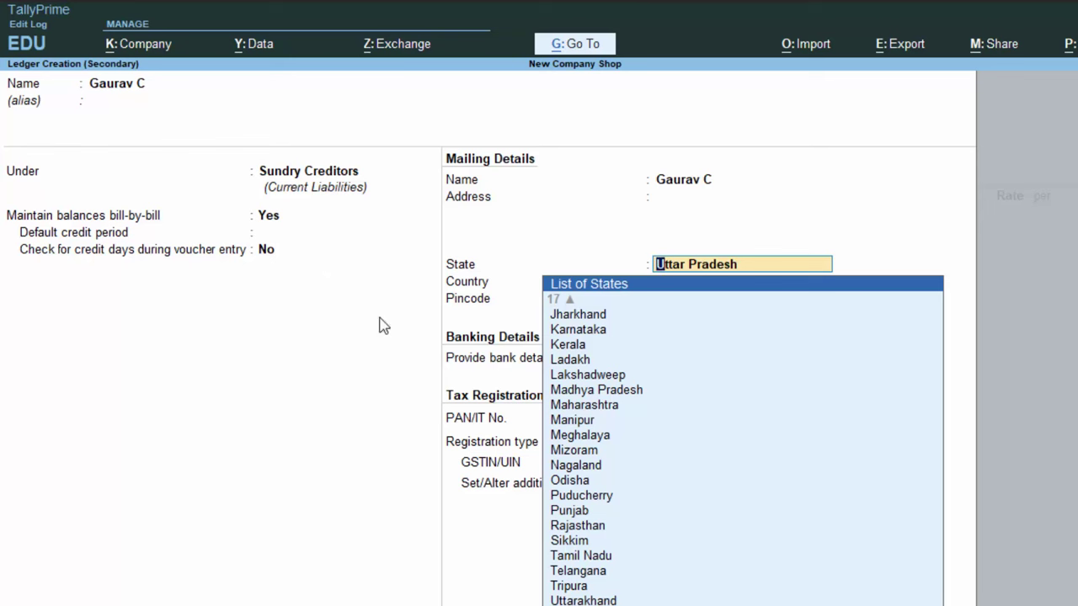
left_click(600, 412)
key("Return")
key("Return")
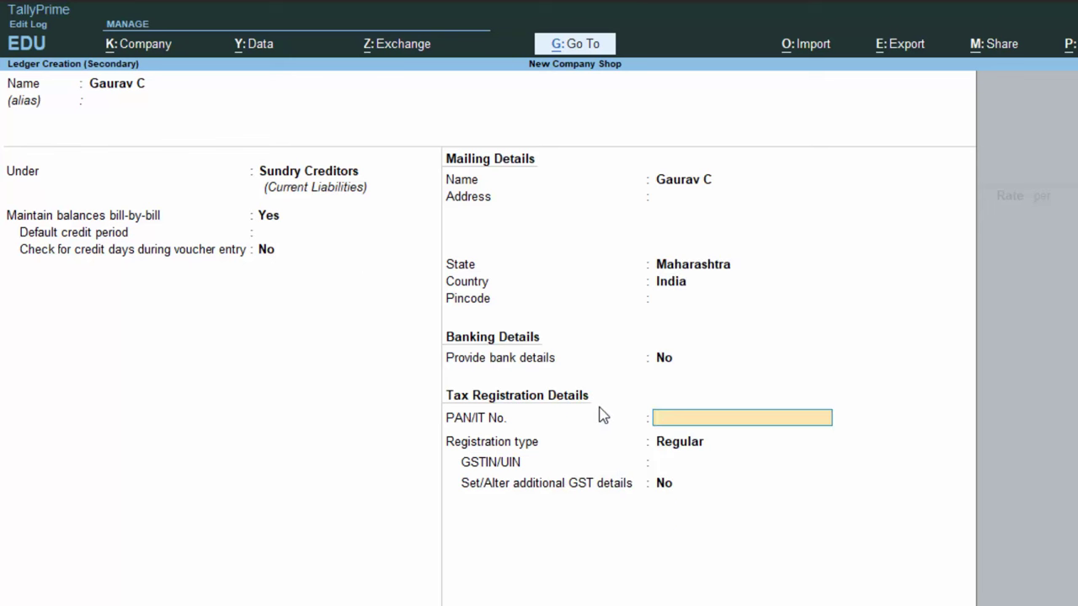
Keep the supplier's registration type Regular with PAN and GSTIN blank, and save the ledger
key("Return")
key("Return")
key("Return")
key("Return")
key("Return")
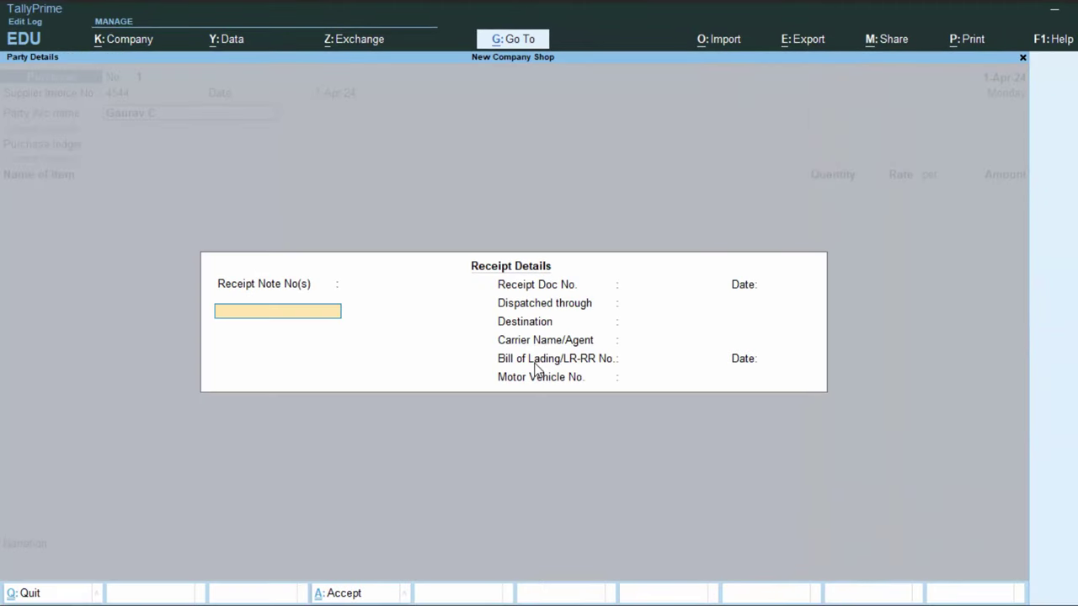
Leave all receipt details of the purchase blank and proceed to the supplier's party details
key("Return")
key("Return")
key("Return")
key("Return")
key("Return")
key("Return")
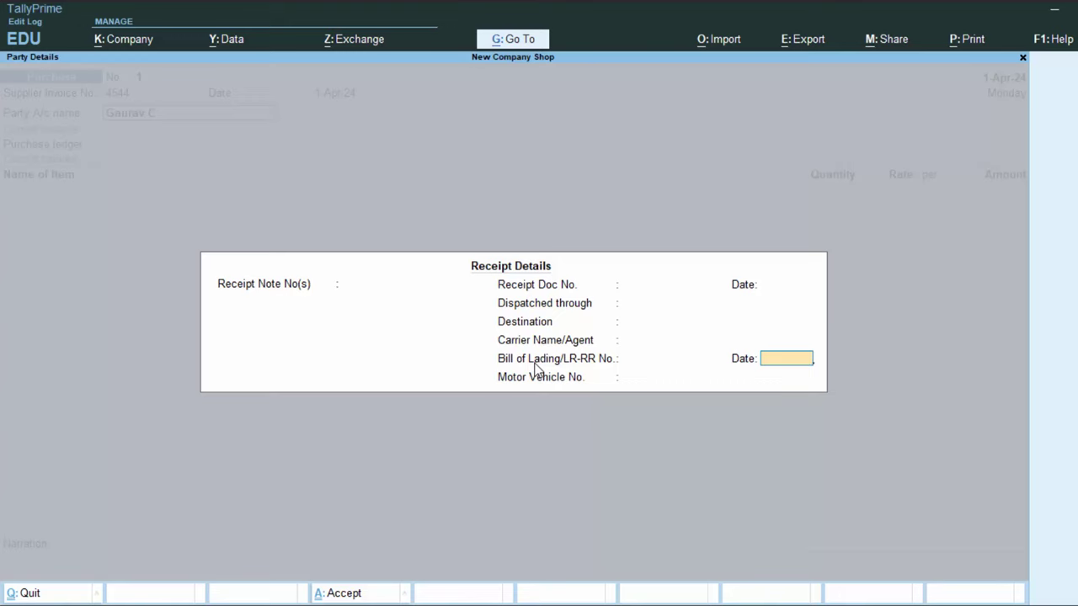
key("Return")
key("Return")
key("Return")
key("Return")
key("Return")
key("Return")
key("Return")
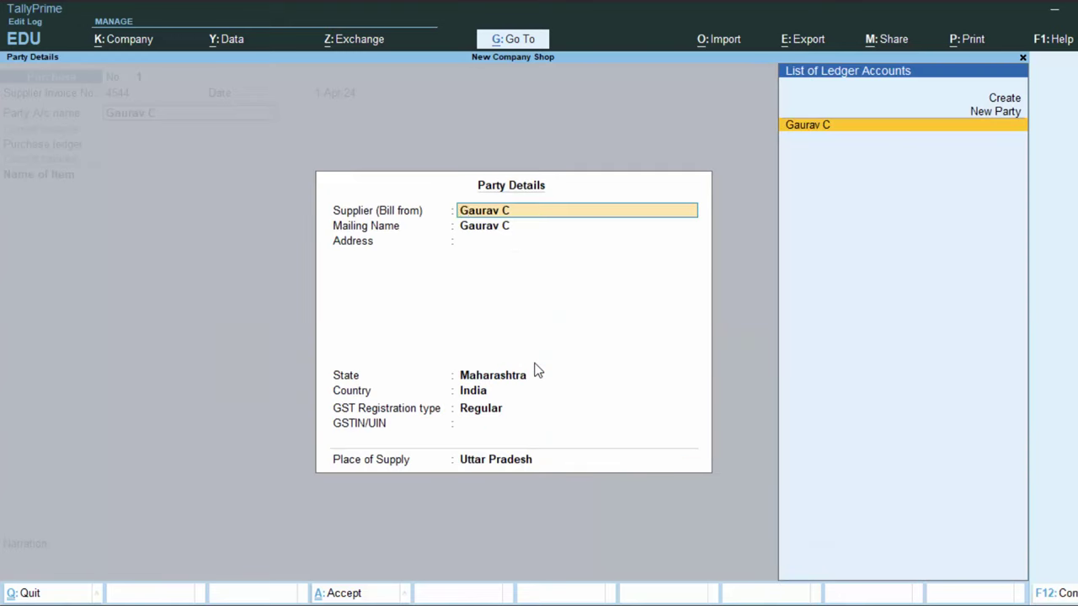
Enter the supplier's GSTIN/UIN in the party details and accept them with Uttar Pradesh as place of supply
key("Return")
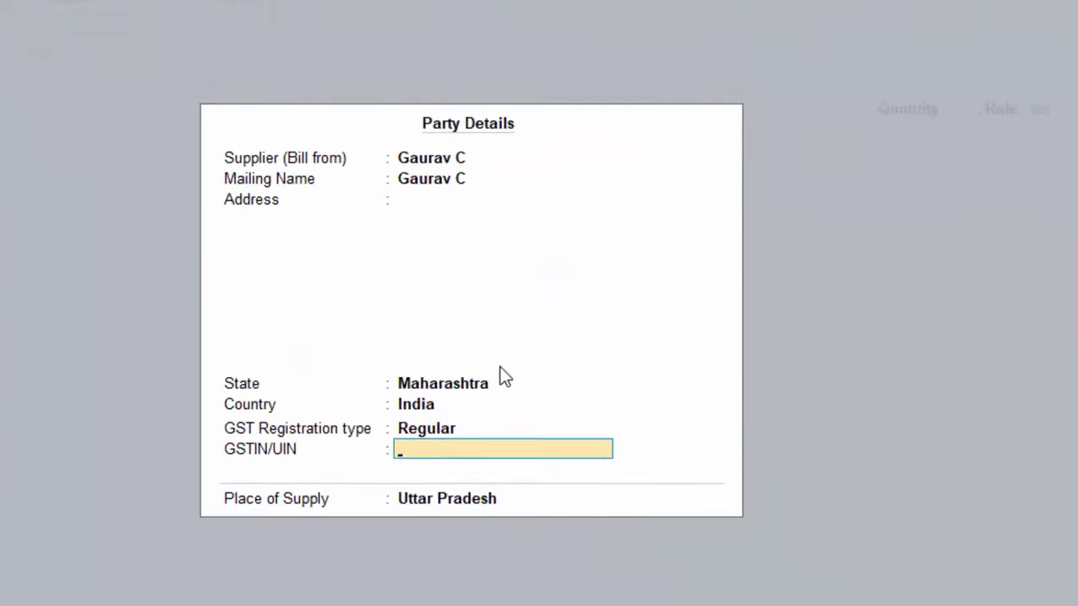
type("AAAHFDSJSAJ7")
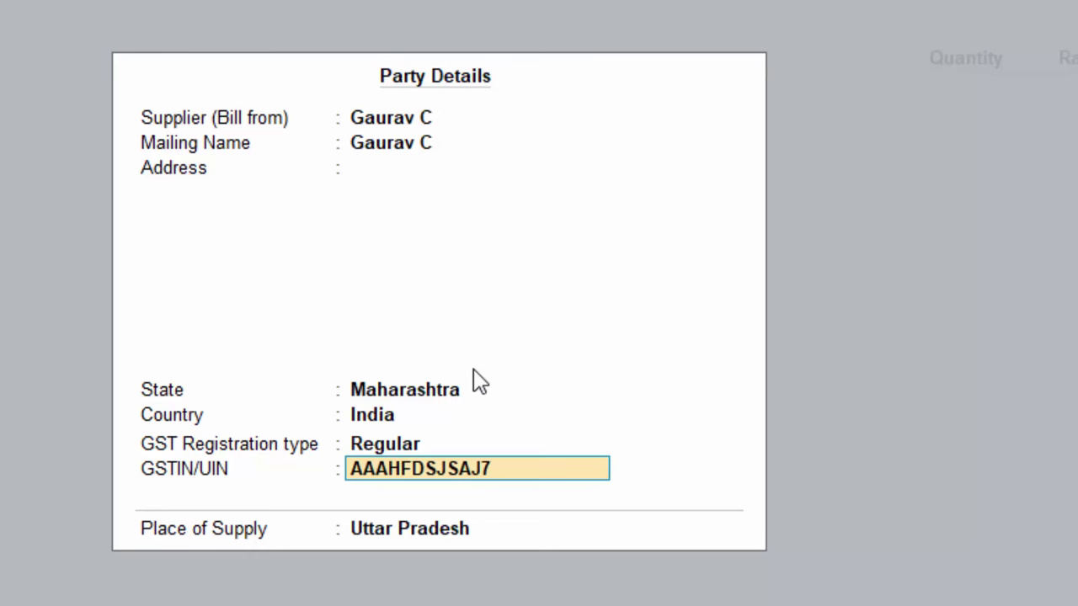
type("GFLD")
key("Return")
key("Return")
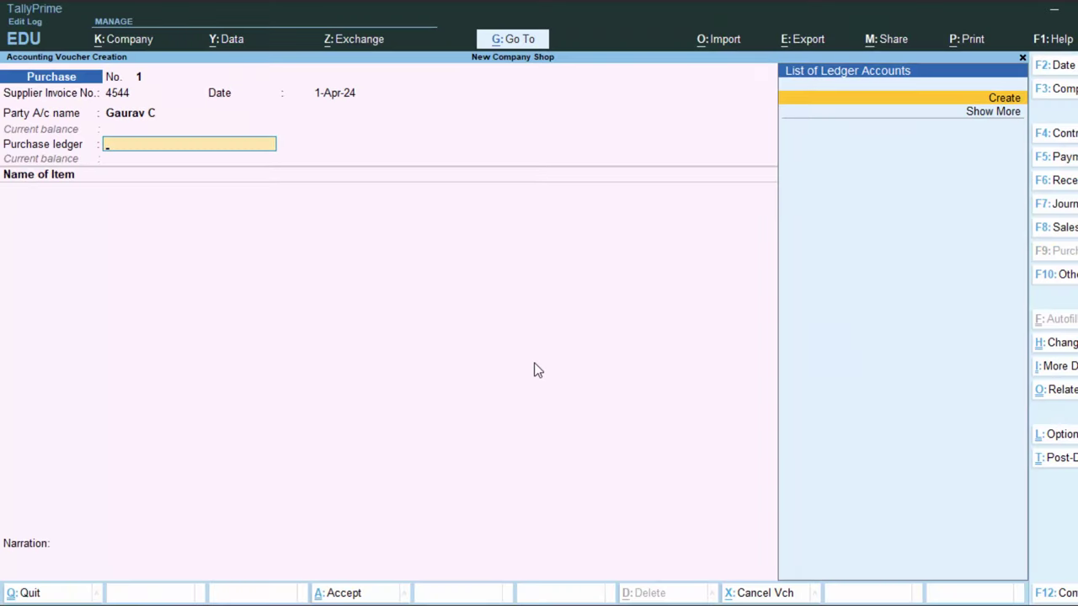
Create a new ledger named Purchase A/c under the Purchase Accounts group for the voucher's purchase ledger
key("Return")
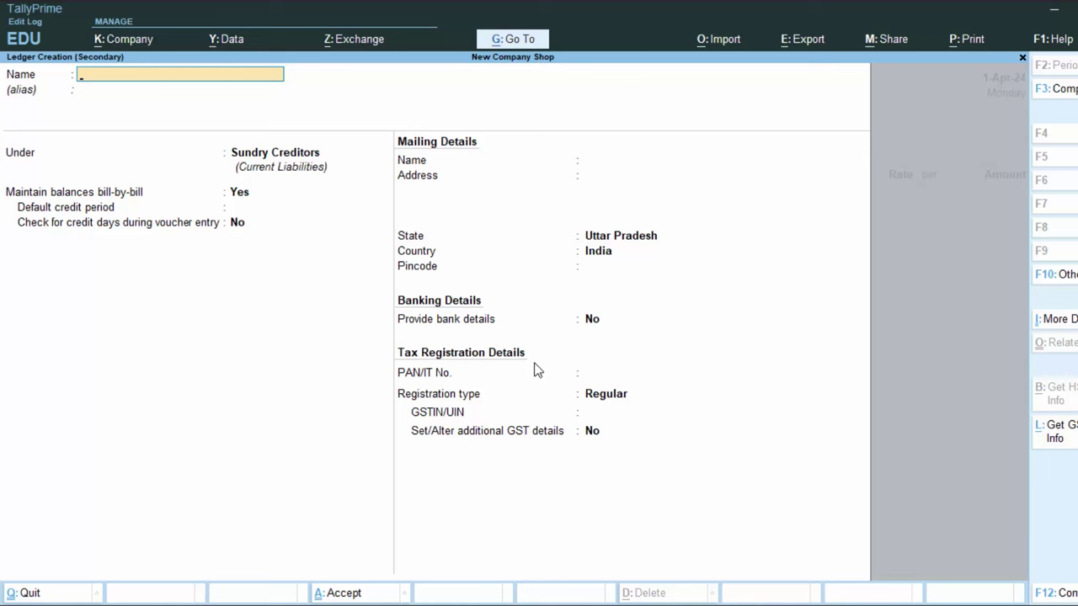
type("Purchase a/c")
key("Return")
key("Return")
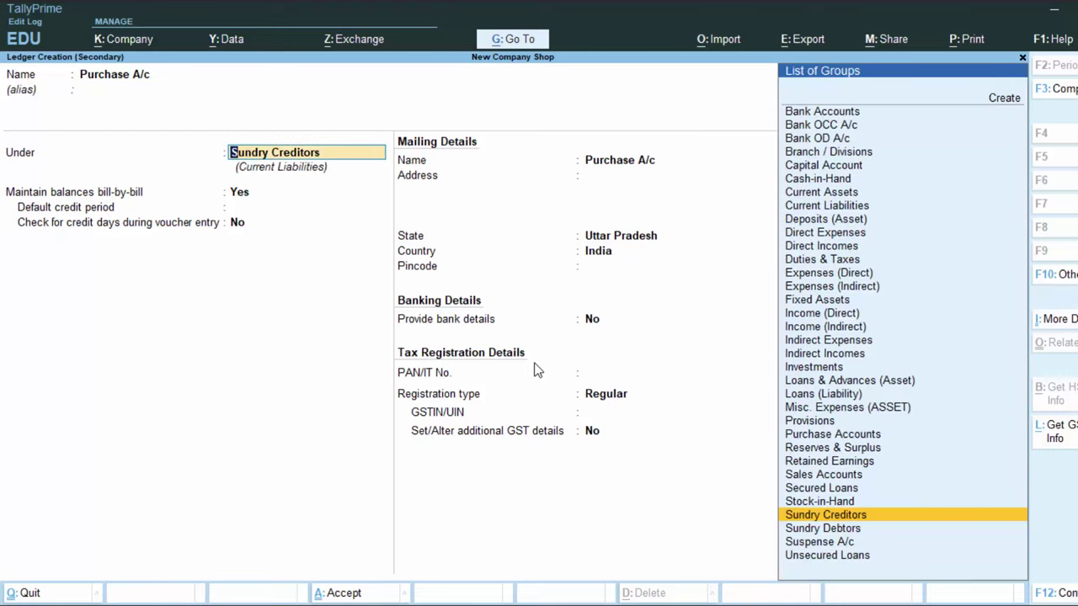
type("P")
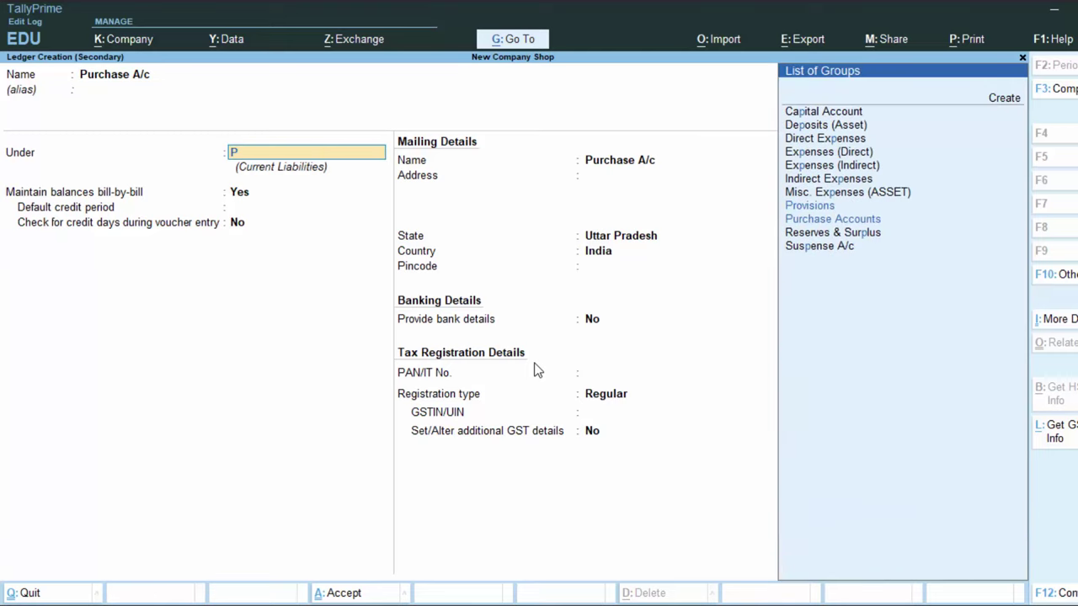
key("Down")
key("Down")
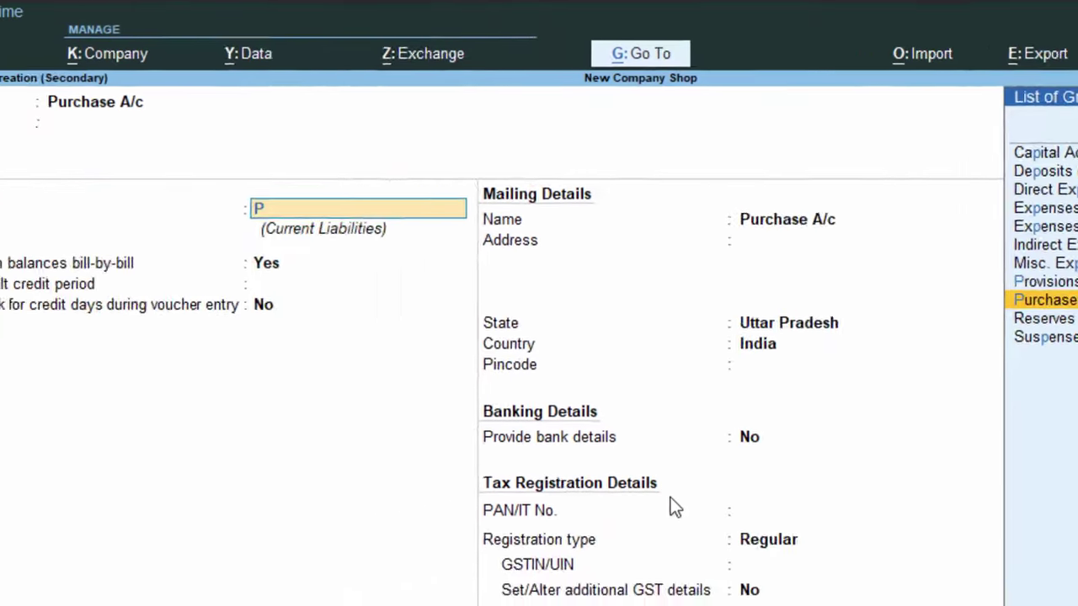
key("Return")
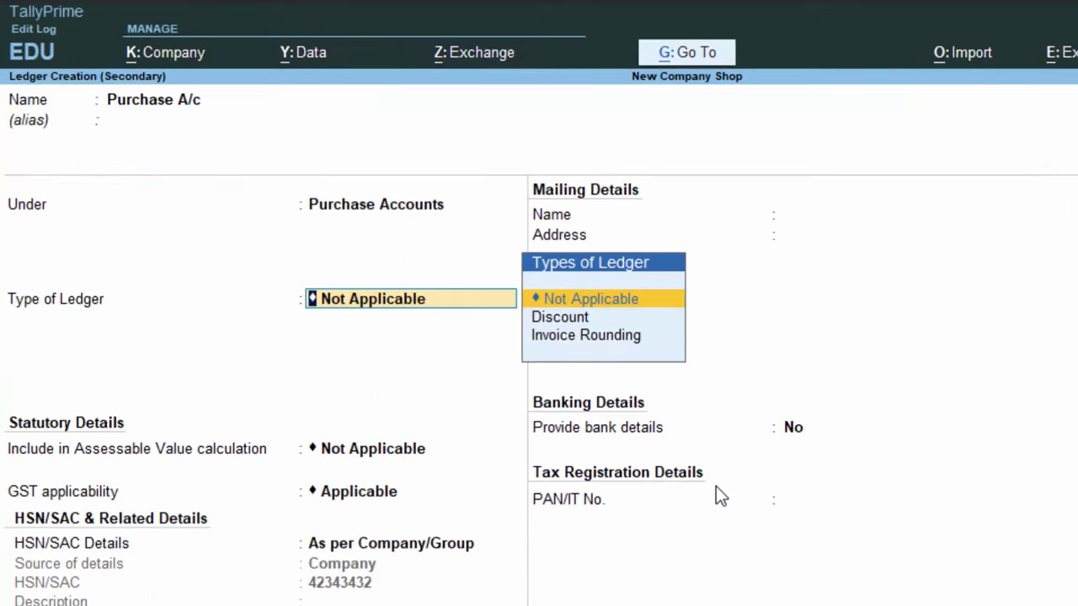
Keep the ledger's GST applicable with HSN/SAC and rate details as per Company/Group, leave bank details off, and save it
key("Return")
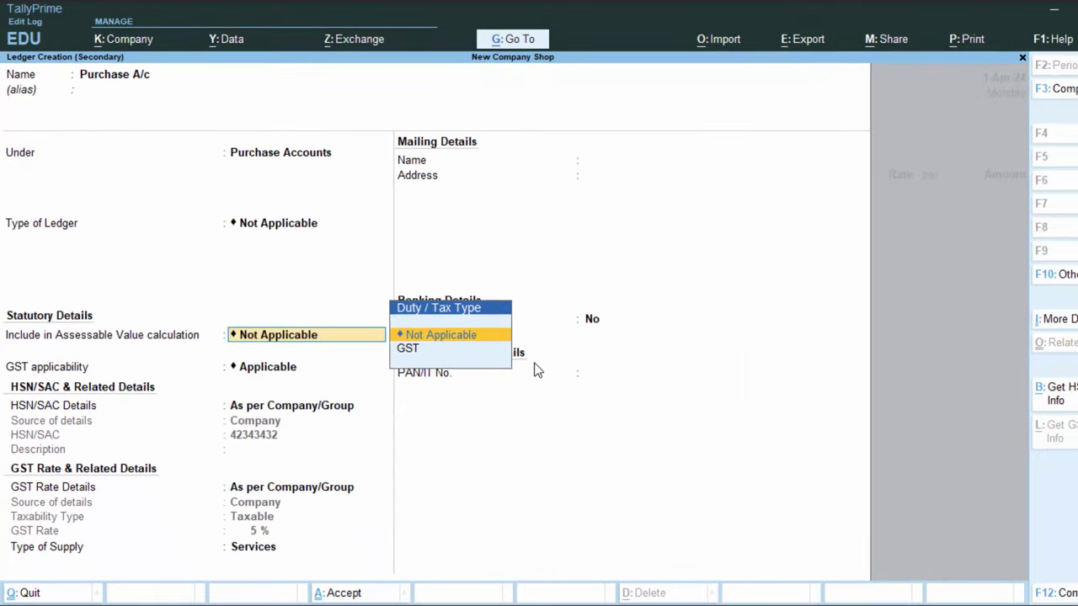
key("Return")
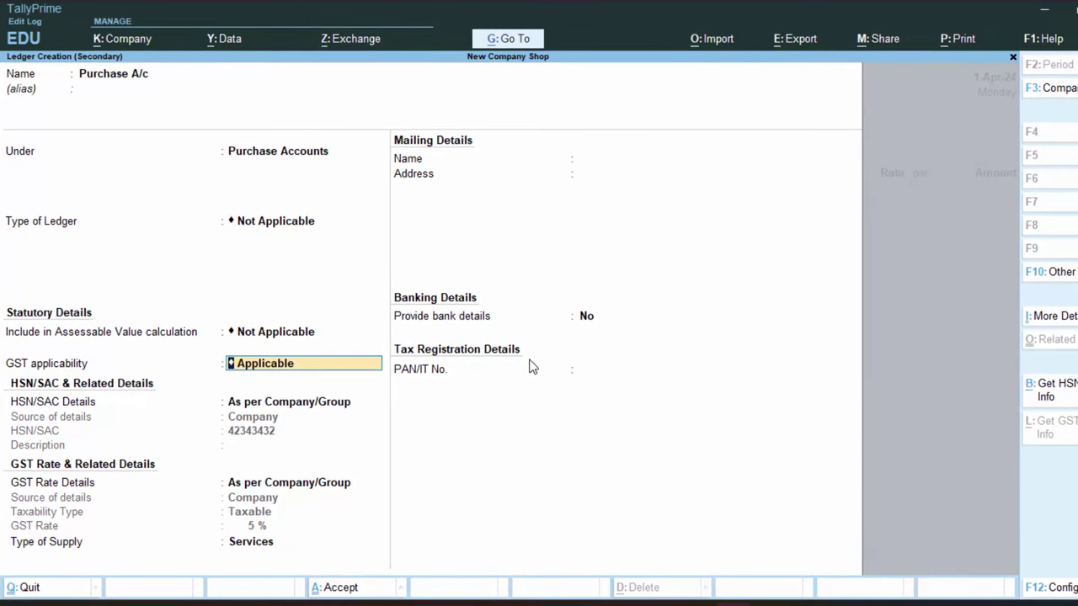
key("Return")
key("Return")
key("Return")
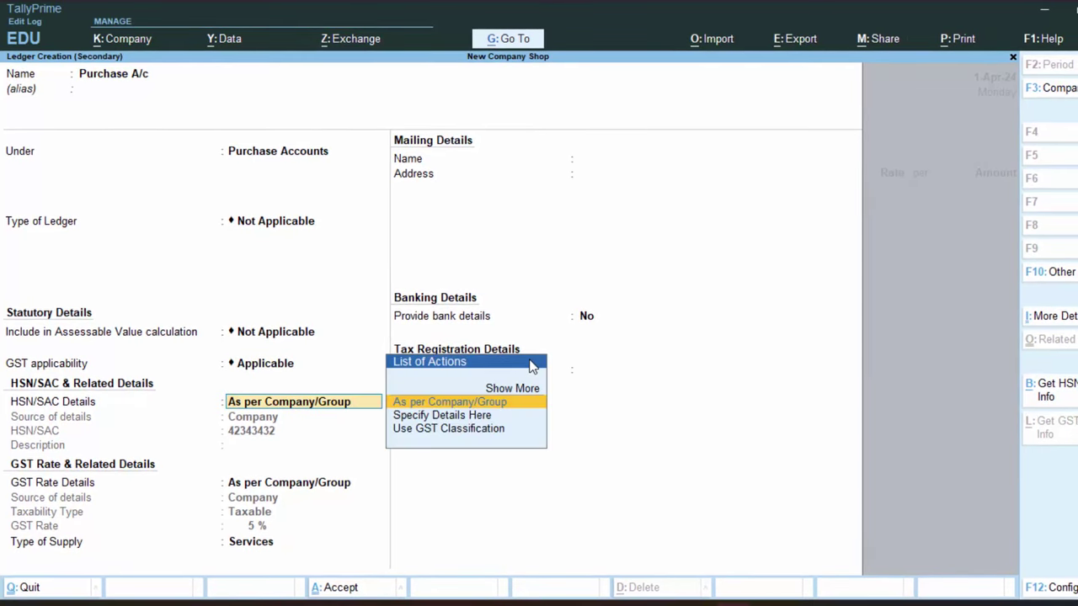
key("Return")
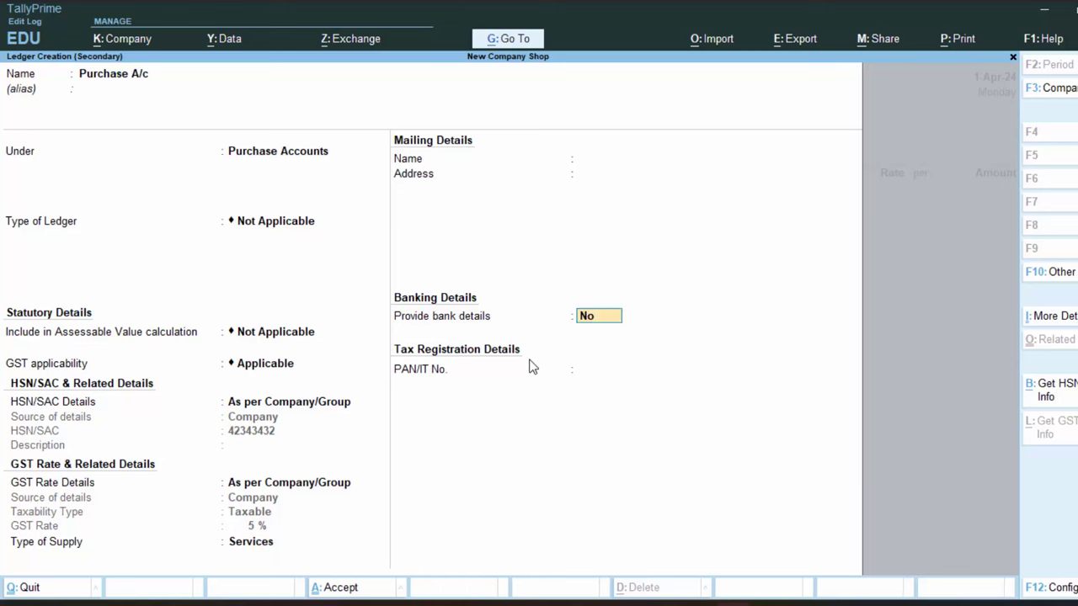
key("Return")
key("Return")
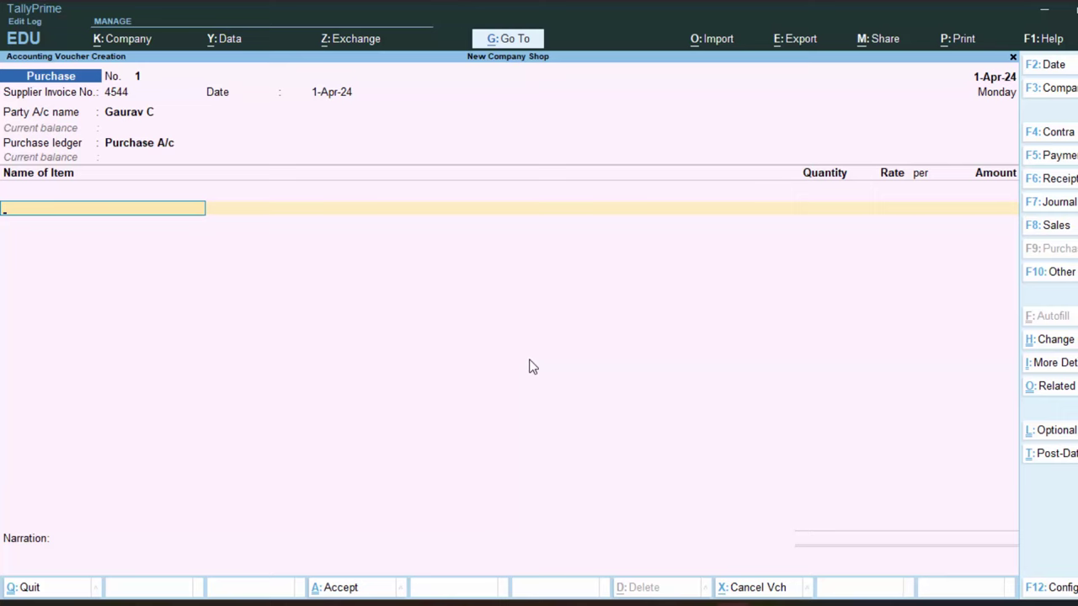
Create a new stock item named Basmati Rice with no alias, kept under Primary
key("alt+c")
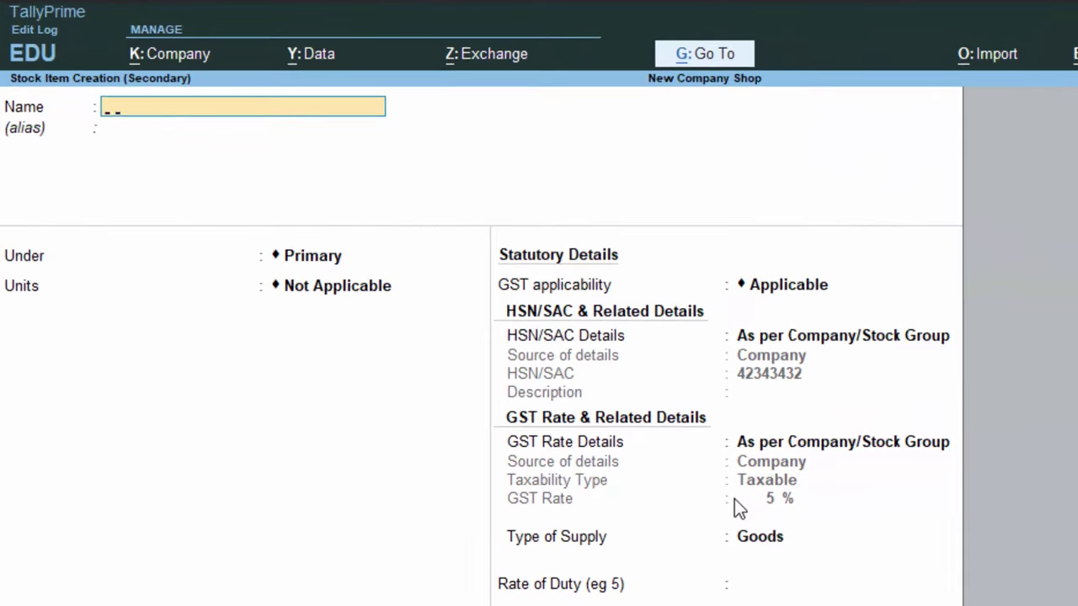
type("Bas,Ma")
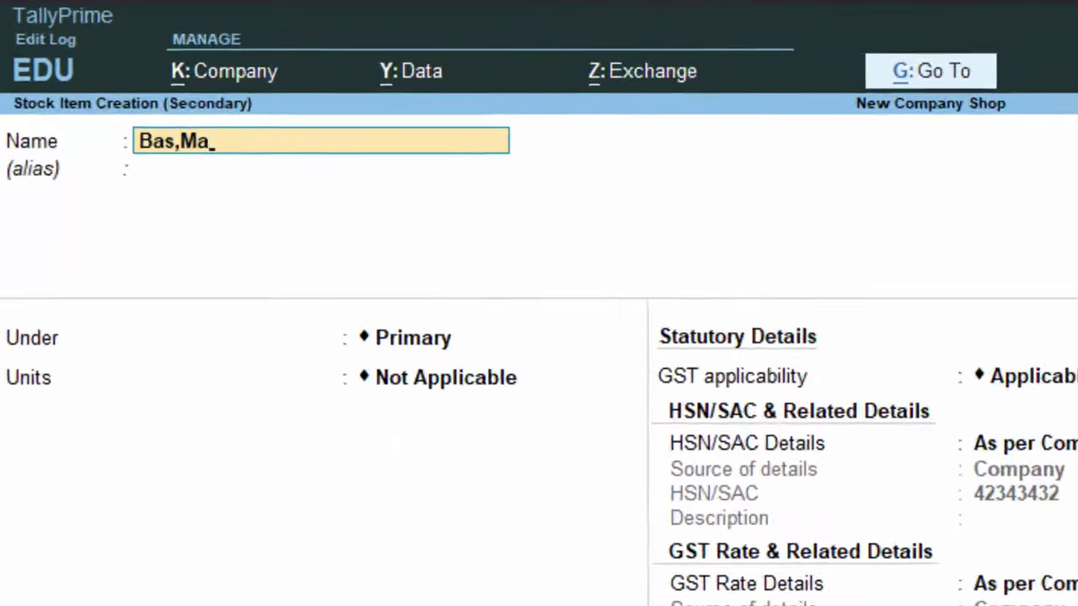
key("BackSpace")
key("BackSpace")
key("BackSpace")
type("ma")
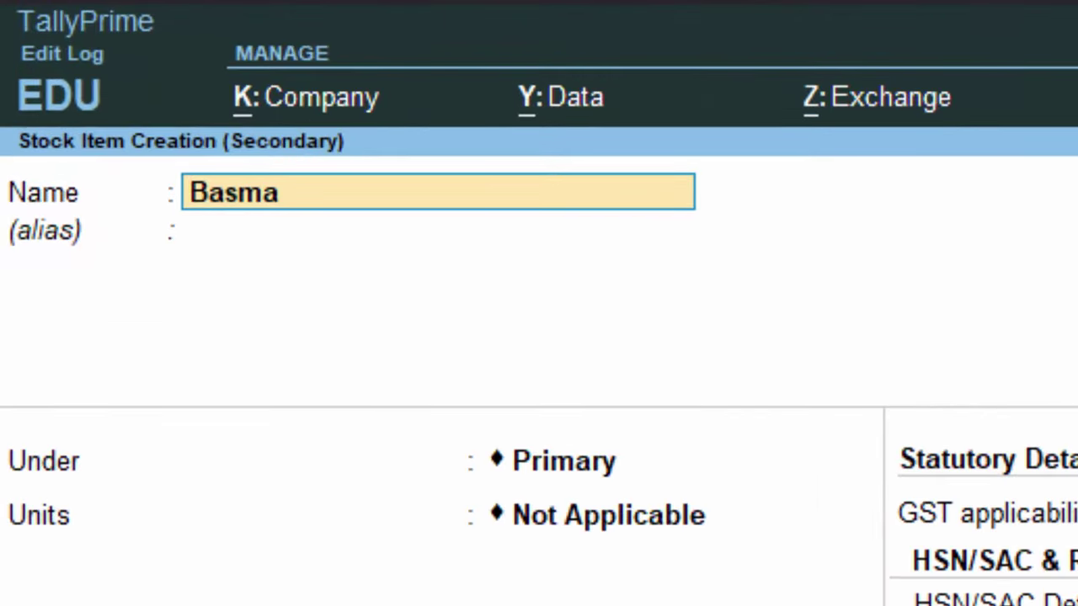
type("ti Rice")
key("Return")
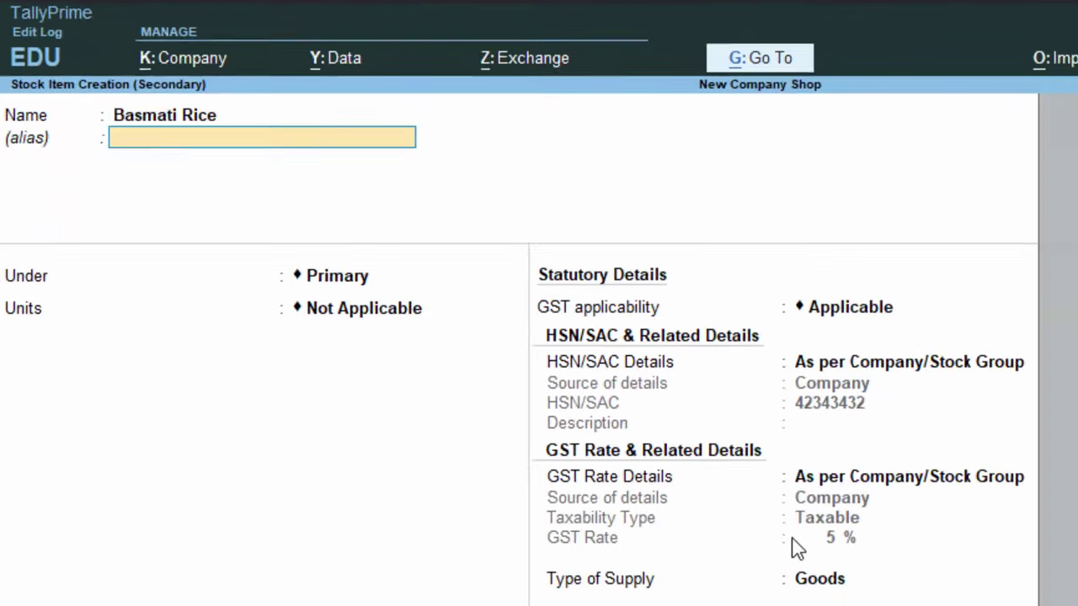
key("Return")
key("Return")
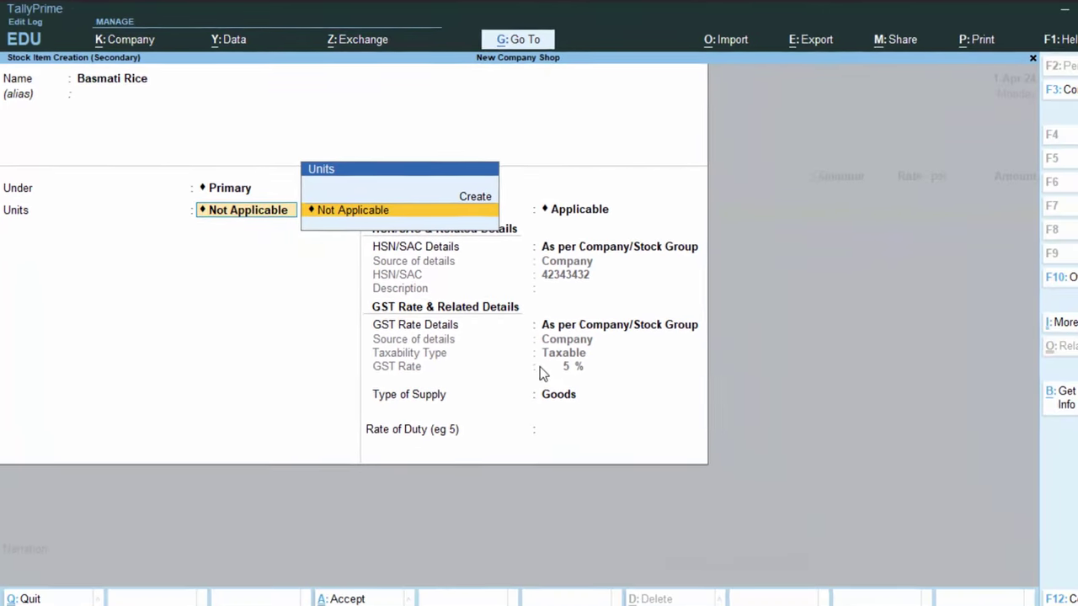
Create a new simple unit for the item with the symbol kg and the formal name Kilograme
key("Up")
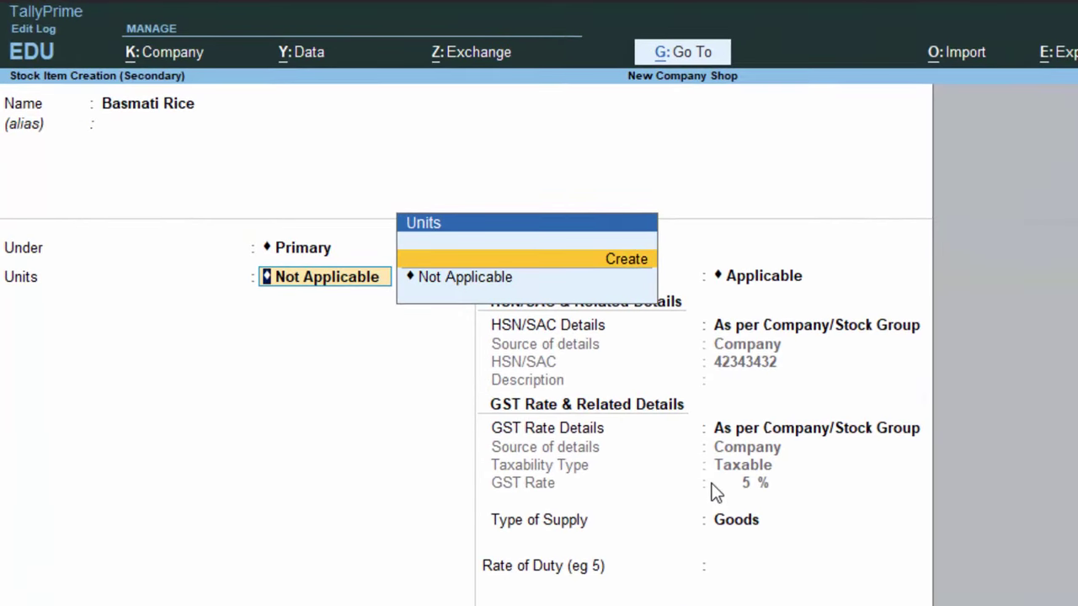
key("Return")
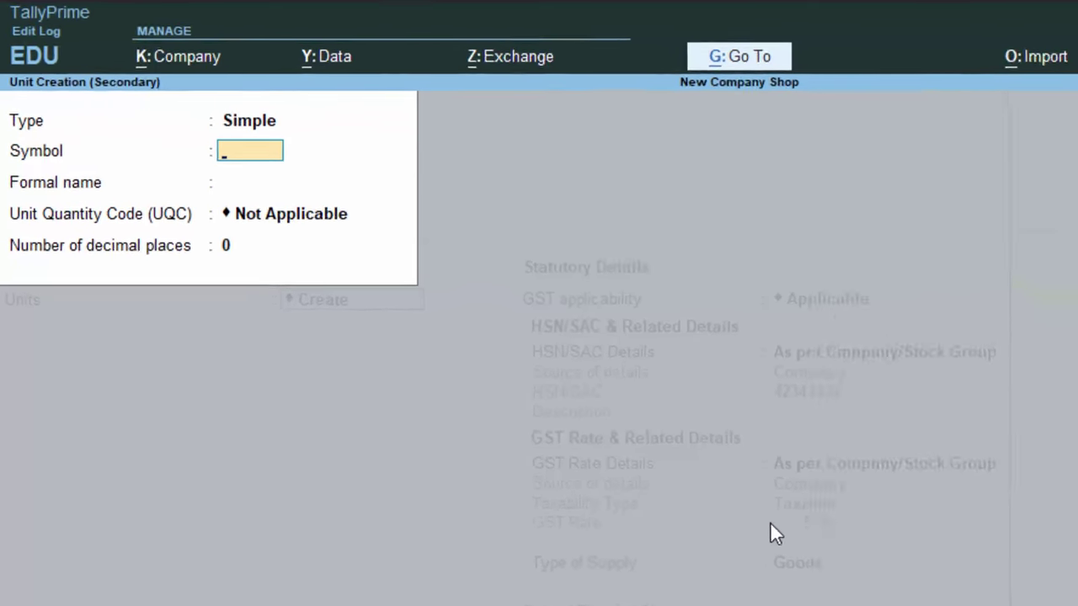
type("kg")
key("Return")
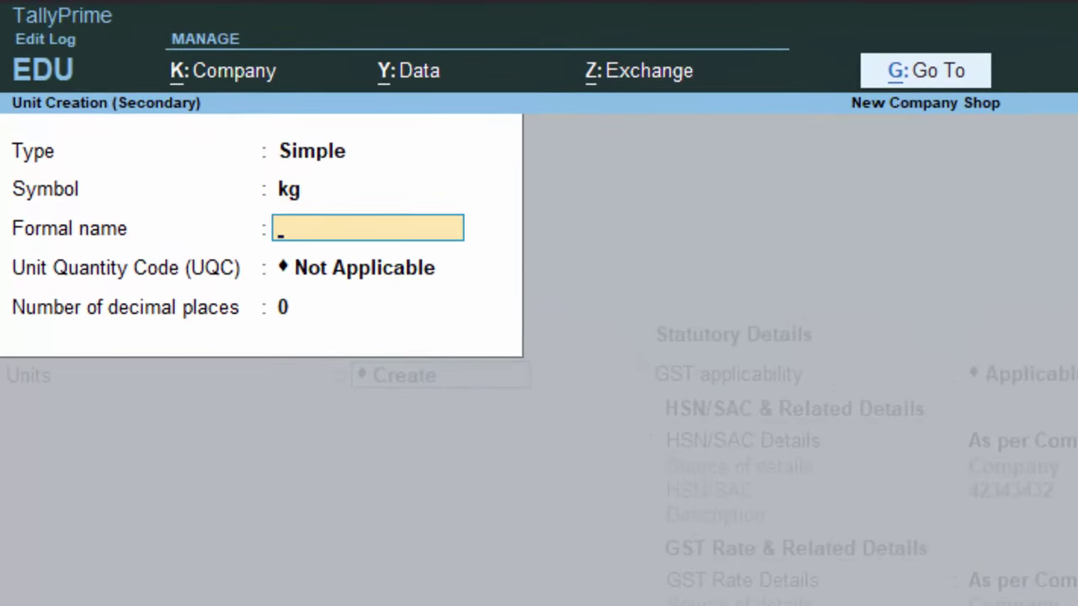
type("Kilogr")
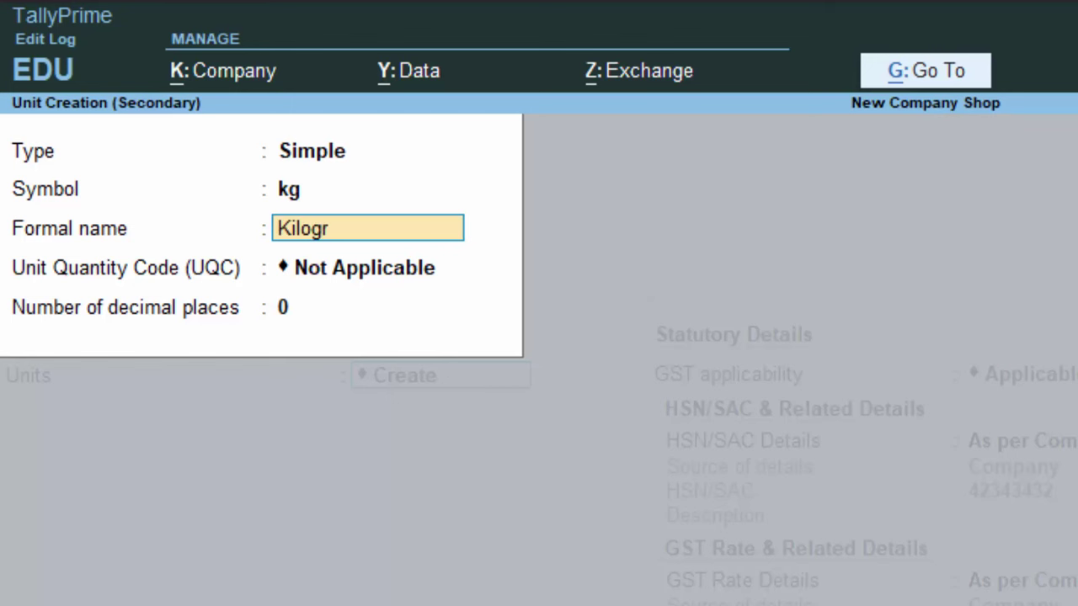
type("ame")
key("Return")
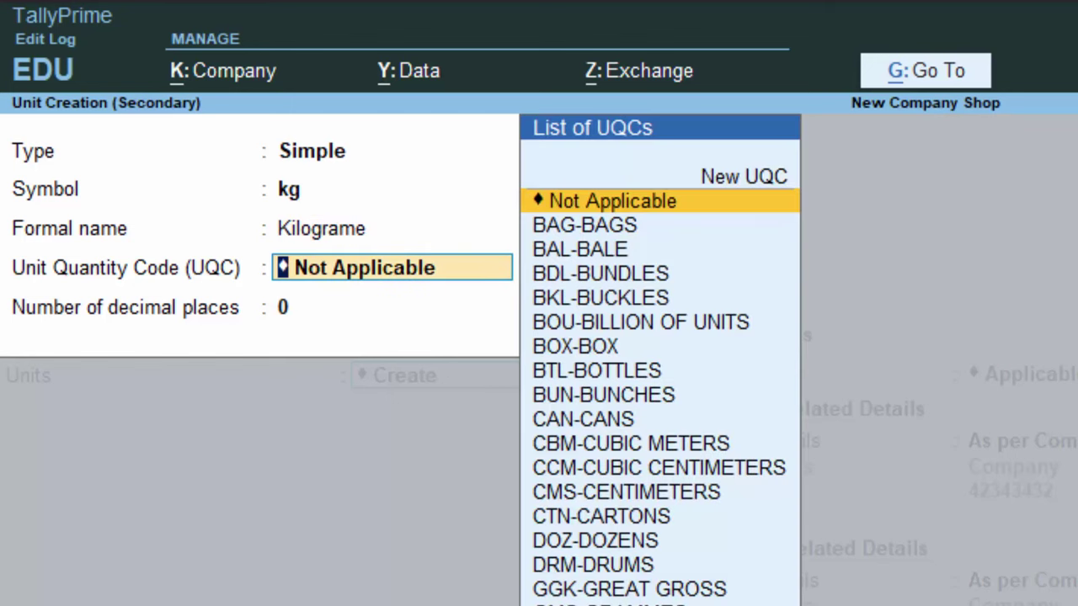
Set the unit's quantity code to KGS-KILOGRAMS with 3 decimal places and save the unit
type("k")
key("Down")
key("Down")
key("Down")
key("Return")
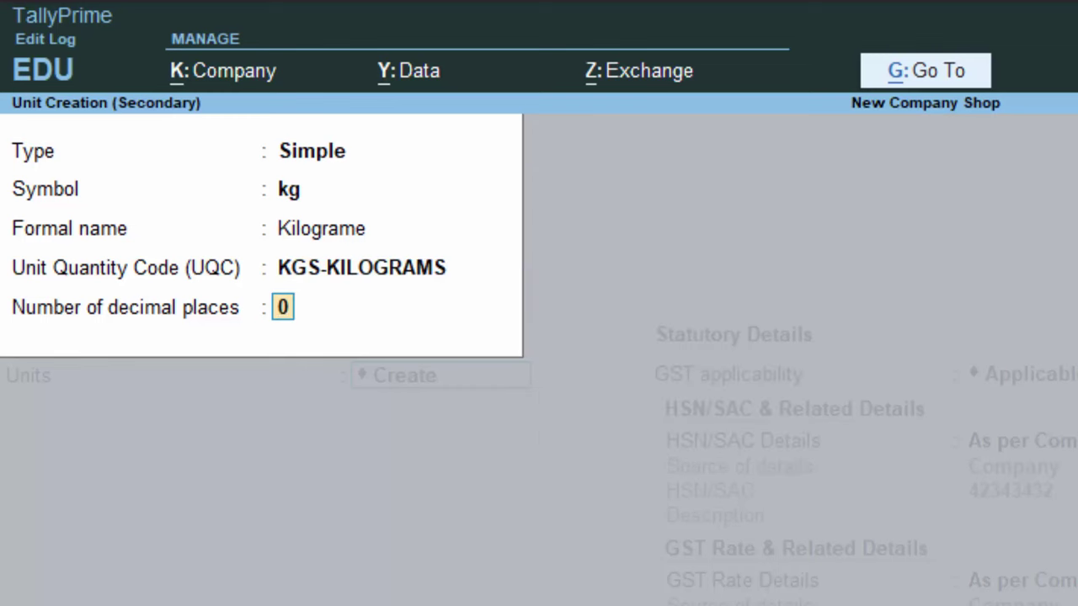
type("3")
key("Return")
key("Return")
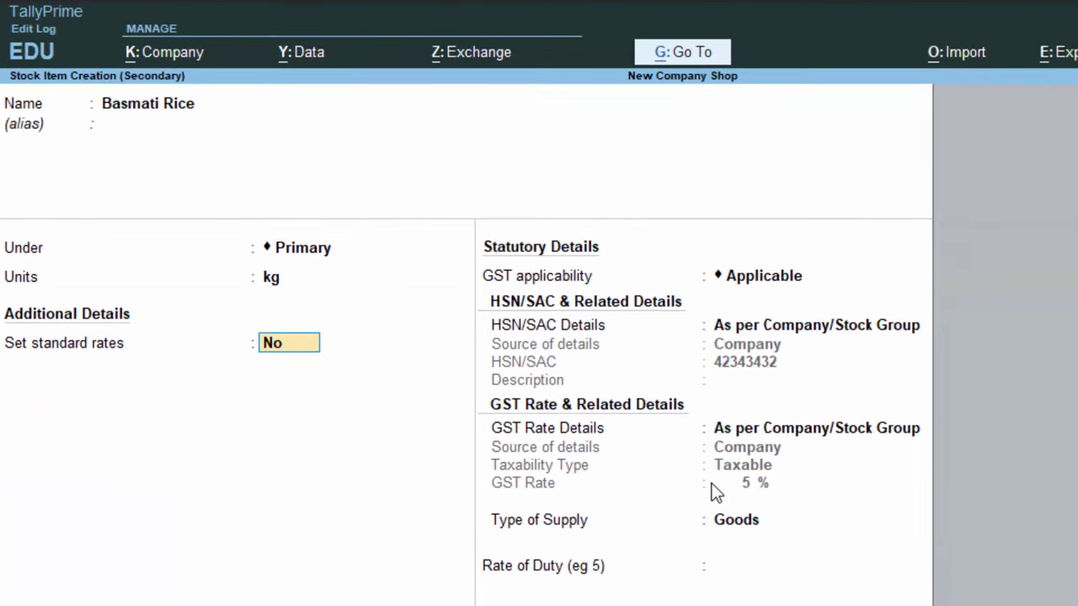
Enable standard rates for Basmati Rice and set its standard cost to 50 per kg from 1-Apr-24
type("y")
key("Return")
key("Return")
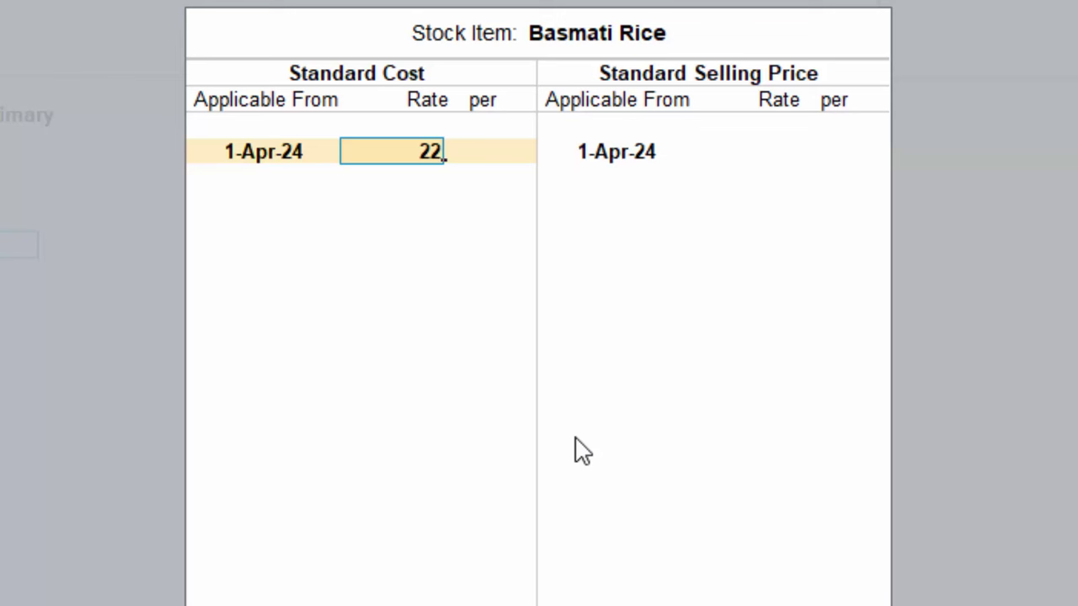
key("BackSpace")
key("BackSpace")
type("50")
key("Return")
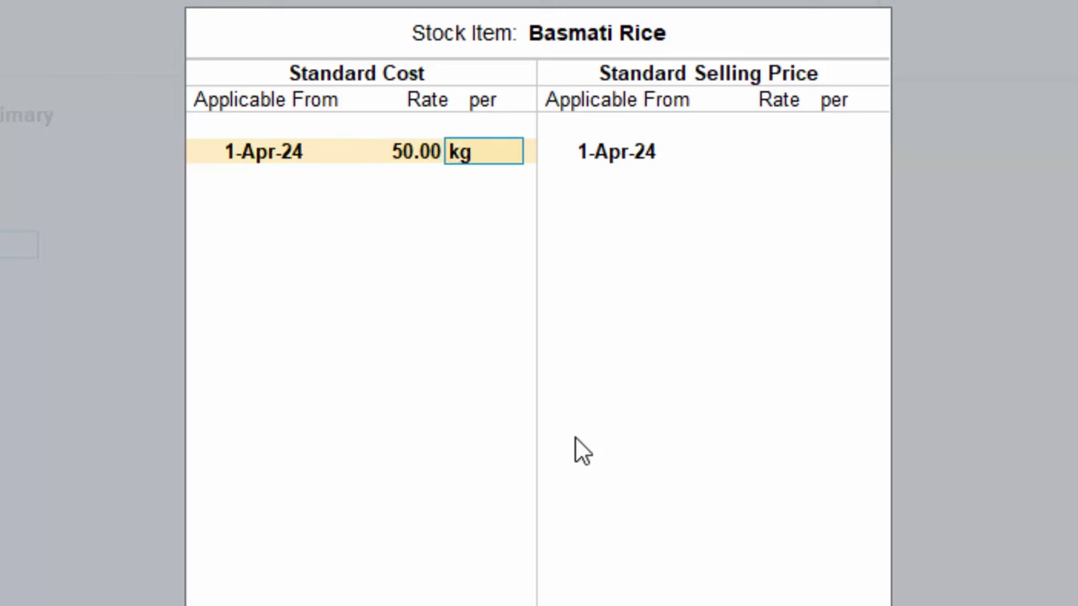
key("Return")
key("Return")
Set the standard selling price of Basmati Rice to 66 from 1-Apr-24 and accept the rates
key("Return")
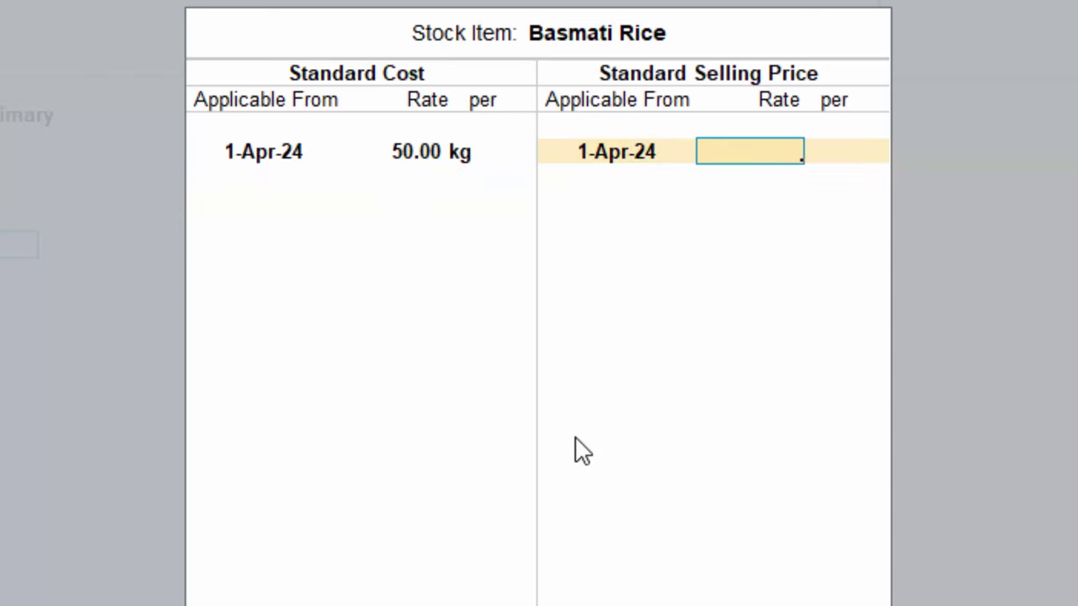
type("66")
key("Return")
key("Return")
key("Return")
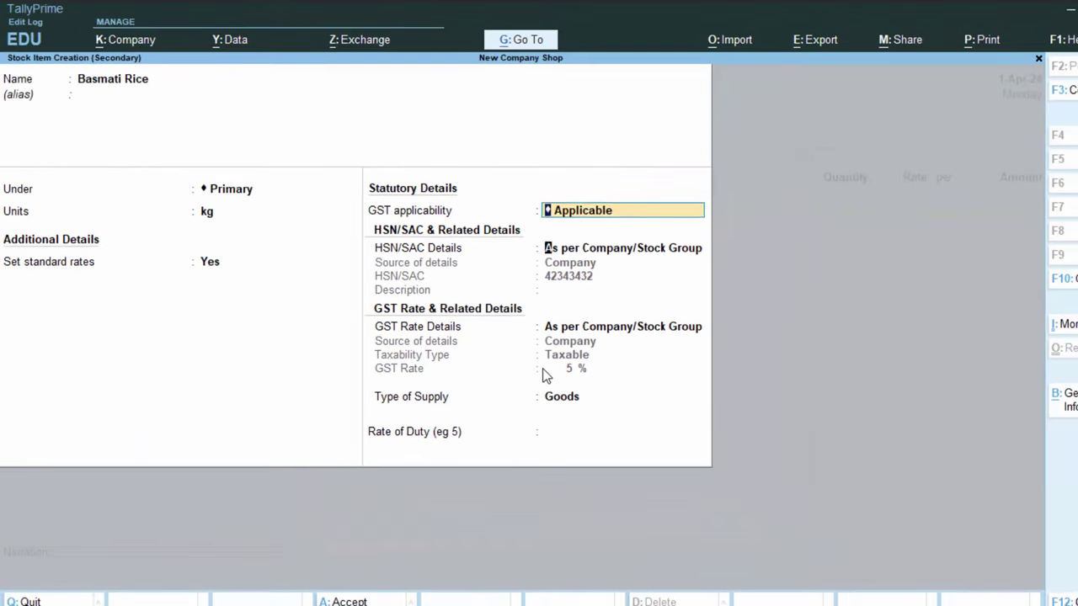
Keep the item's GST details as per Company/Stock Group with supply type Goods, and save the stock item
key("Return")
key("Return")
key("Return")
key("Return")
key("Return")
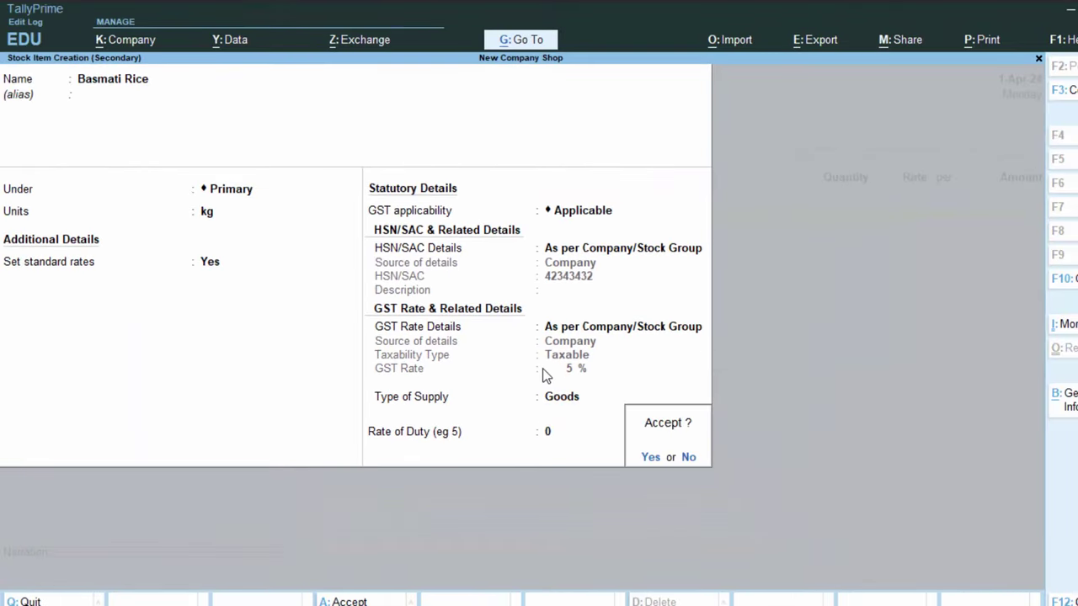
key("Return")
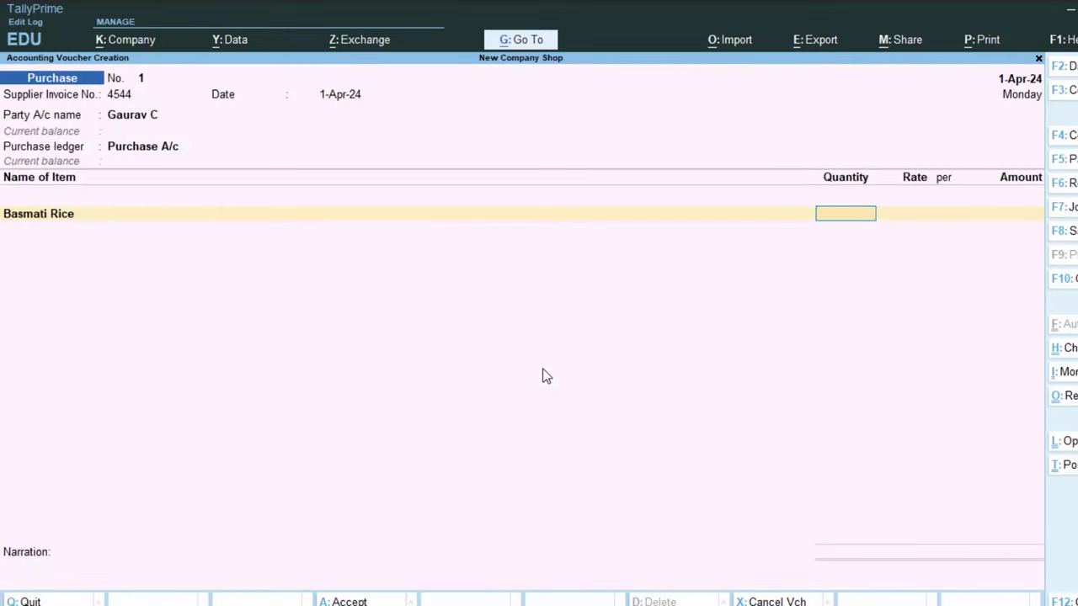
Enter 50 kg of Basmati Rice at 50.00 per kg in the purchase voucher and end the item list
type("50")
key("Return")
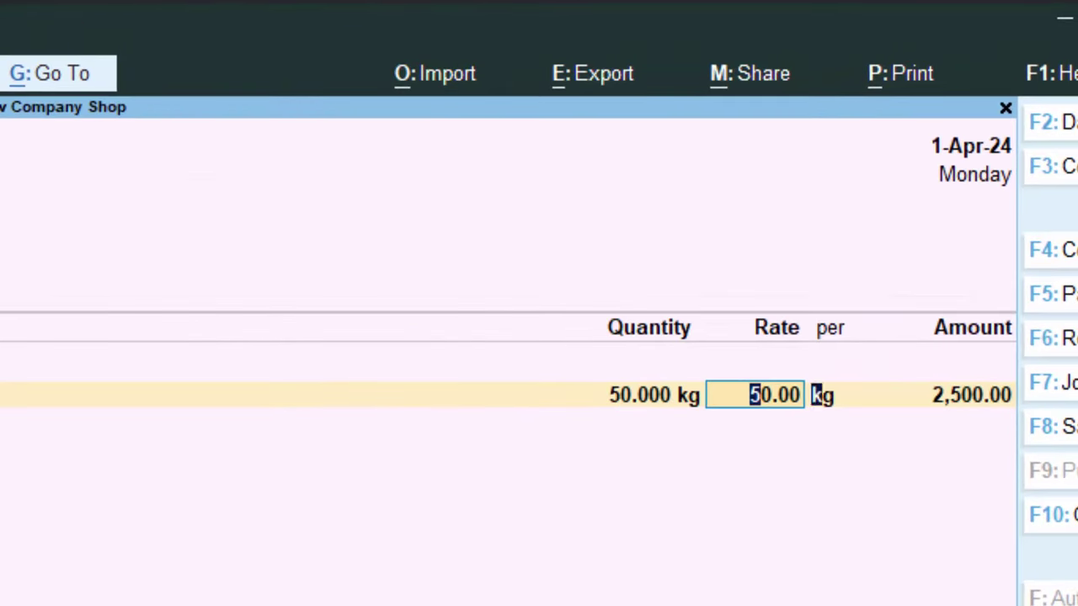
key("Return")
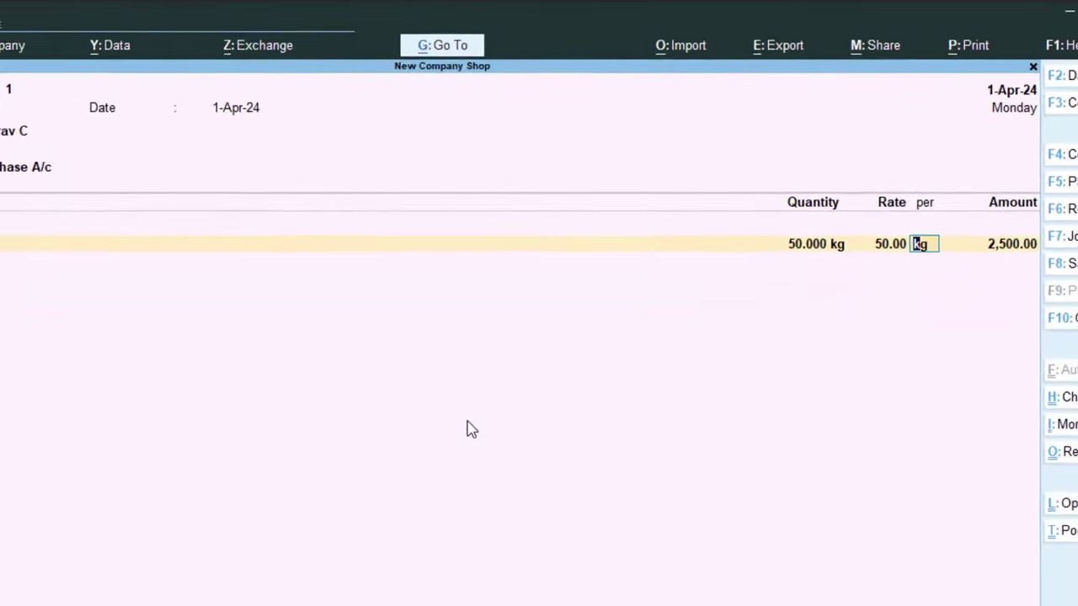
key("Return")
key("Return")
key("Return")
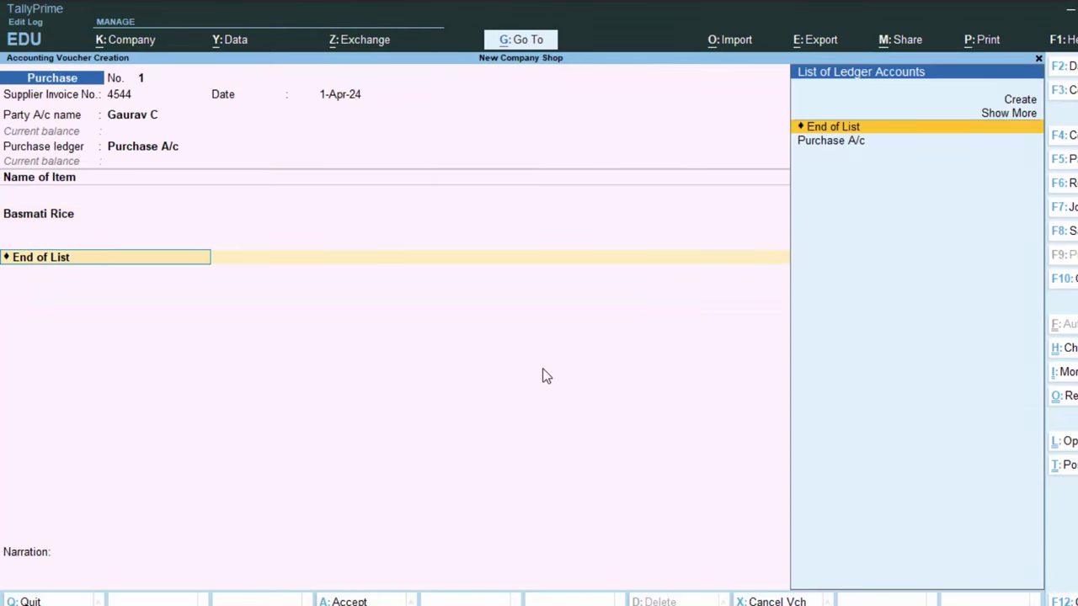
key("alt+c")
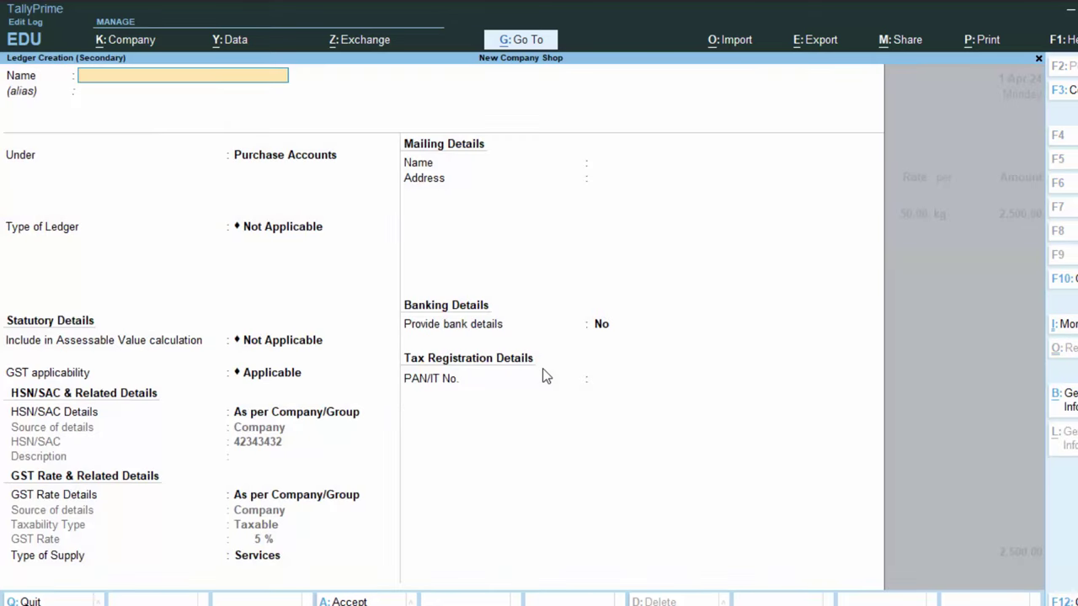
key("Escape")
key("Return")
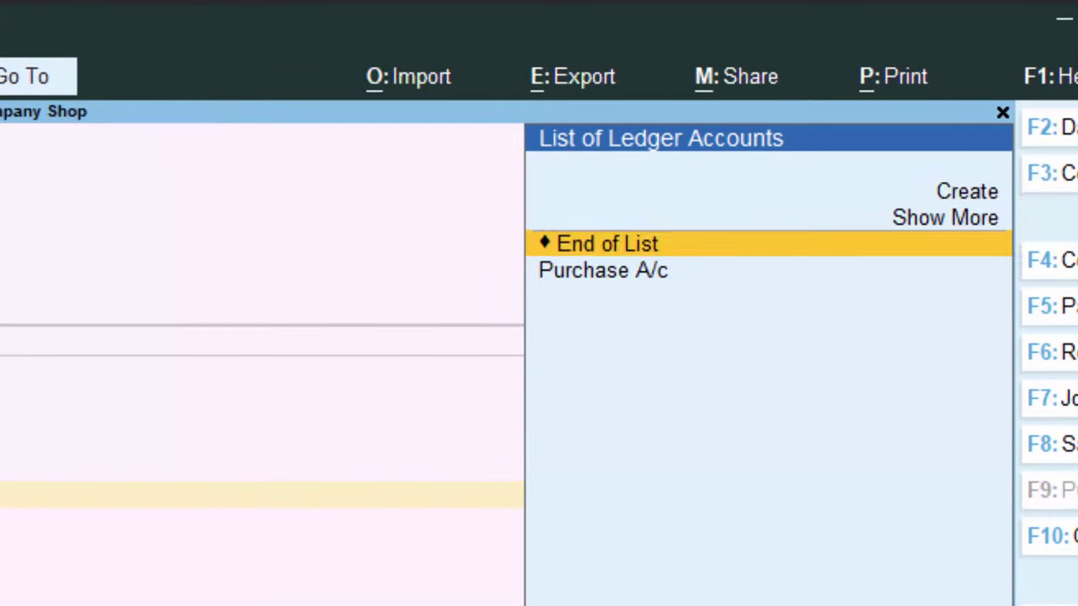
Create a new ledger named Cgst for the purchase voucher and place it under Duties & Taxes
key("Up")
key("Up")
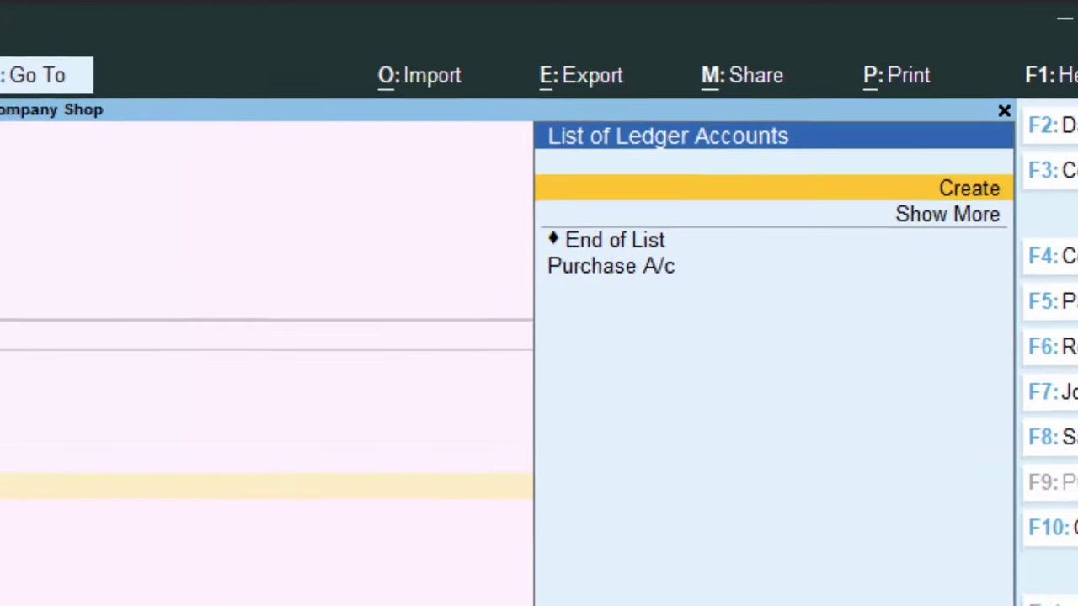
key("Return")
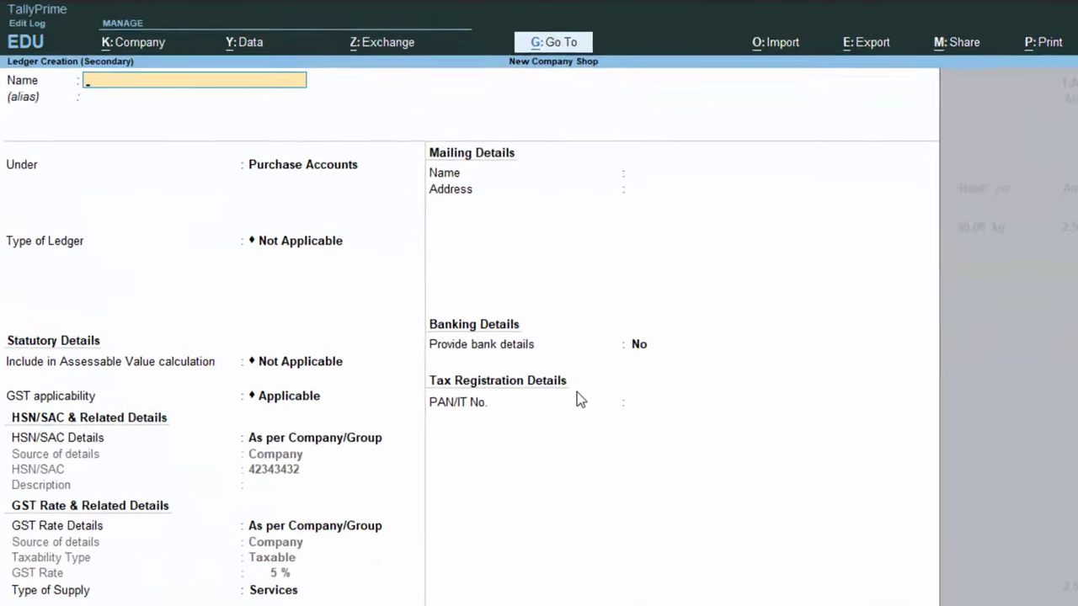
type("Cgst")
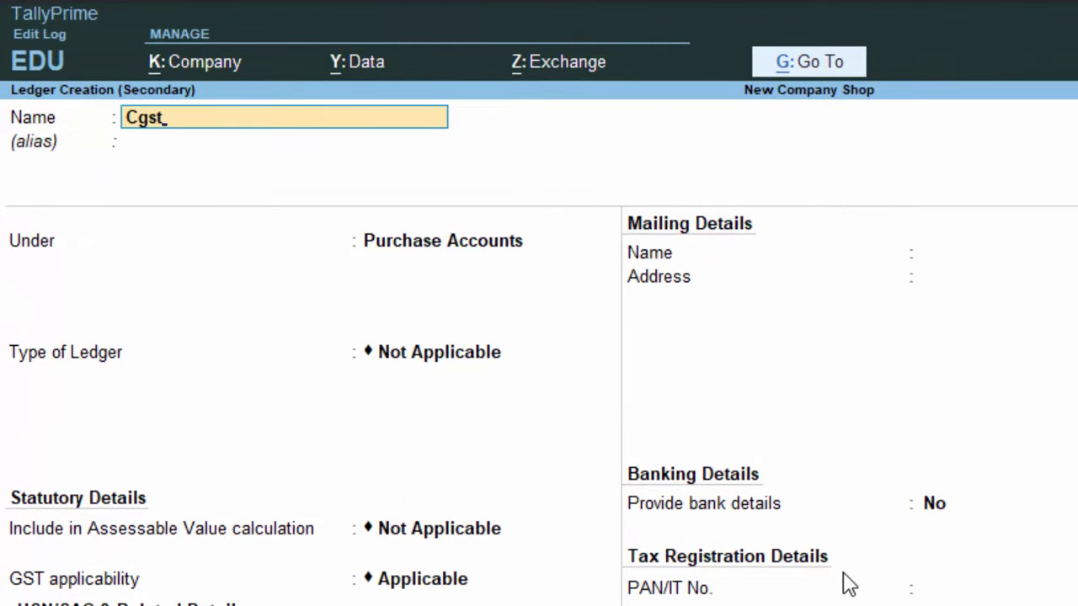
key("Return")
key("Return")
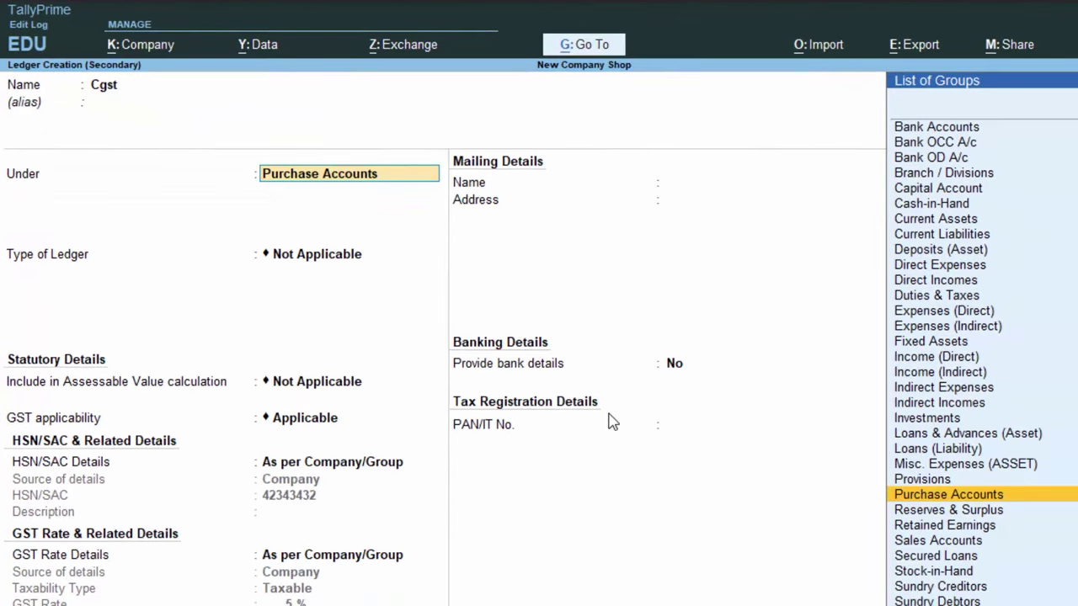
type("D")
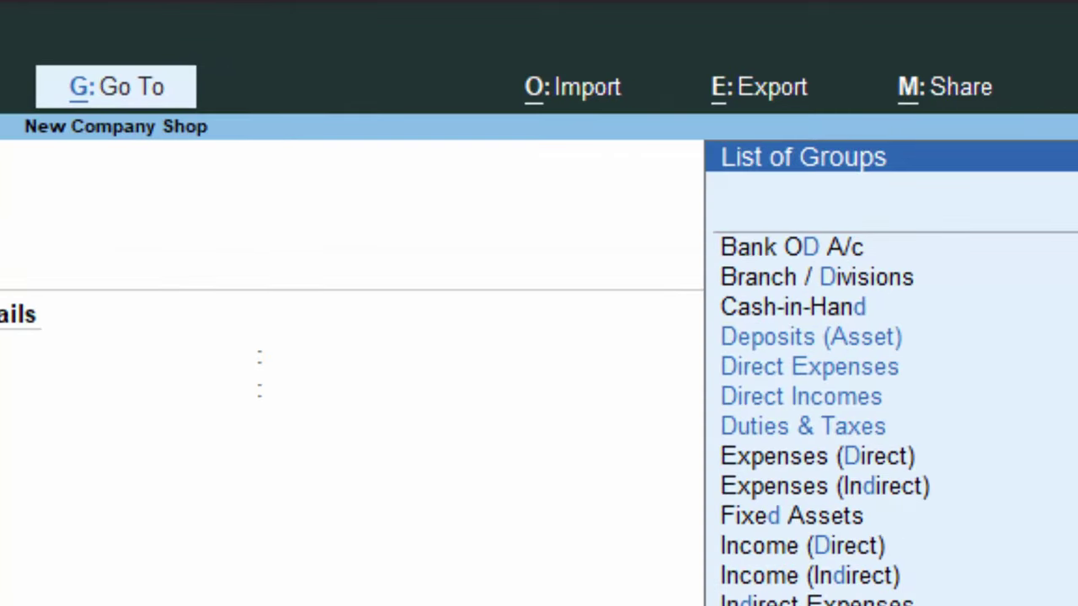
key("Down")
key("Down")
key("Return")
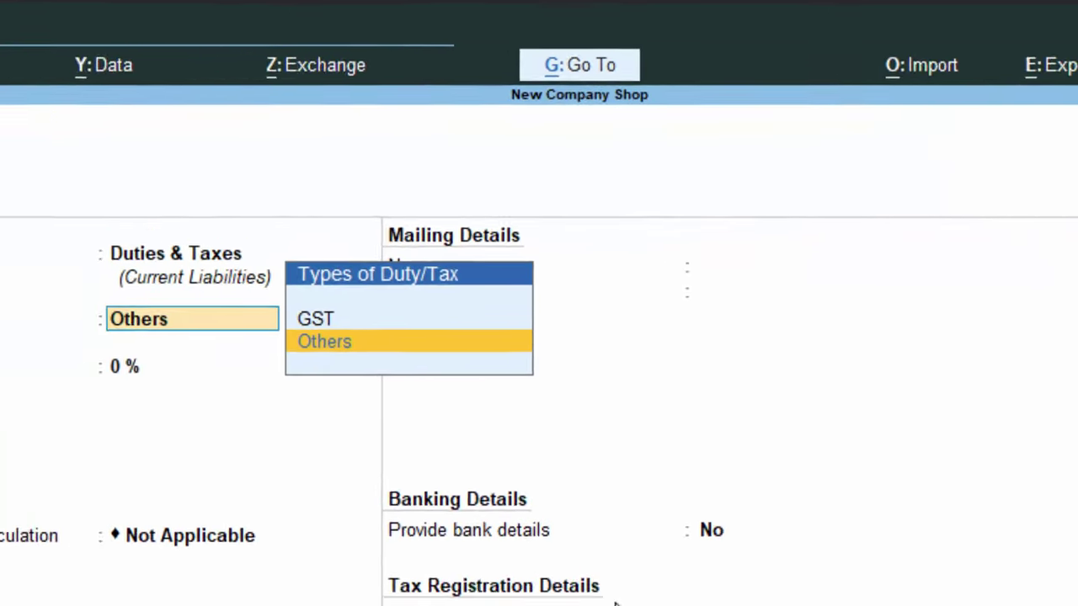
Set the Cgst ledger's duty type to GST and tax type to CGST with Normal Rounding, keep 0 %, and save it
key("Up")
key("Return")
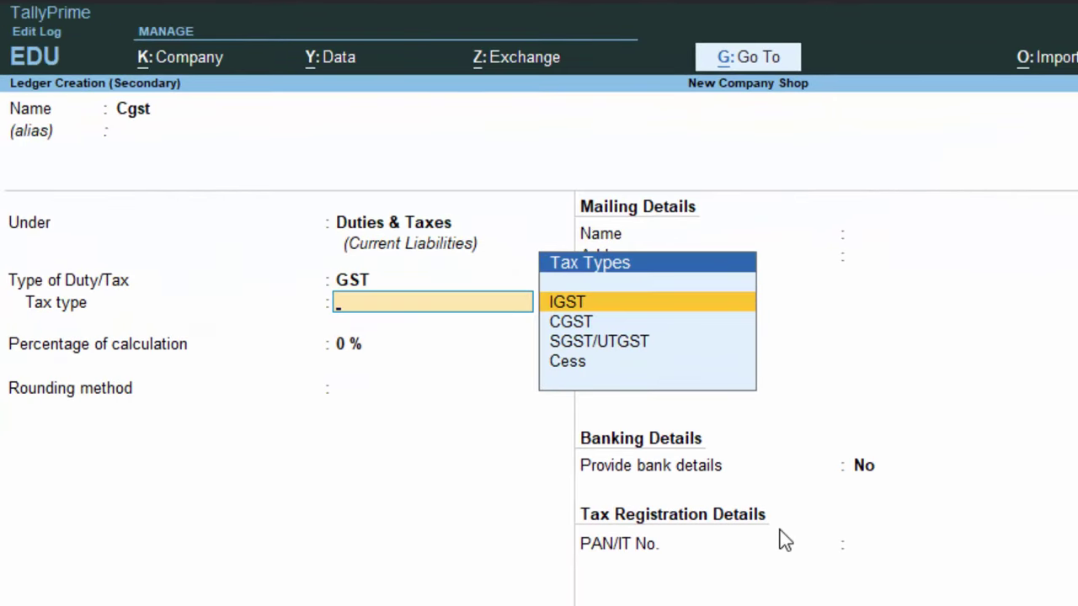
key("Down")
key("Return")
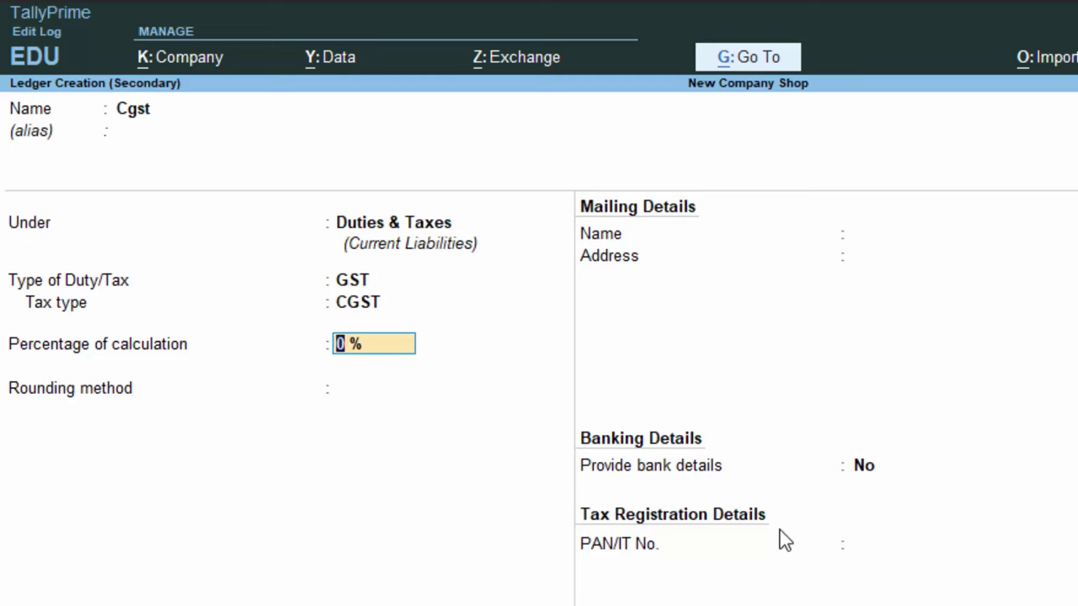
key("Return")
key("Down")
key("Down")
key("Return")
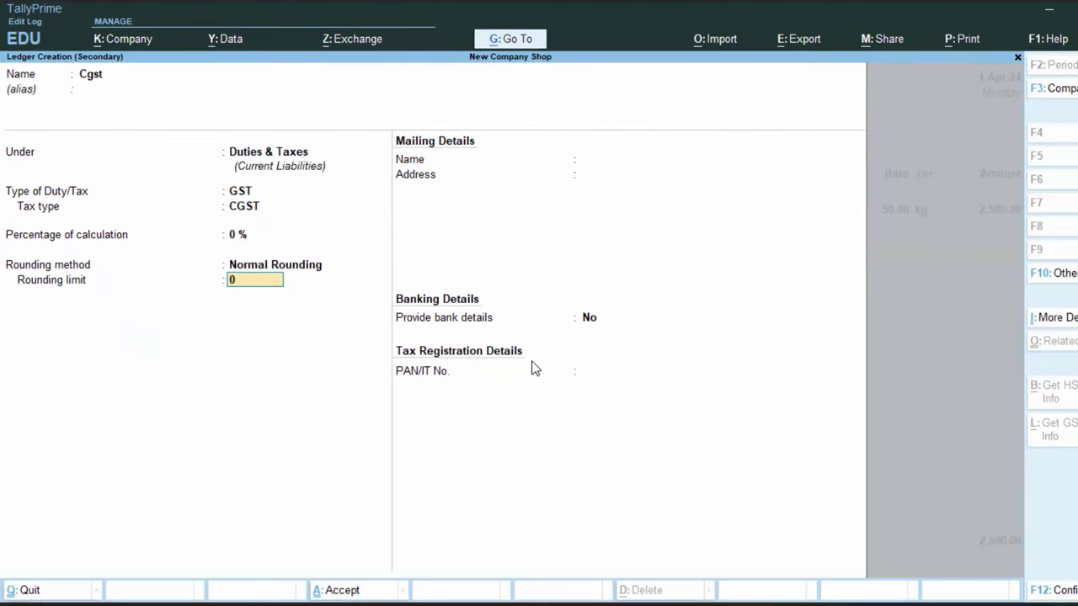
key("Return")
key("Return")
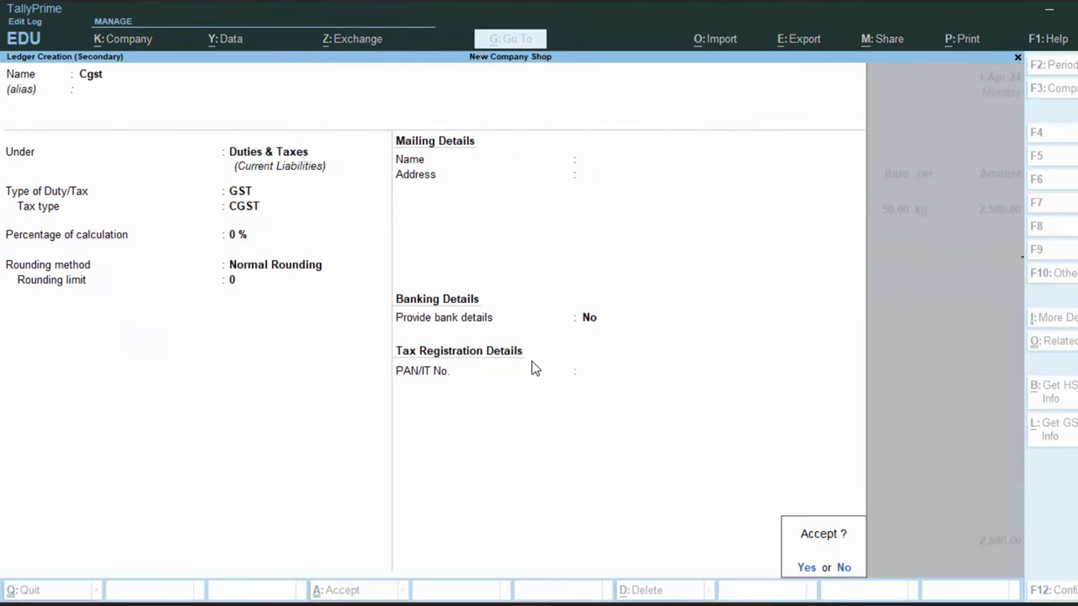
key("Return")
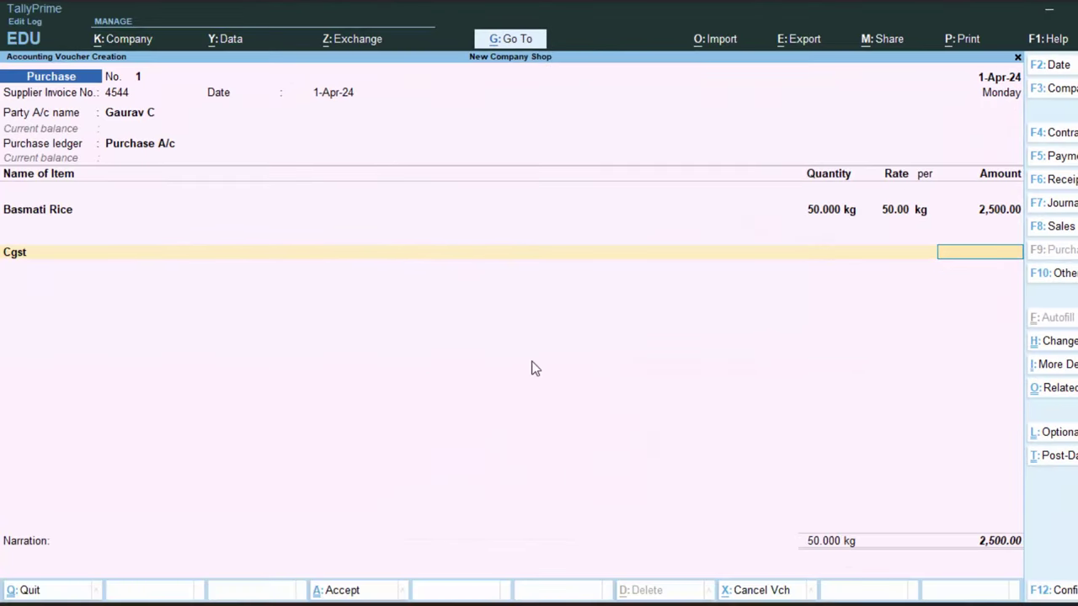
Go back to the Cgst line in the voucher and create a new ledger named Igst under Duties & Taxes instead
key("BackSpace")
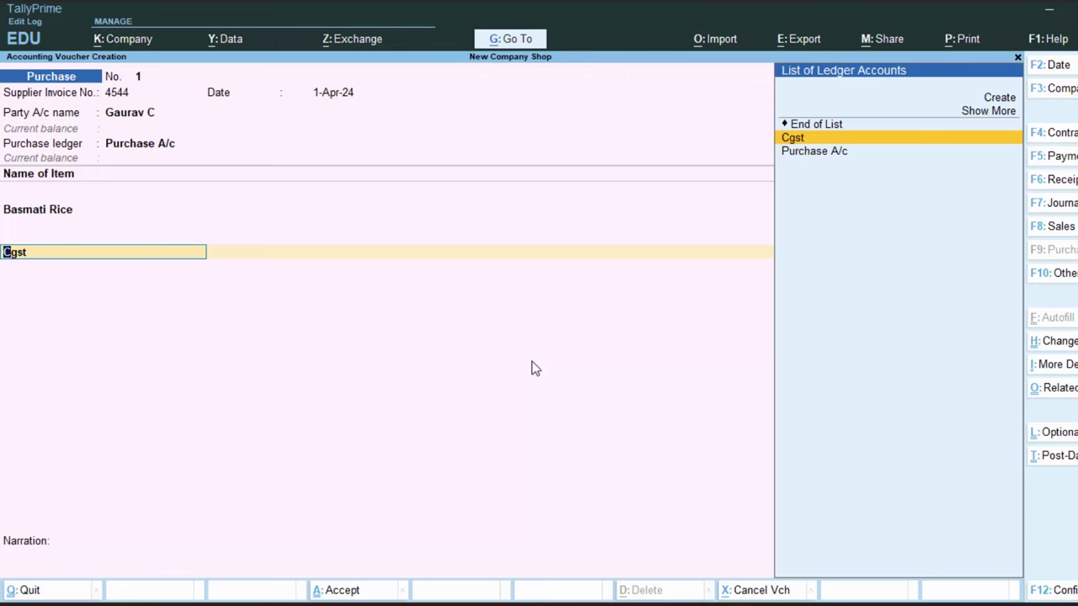
key("alt+c")
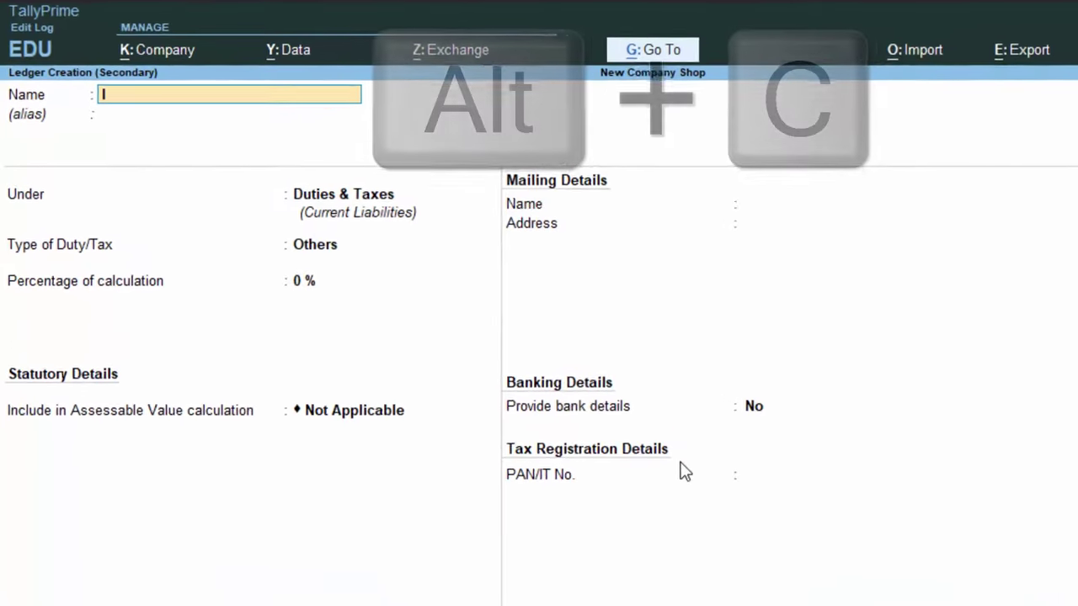
type("Igst")
key("Return")
key("Return")
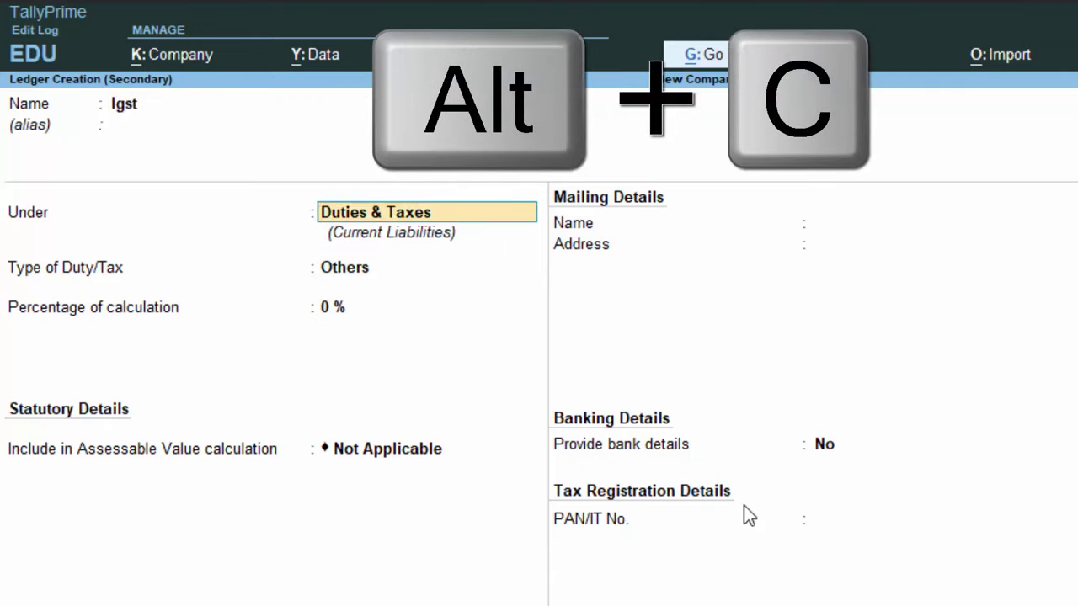
key("Return")
Set the Igst ledger's duty type to GST and tax type to IGST with Normal Rounding, keep 0 %, and save it
key("Up")
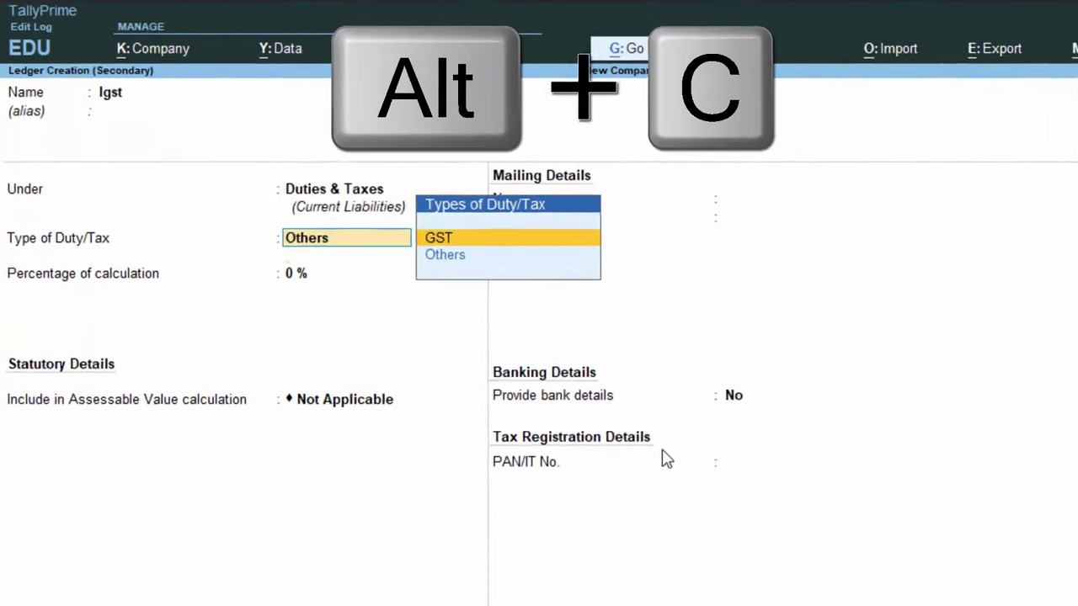
key("Return")
key("Return")
key("Return")
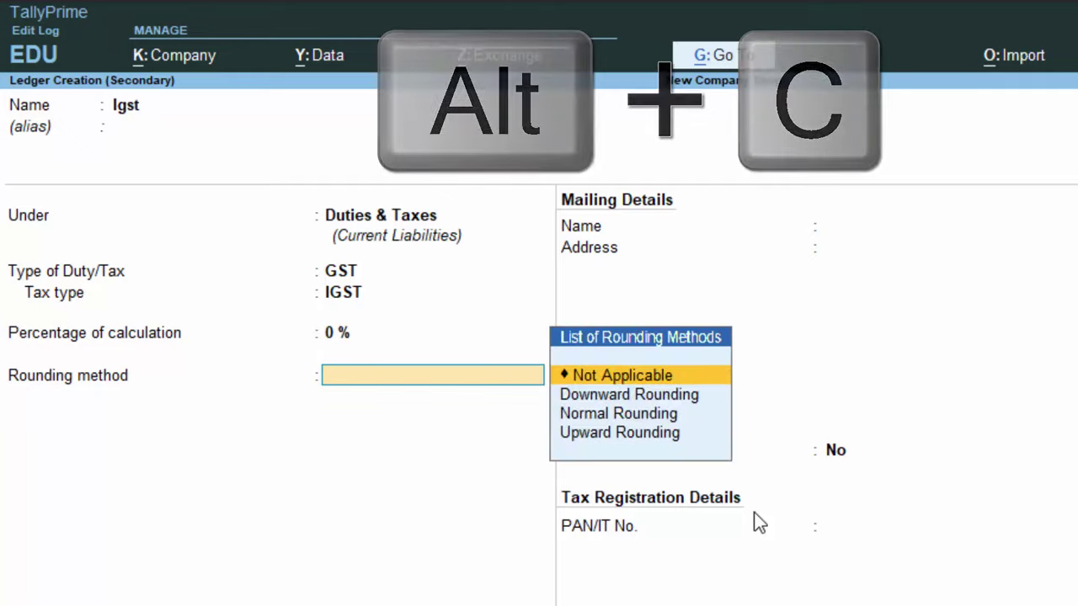
key("Down")
key("Down")
key("Return")
key("Return")
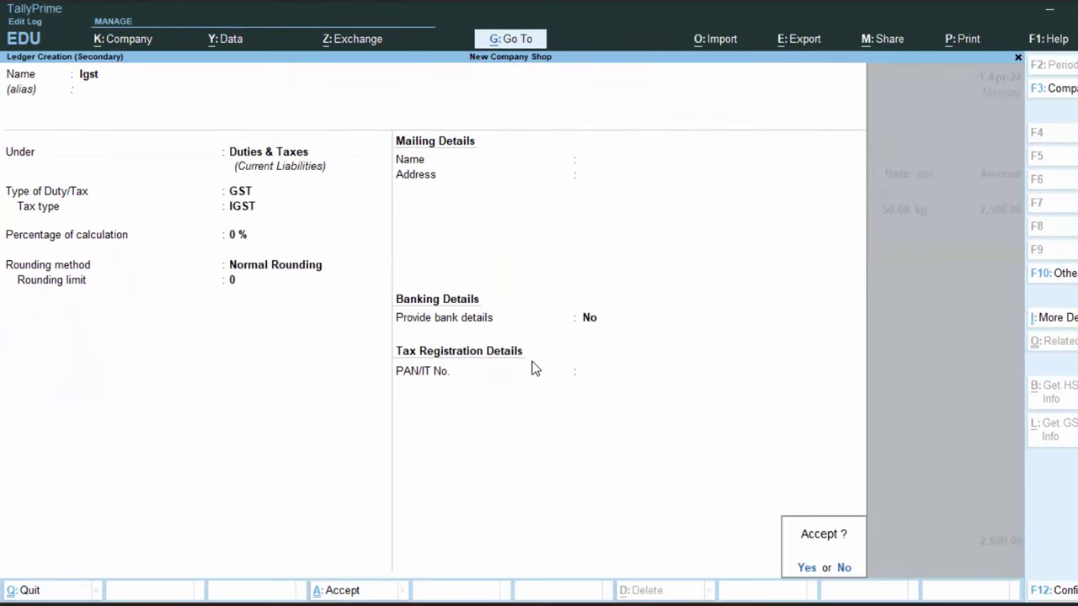
key("Return")
Accept the calculated Igst amount in the purchase voucher and end the ledger list
key("Return")
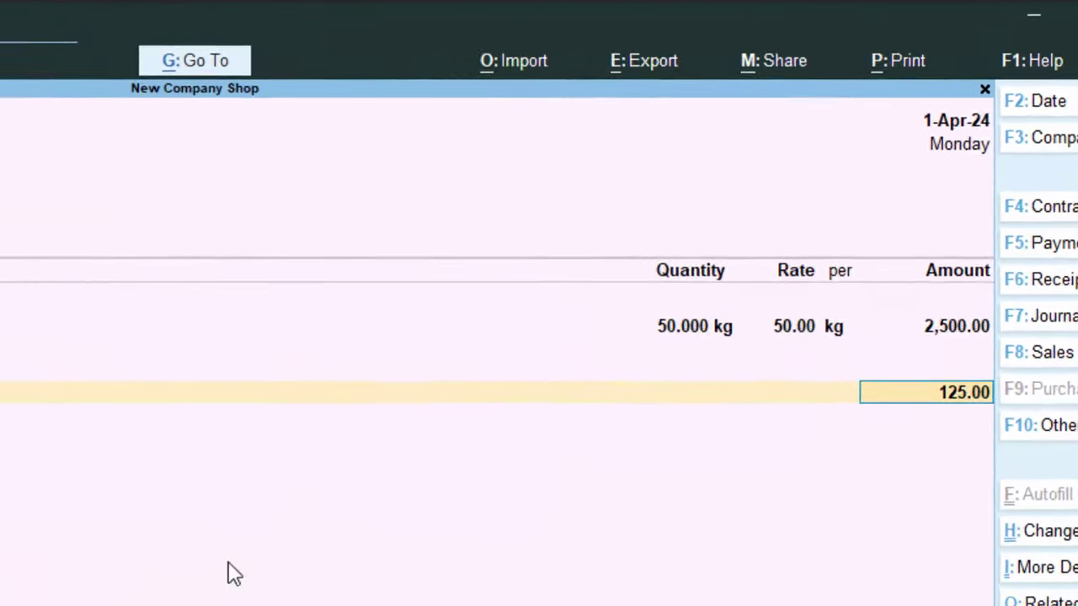
key("Return")
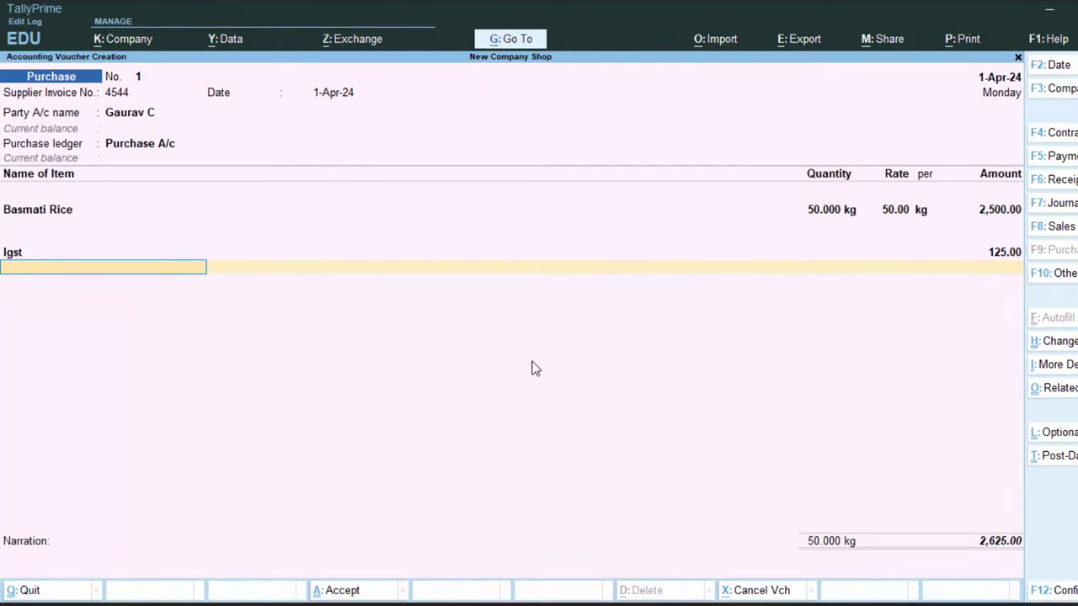
key("Return")
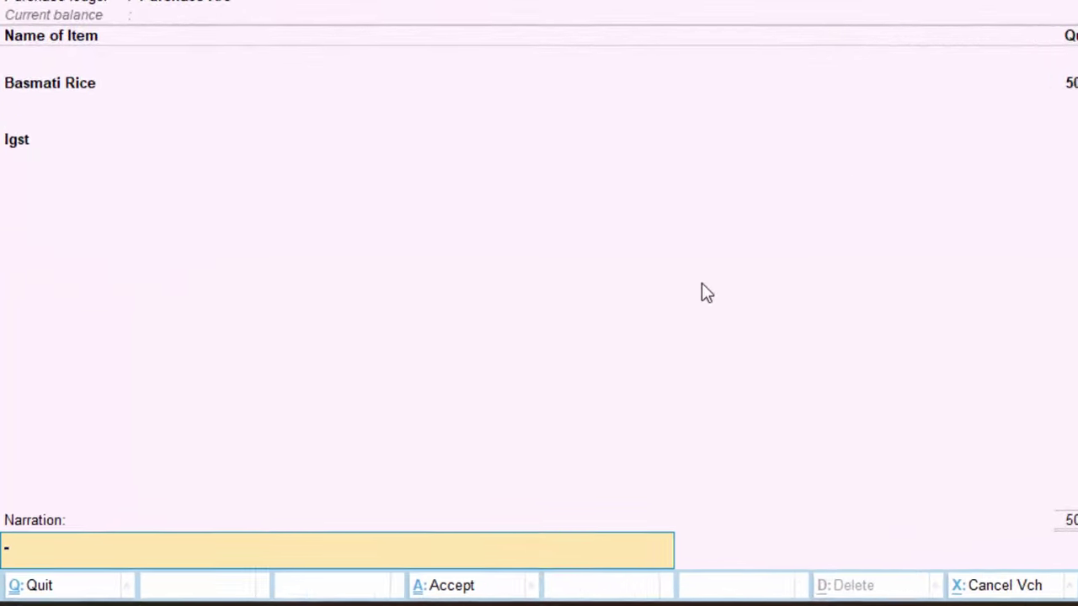
Enter the narration "The goods have been purchased on credit" and save the purchase voucher
type("The go")
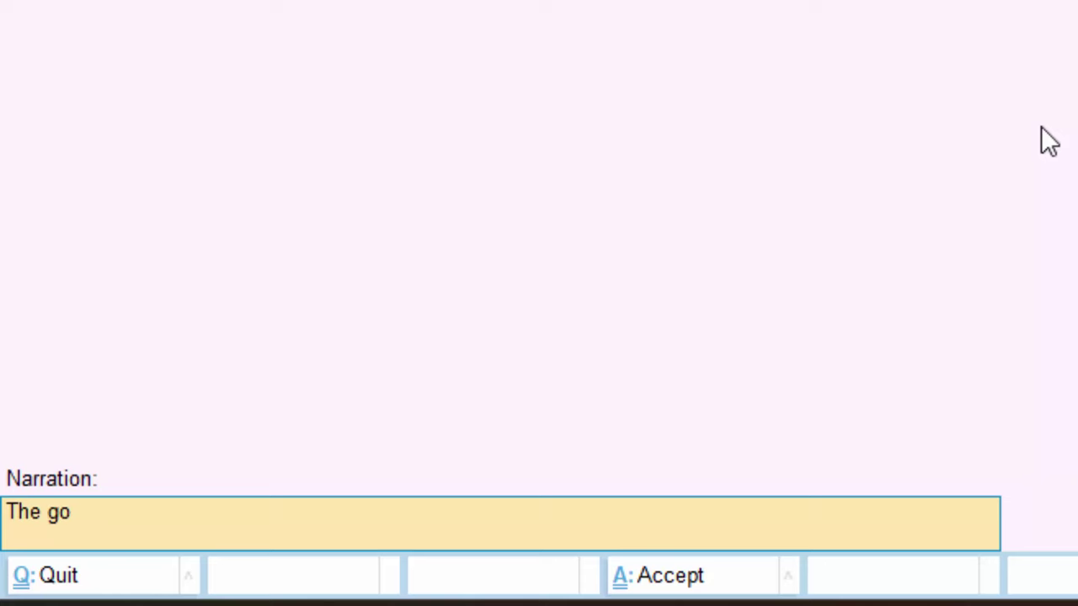
type("ods have")
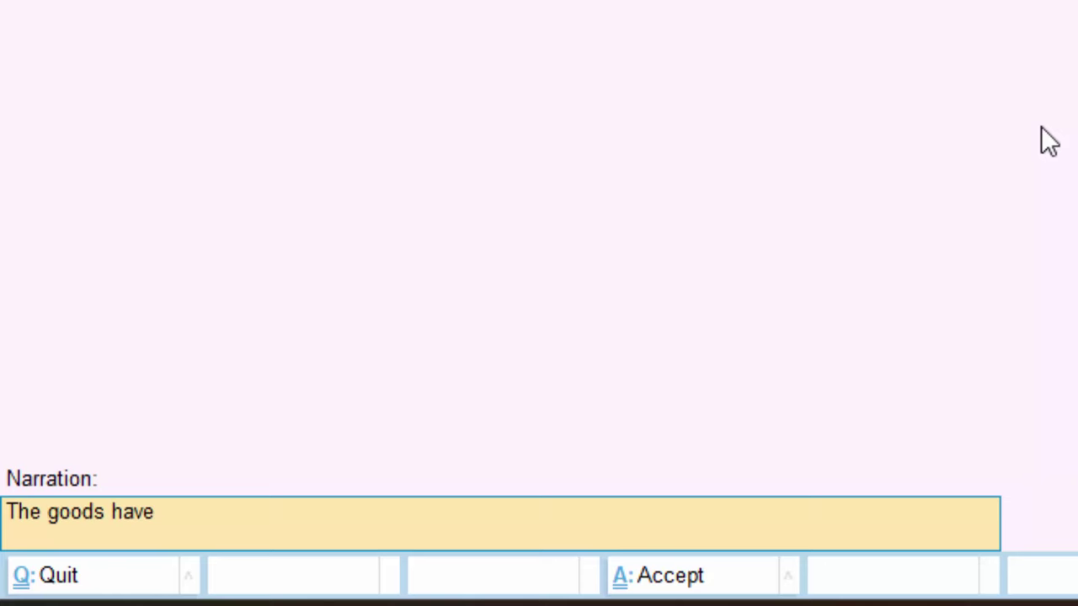
type(" been purch")
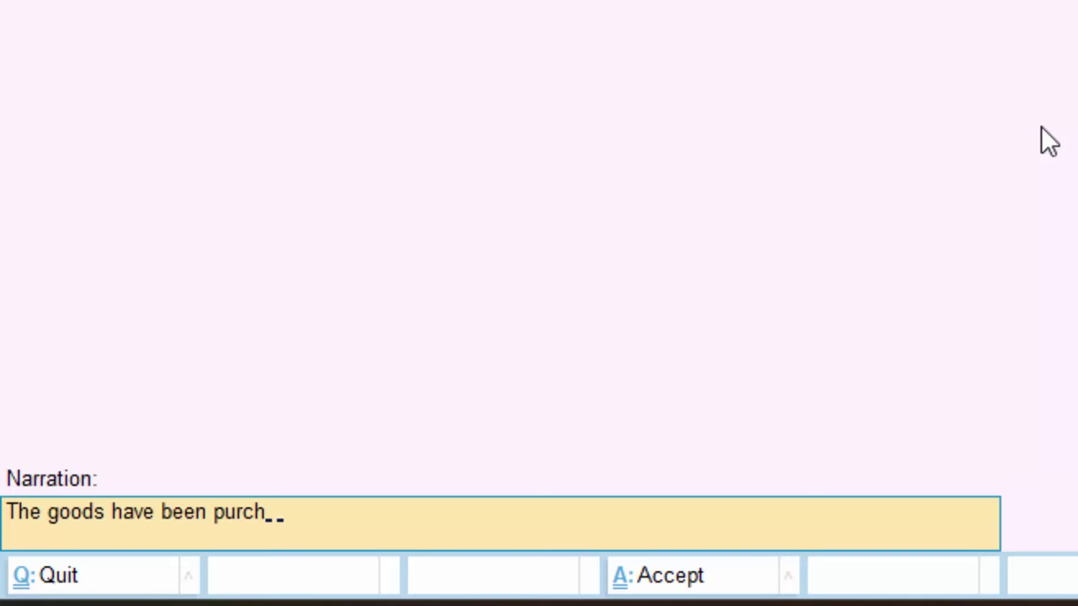
type("ased on c")
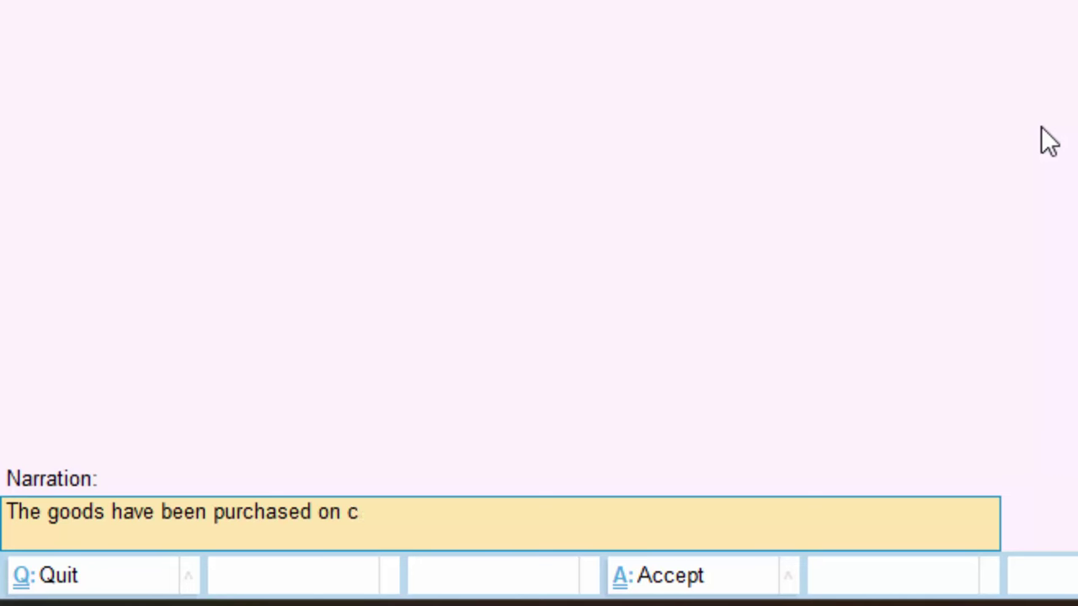
type("redit")
key("Return")
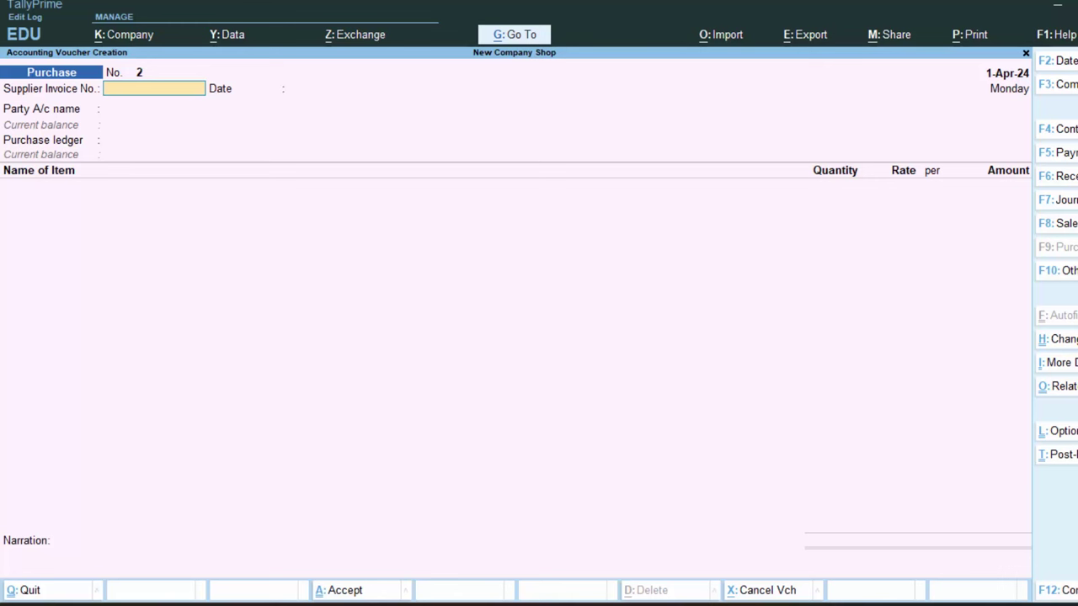
Start a sales voucher with Cash as the party account and leave all dispatch details blank
left_click(1068, 224)
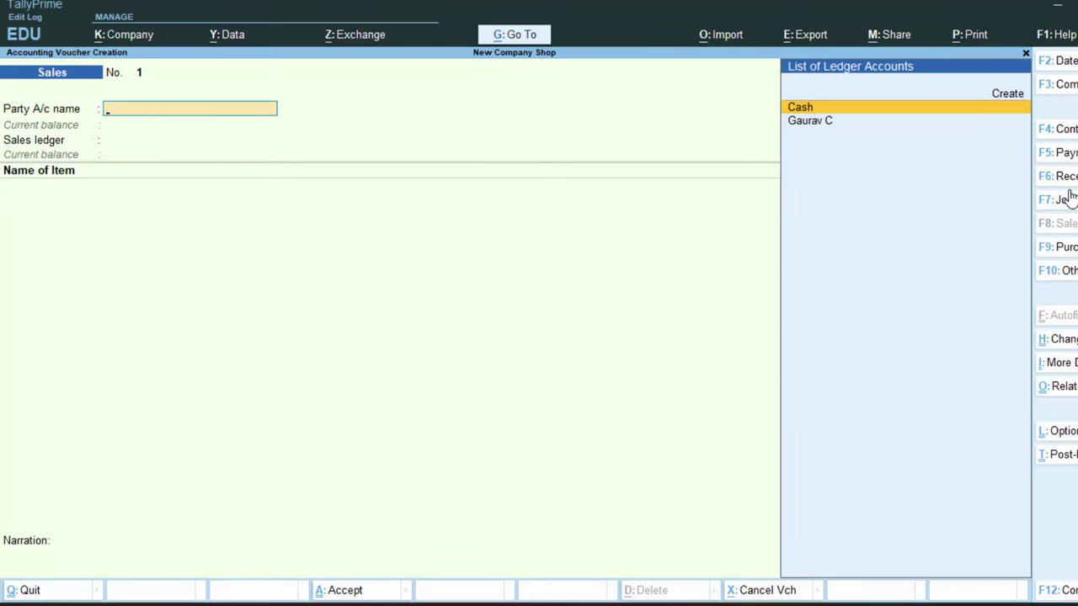
key("Return")
key("Return")
key("Return")
key("Return")
key("Return")
key("Return")
key("Return")
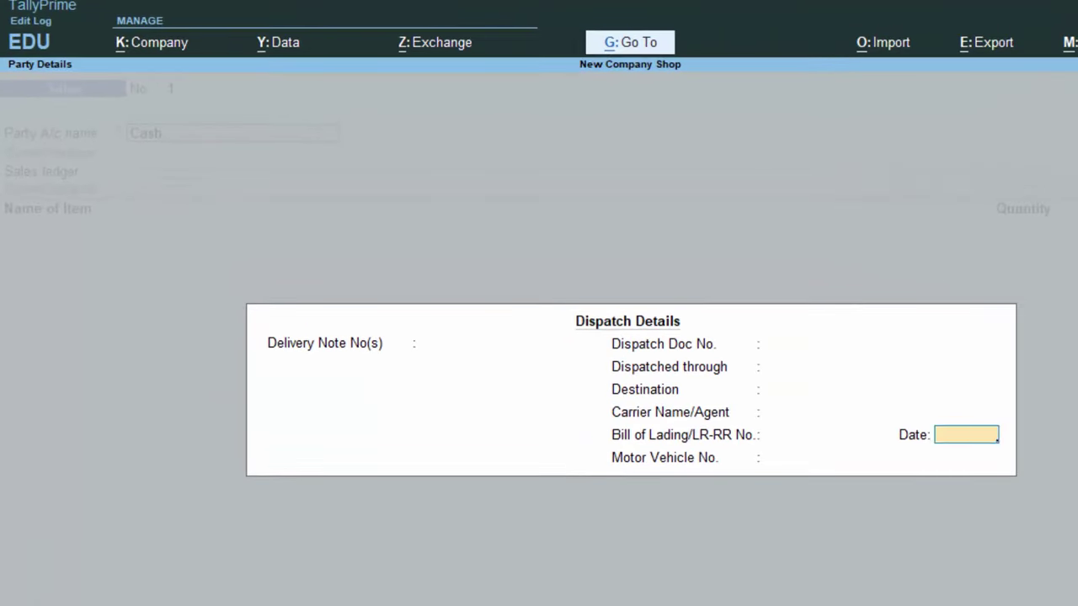
key("Return")
key("Return")
Accept the default party details for Cash as Unregistered/Consumer, with Uttar Pradesh as state and place of supply
key("Return")
key("Return")
key("Return")
key("Return")
key("Return")
key("Return")
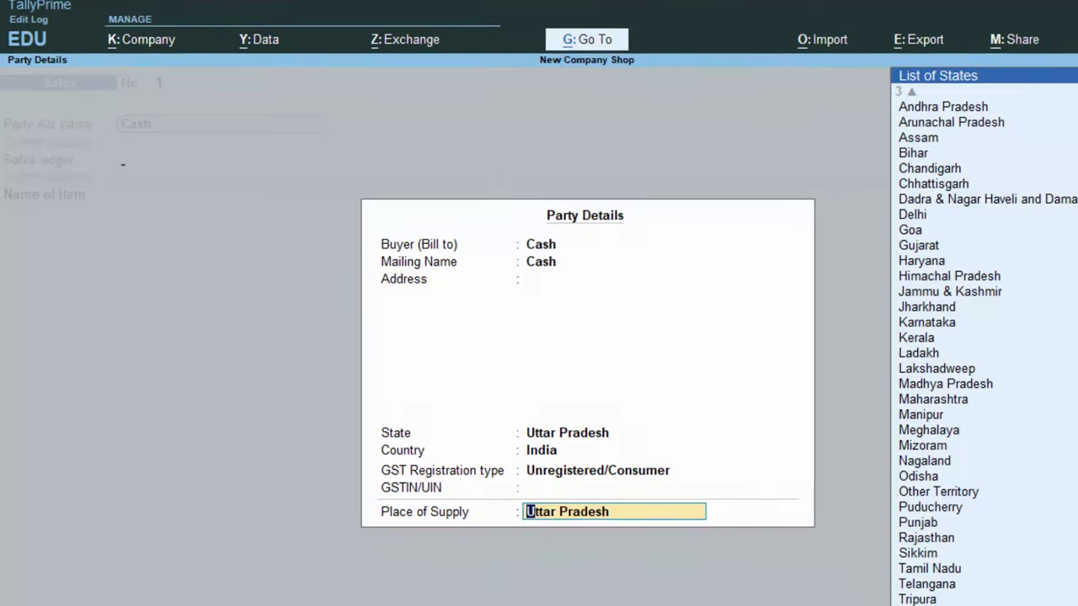
key("Return")
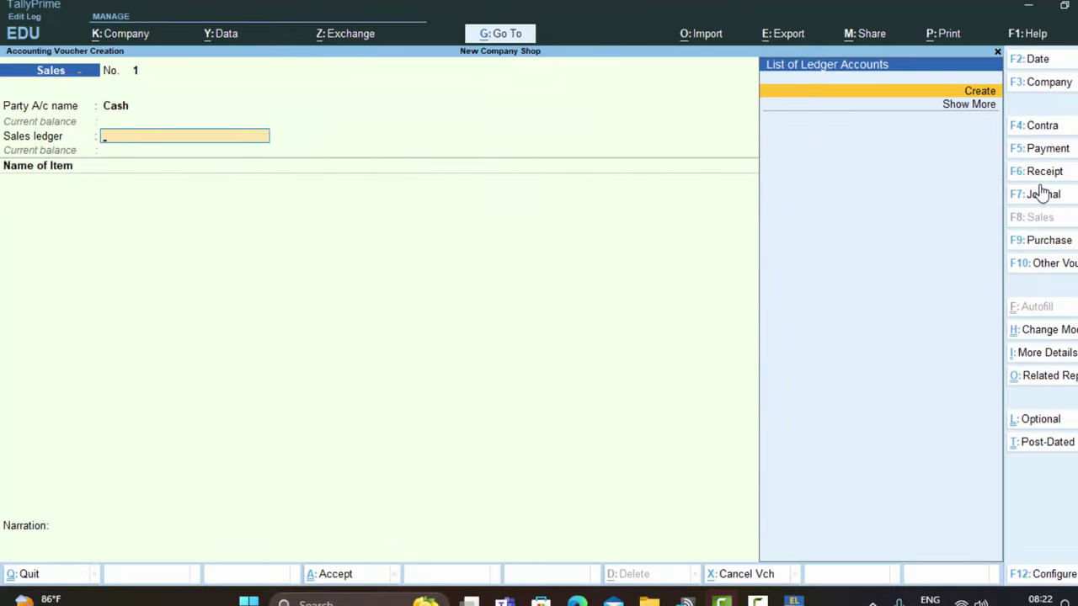
Create a new sales ledger named Sales and place it under Sales Accounts
key("Return")
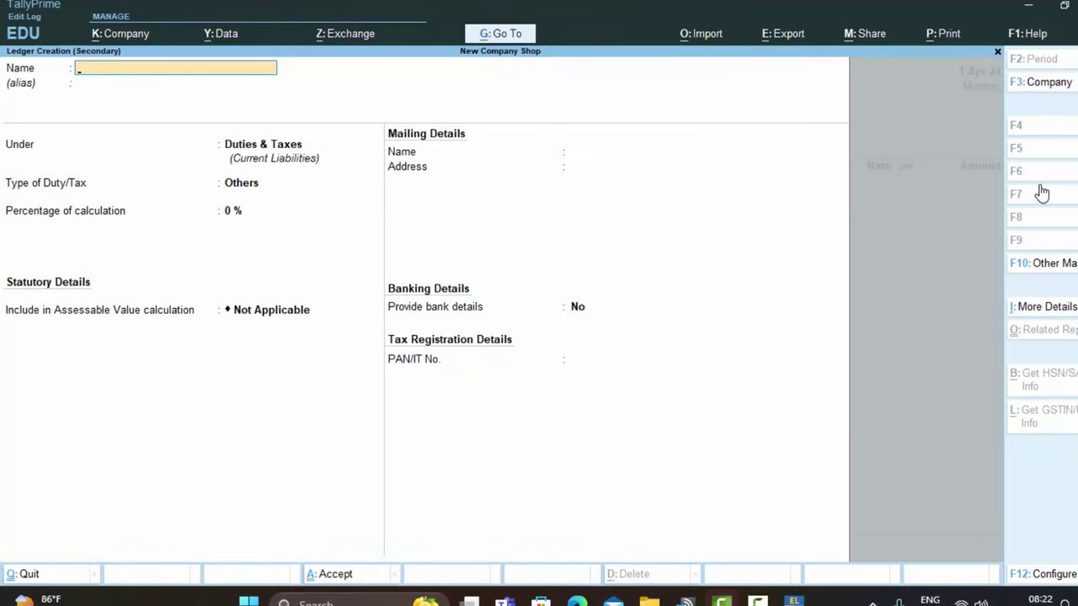
type("Sales")
key("Return")
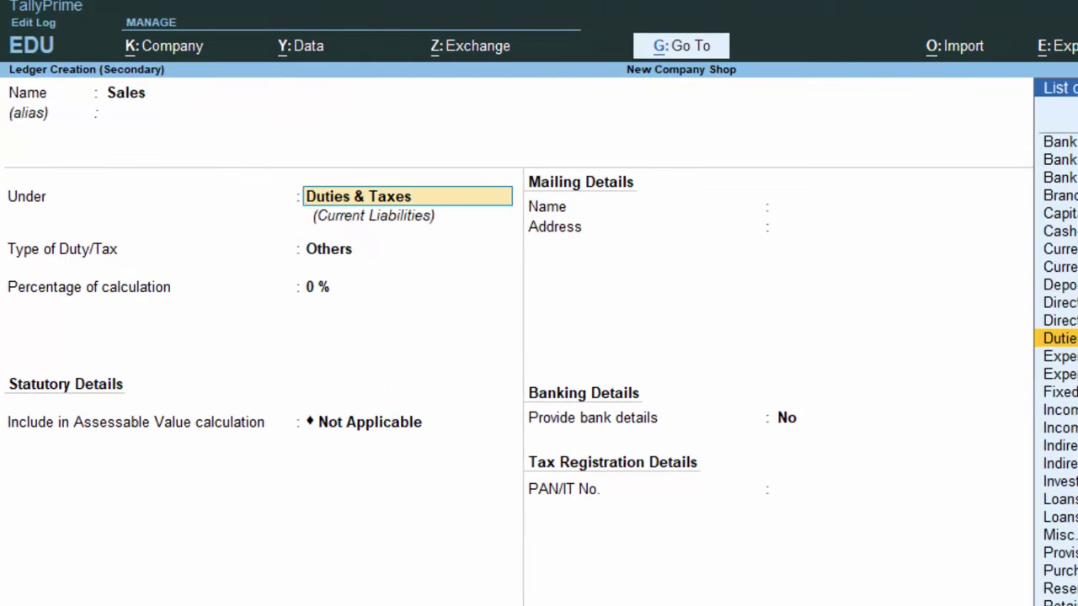
type("S")
key("Down")
key("Down")
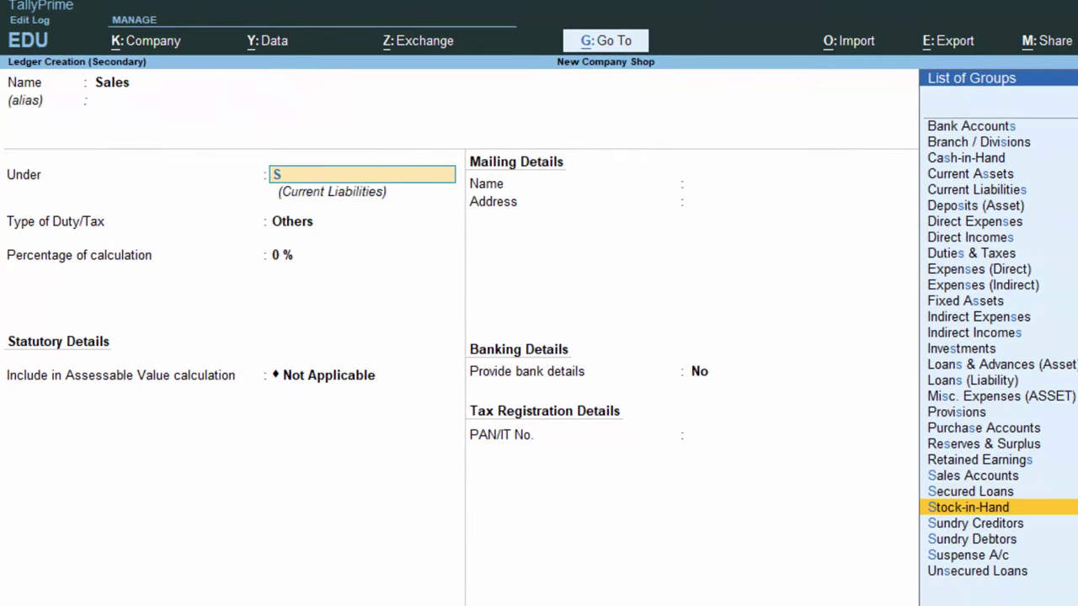
key("Up")
key("Up")
key("Return")
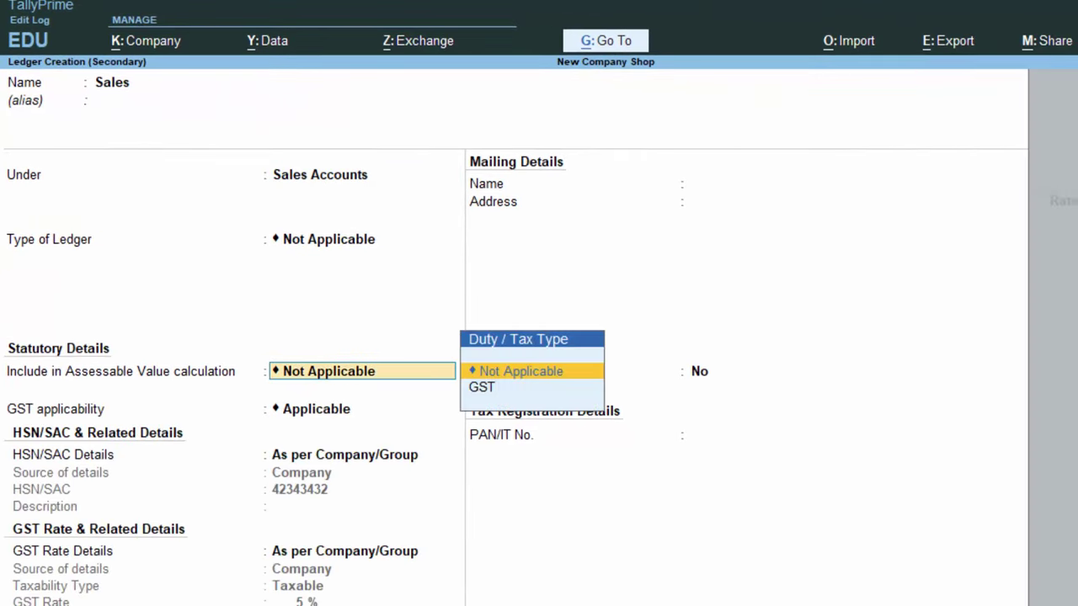
Keep GST applicable for the Sales ledger with HSN/SAC and GST rate details as per company/group, and save the ledger
key("Return")
key("Return")
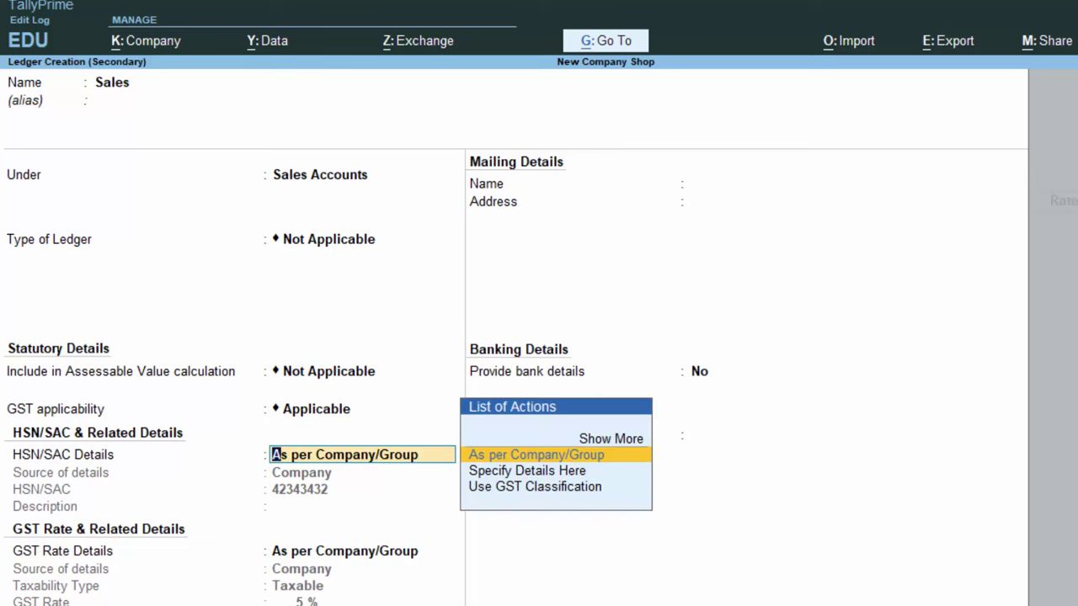
key("BackSpace")
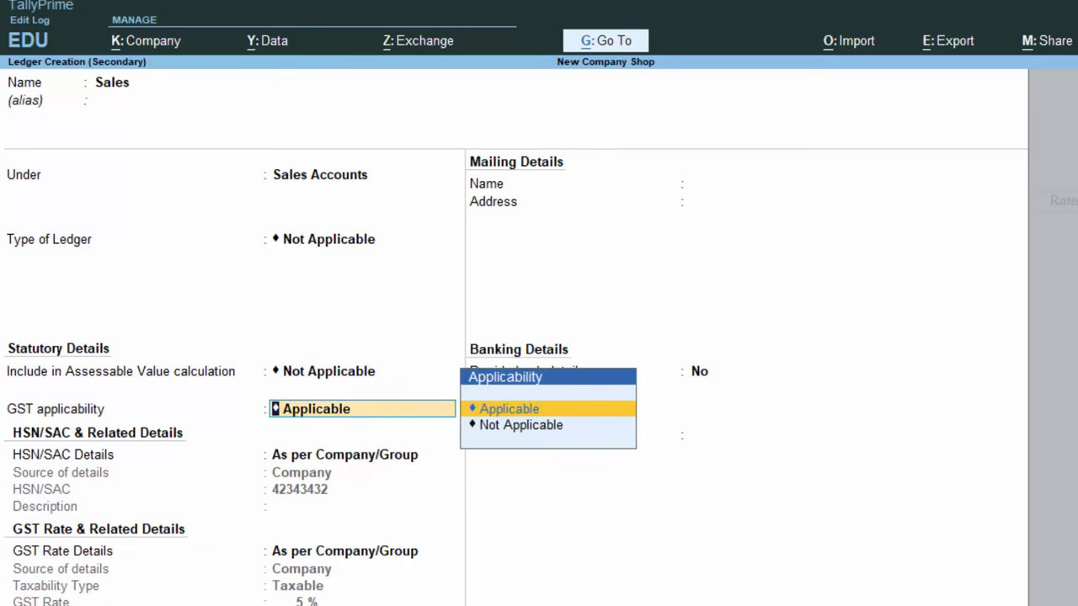
key("Return")
key("Return")
key("Return")
key("Return")
key("Return")
key("Return")
key("Return")
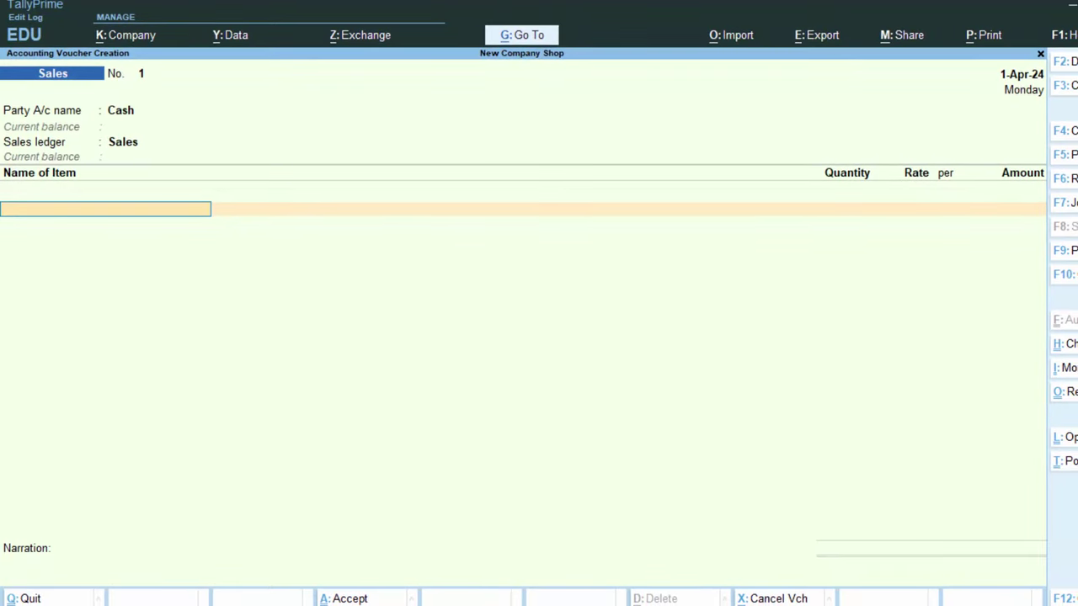
Add the stock item Basmati Rice to the sales voucher with a quantity of 5 kg at 66.00 per kg
key("Return")
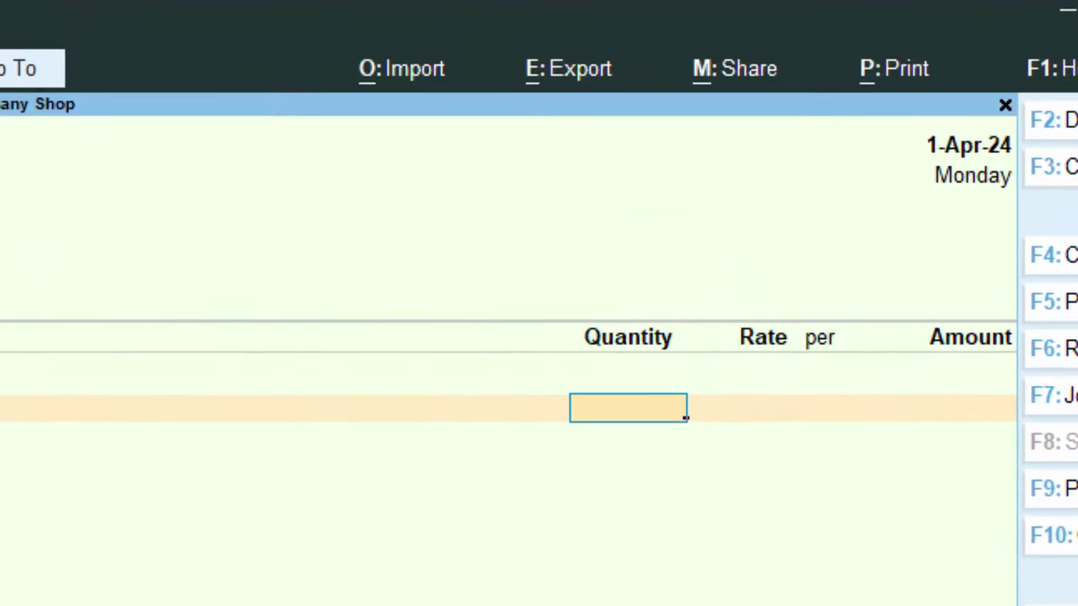
type("5")
key("Return")
key("Return")
key("Return")
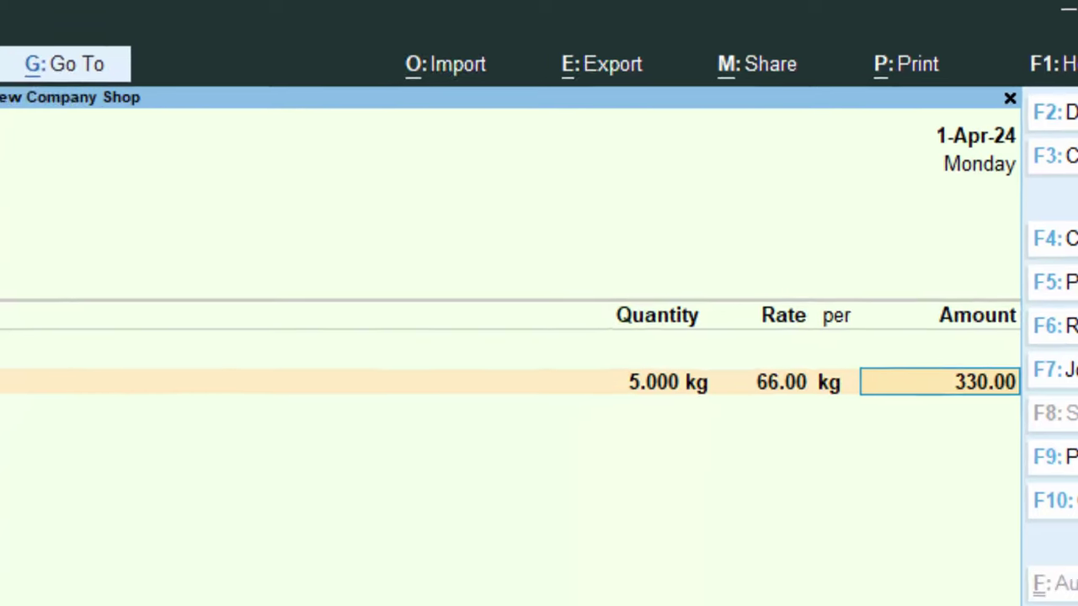
key("Return")
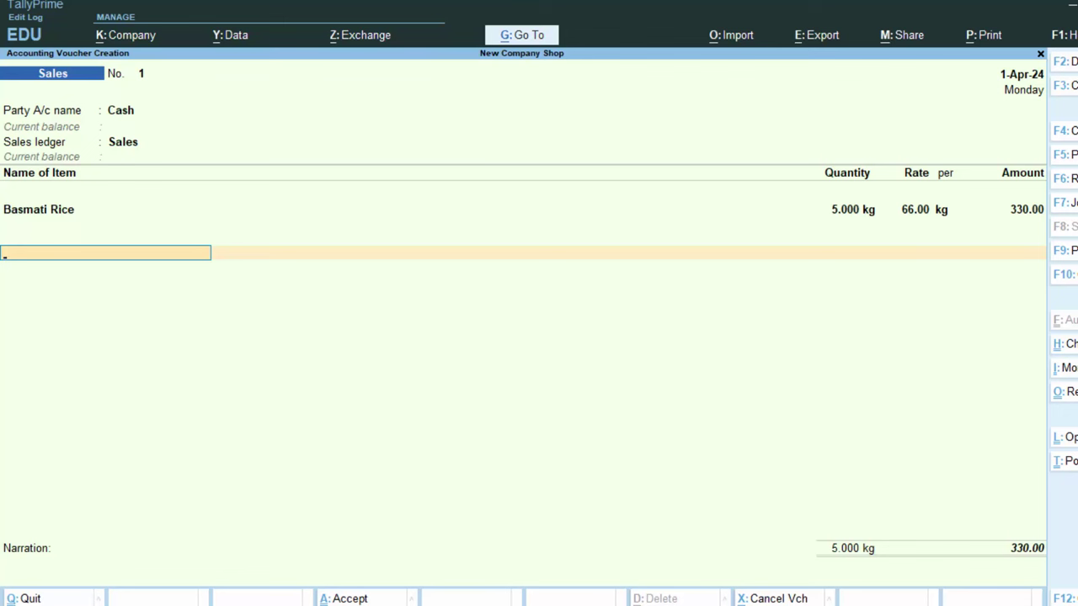
Go back through the dispatch and party details for Cash to check the state, GST registration type and place of supply
key("BackSpace")
key("BackSpace")
key("BackSpace")
key("BackSpace")
key("BackSpace")
key("BackSpace")
key("BackSpace")
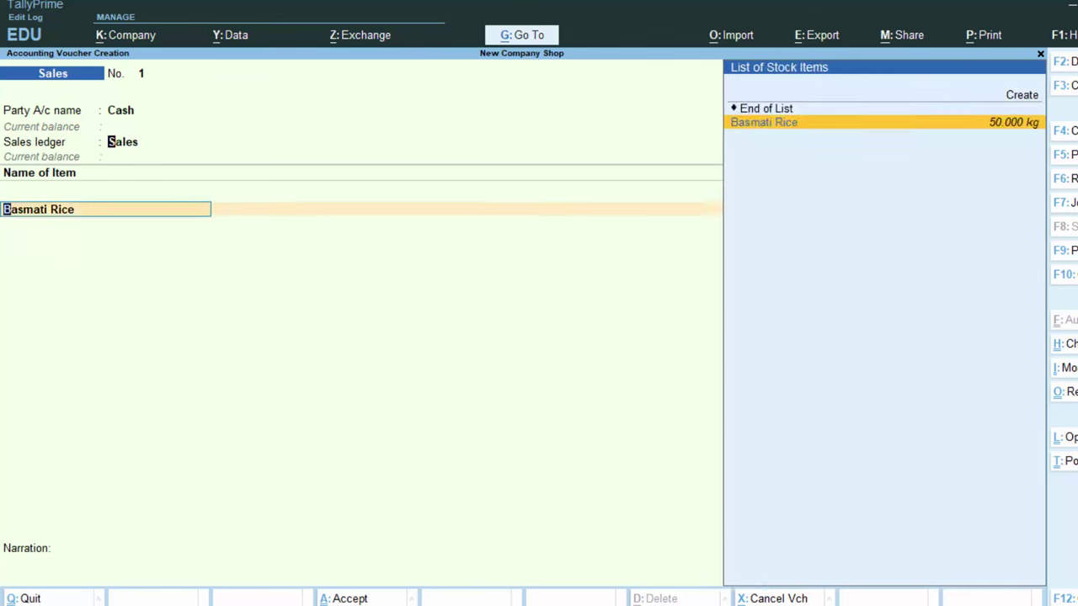
key("Return")
key("Return")
key("Return")
key("Return")
key("Return")
key("Return")
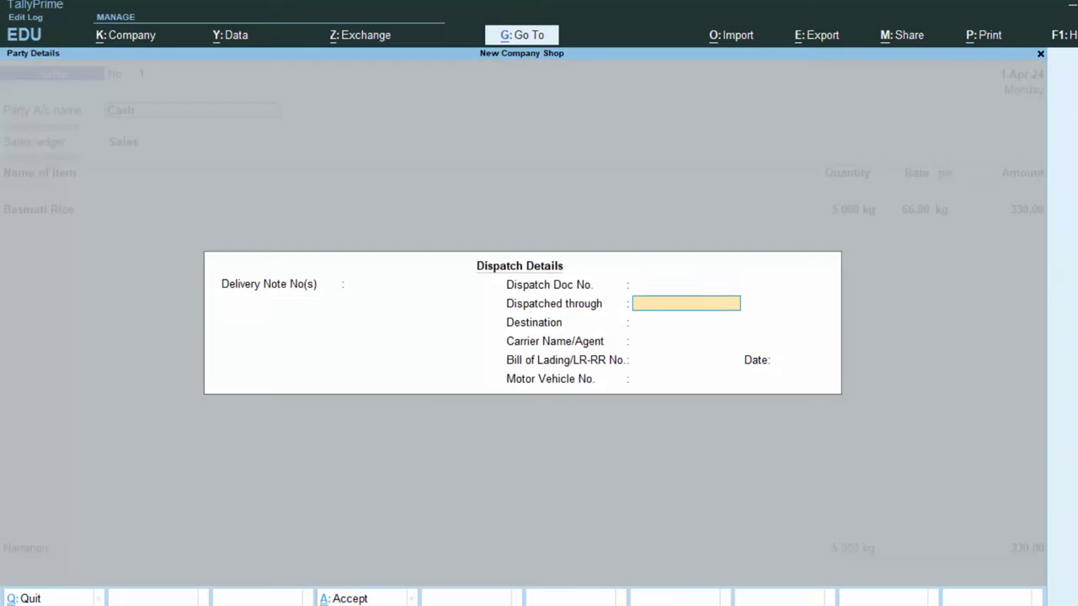
key("Return")
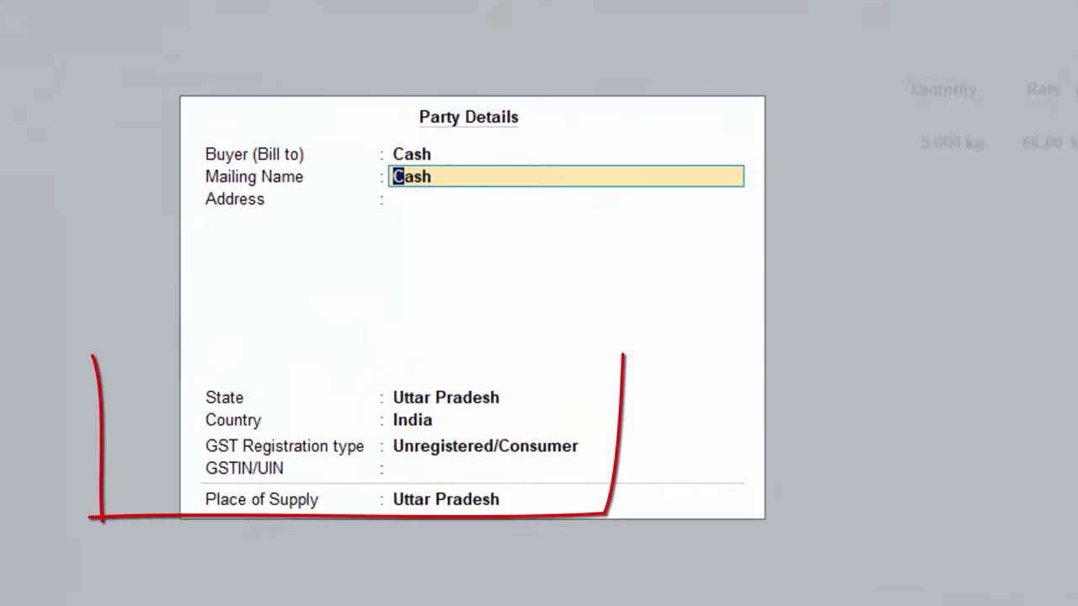
key("Return")
key("Return")
key("Return")
key("Return")
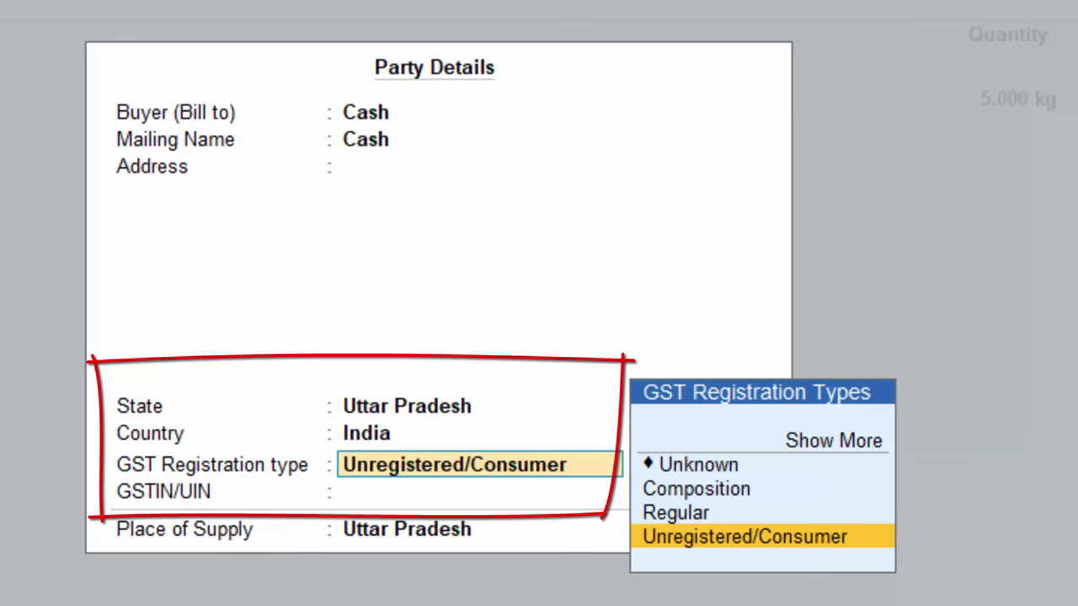
key("Return")
key("Return")
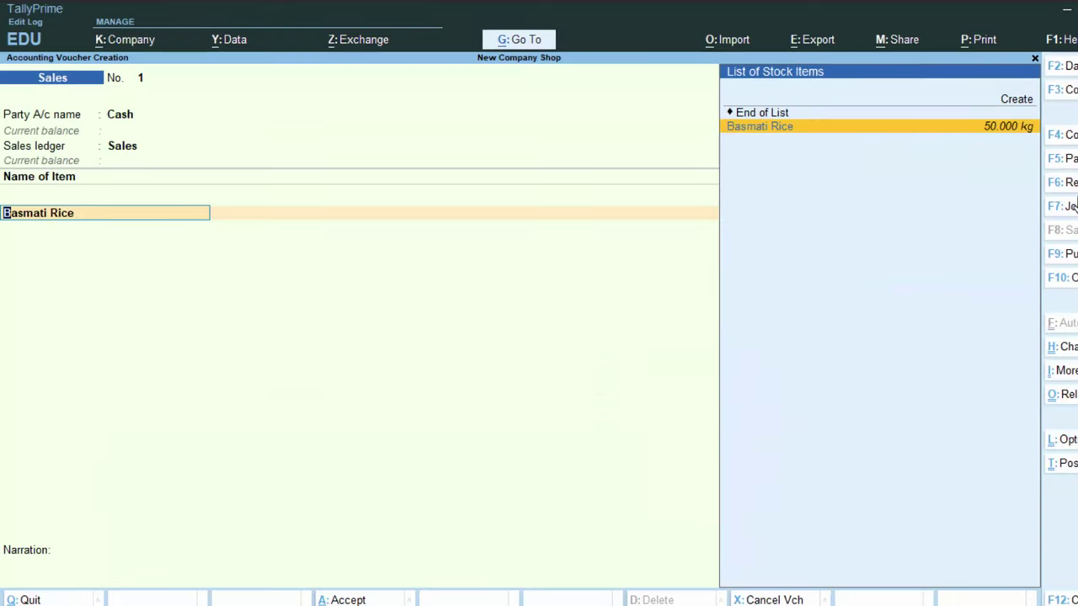
Keep the Basmati Rice line as entered and add the Cgst tax ledger below it
key("Return")
key("Return")
key("Return")
key("Return")
key("Return")
key("Return")
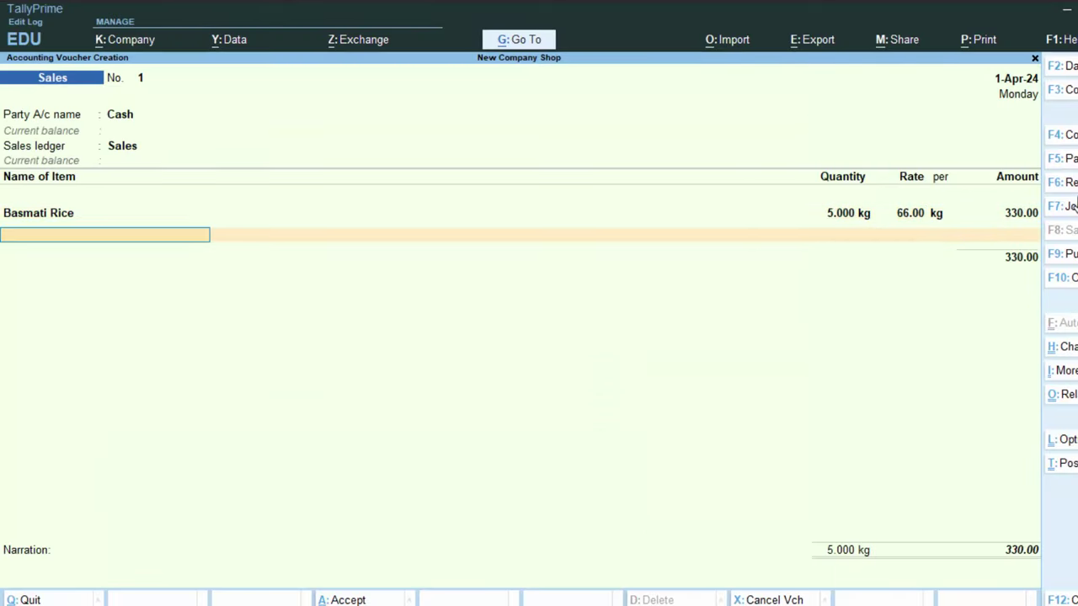
key("Down")
key("Down")
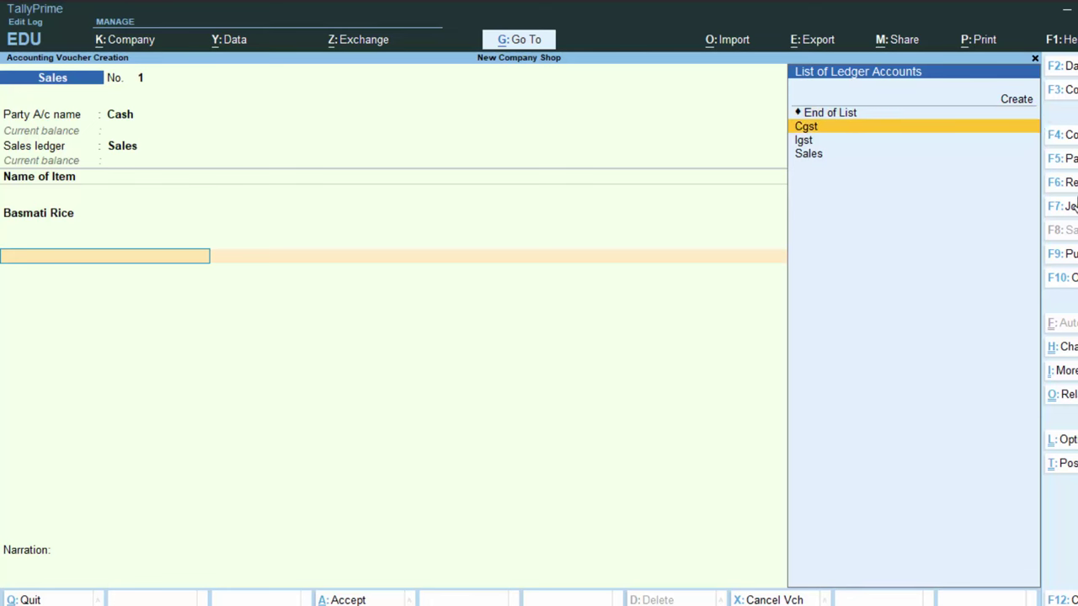
key("Return")
key("BackSpace")
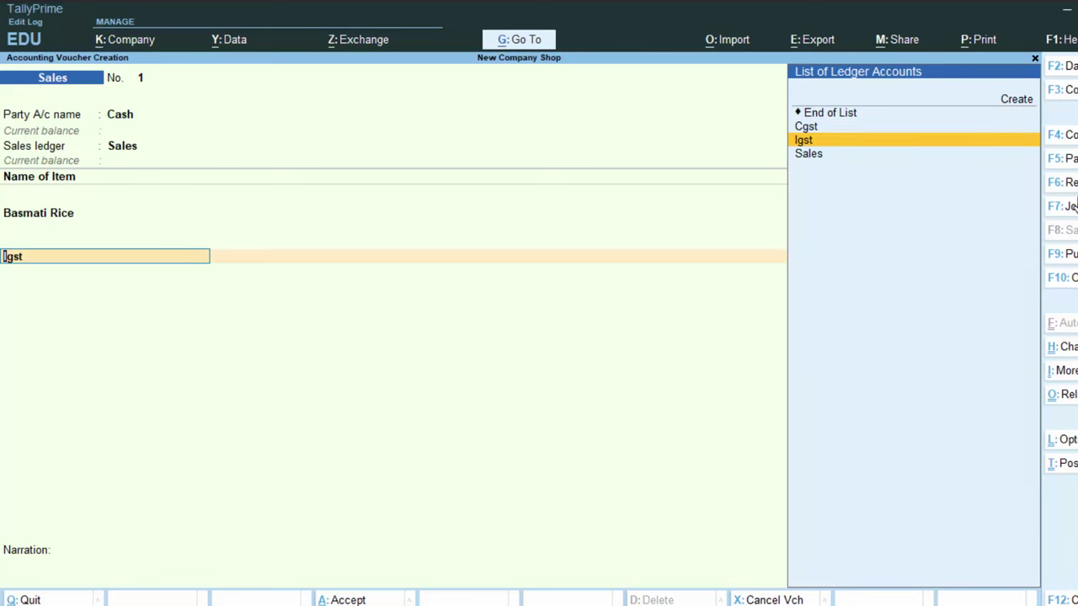
key("Up")
key("Return")
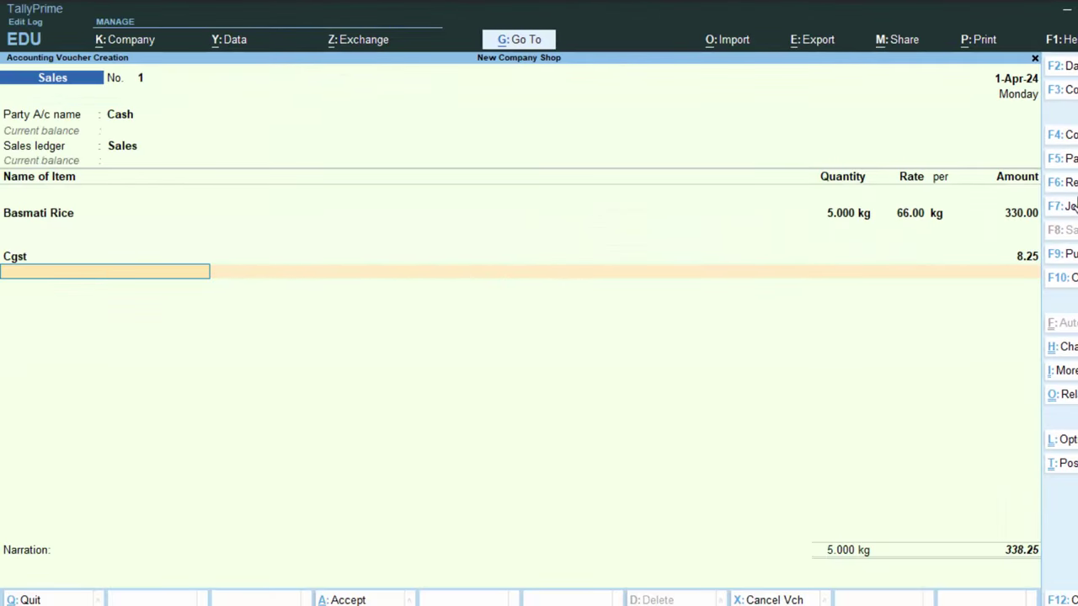
Create a new ledger named Sgst from the sales voucher and place it under Duties & Taxes
key("alt+c")
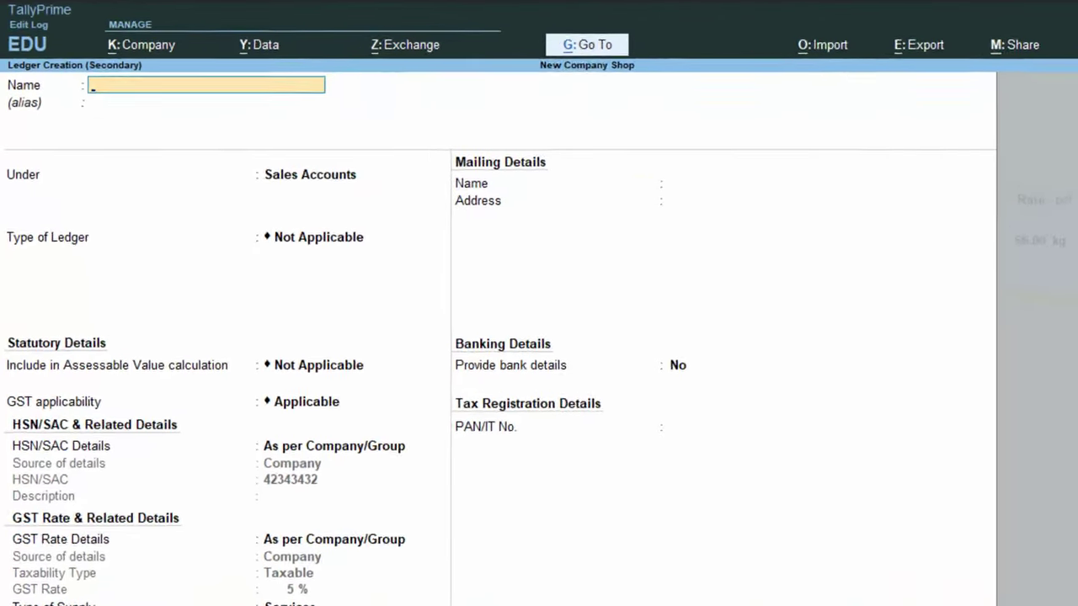
type("Sgst")
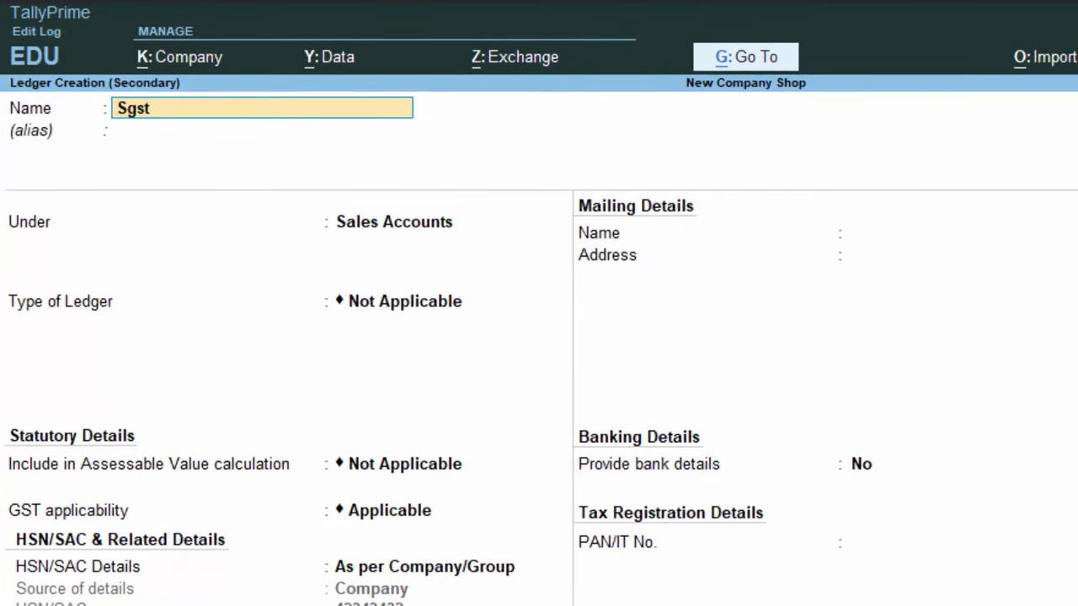
key("Return")
key("Return")
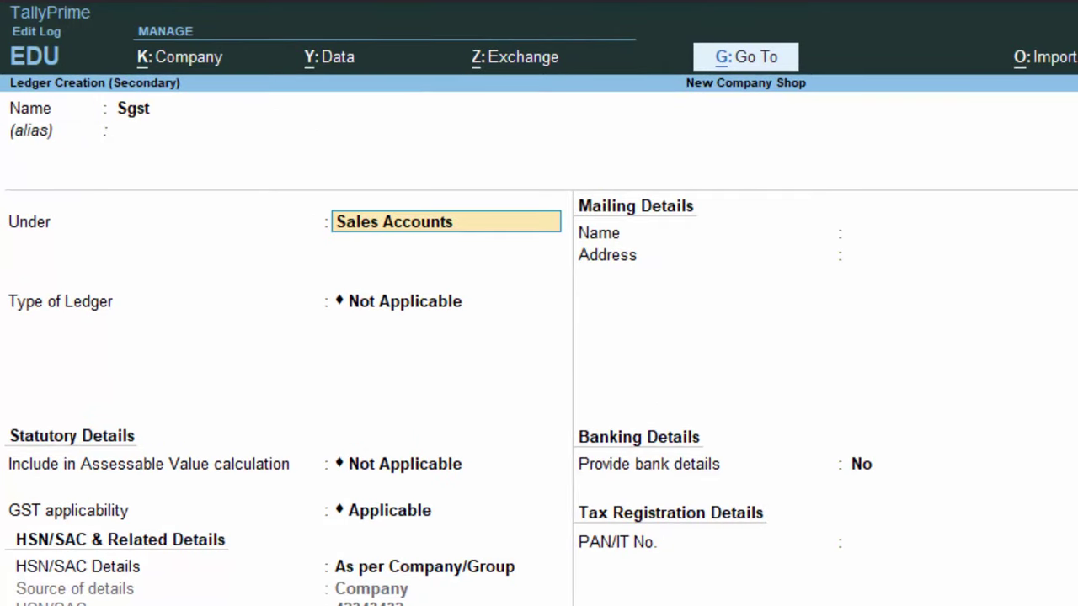
type("D")
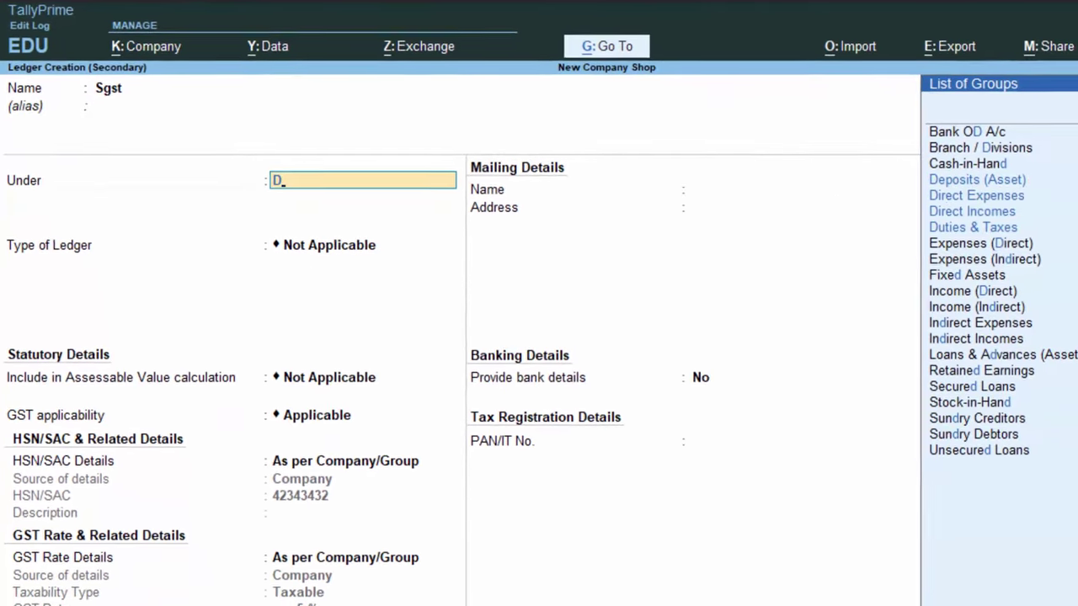
key("Down")
key("Down")
key("Down")
key("Down")
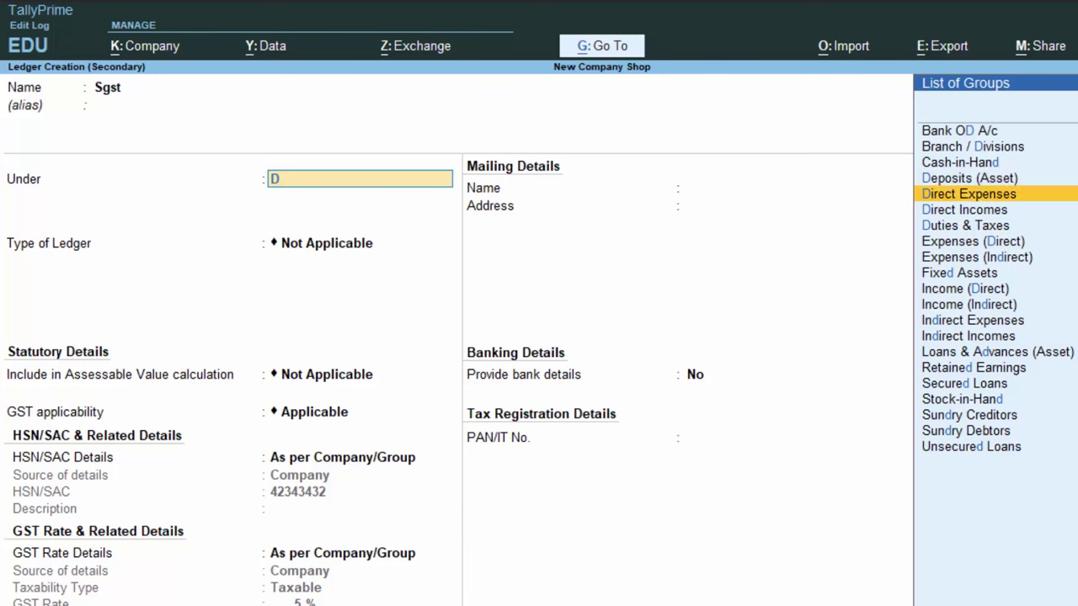
key("Return")
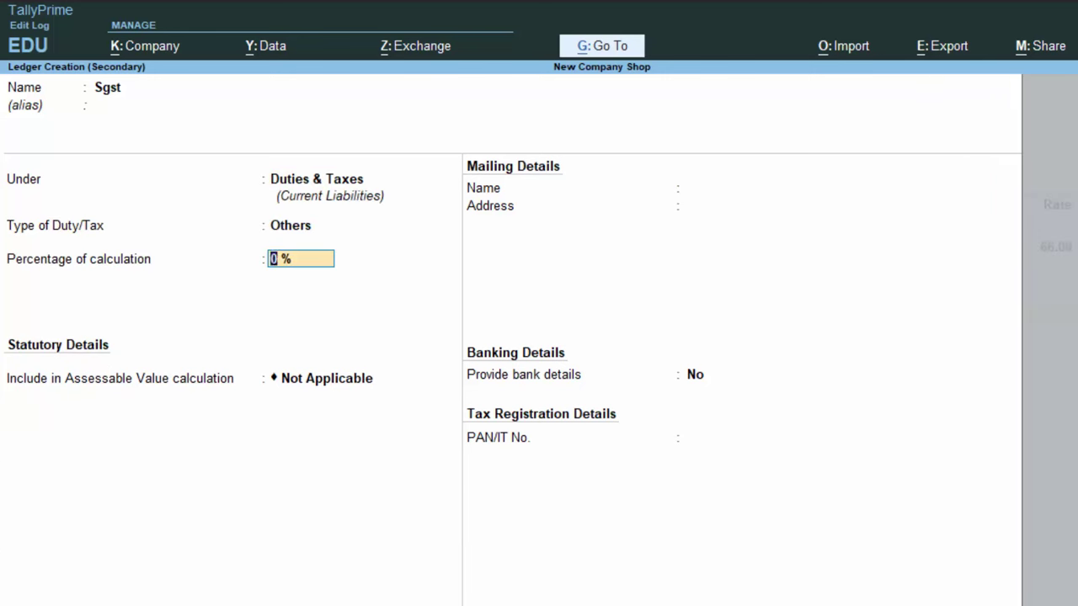
Set the Sgst ledger's type of duty/tax to GST and its tax type to SGST/UTGST, leaving the percentage at 0 %
key("BackSpace")
key("Up")
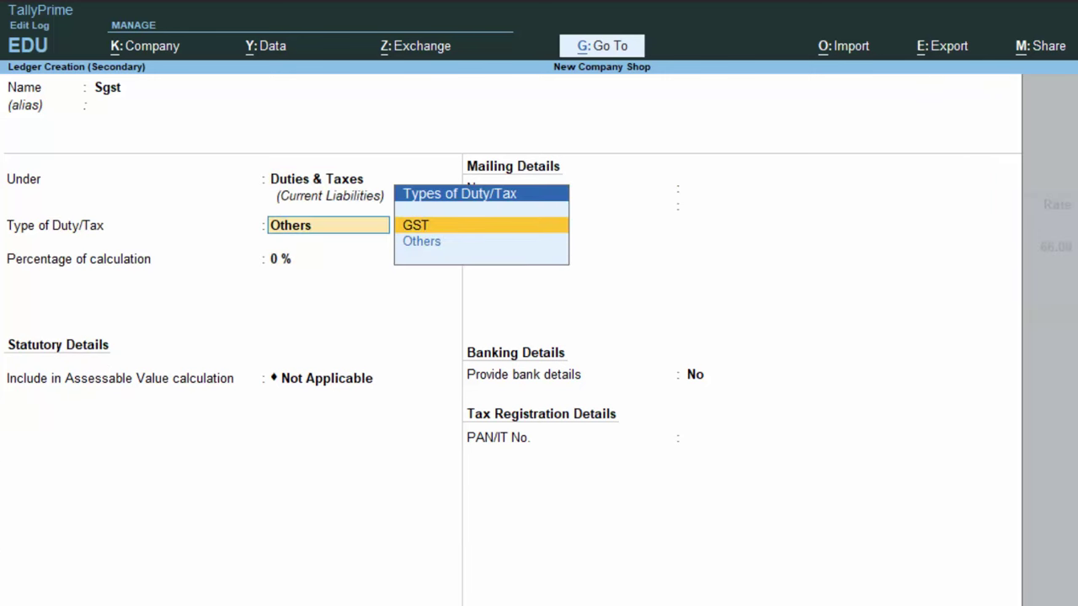
key("Return")
key("Down")
key("Down")
key("Down")
key("Up")
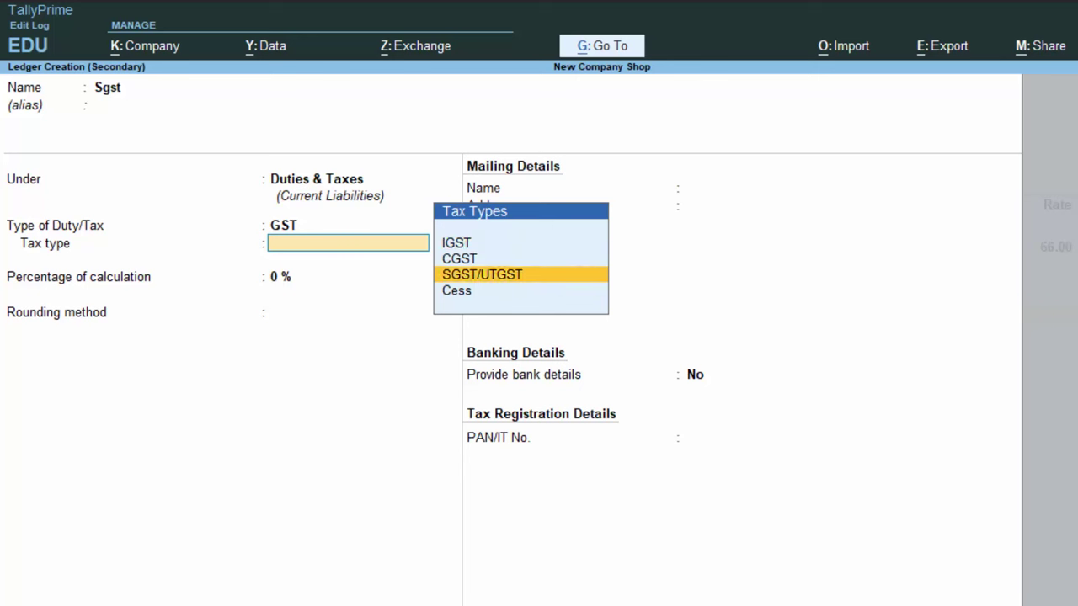
key("Return")
key("Return")
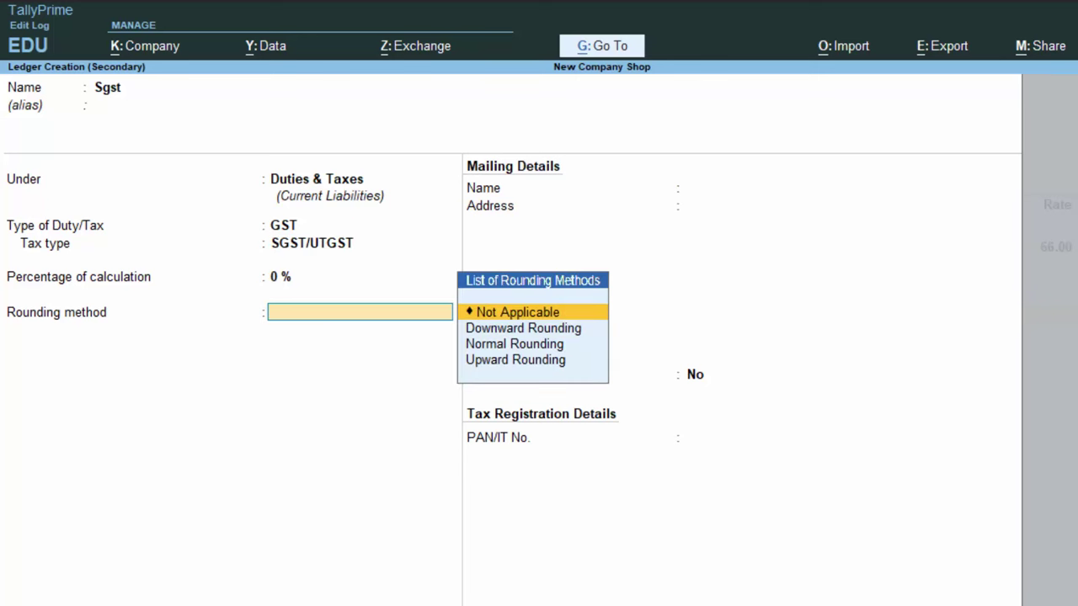
Set the Sgst ledger's rounding method to Normal Rounding and save it so it is applied to the sales voucher
key("Down")
key("Down")
key("Down")
key("Up")
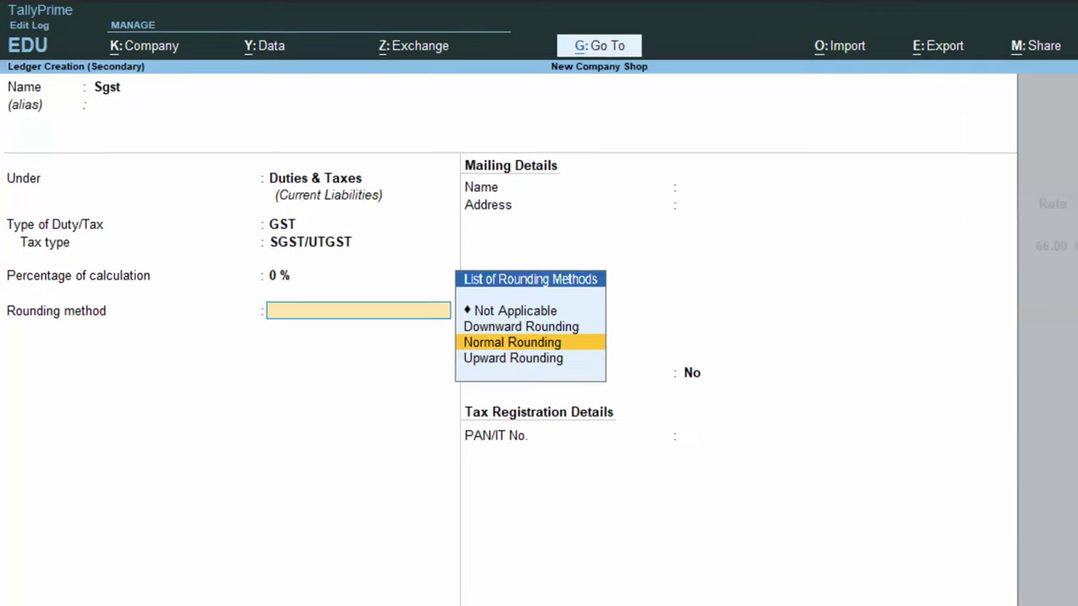
key("Return")
key("Return")
key("Return")
key("Return")
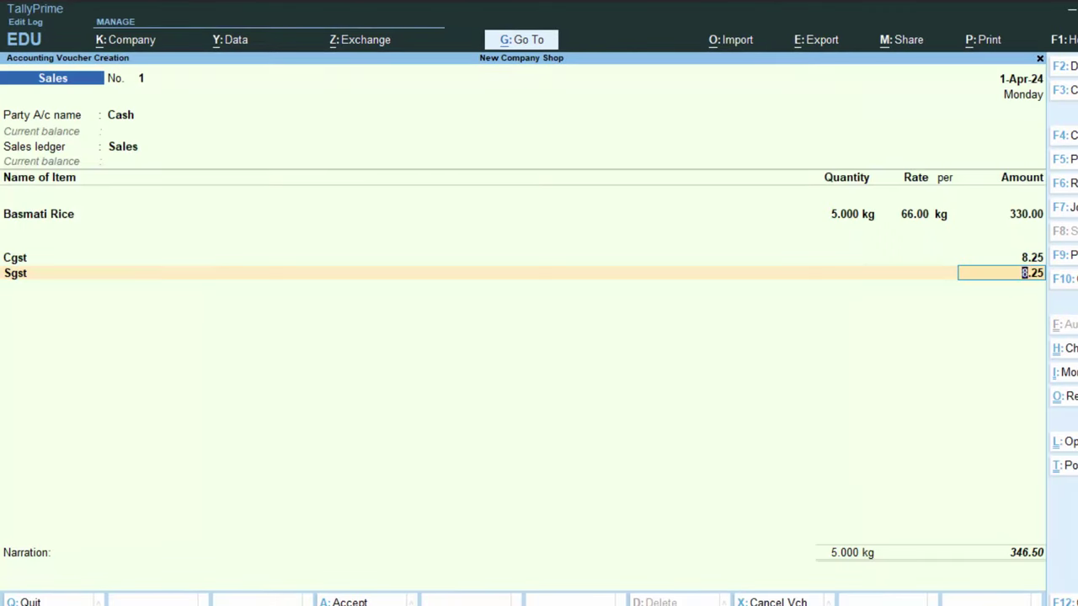
Enter the narration "The godds have been sold with Cash." and save the sales voucher
key("Return")
key("Return")
type("The g")
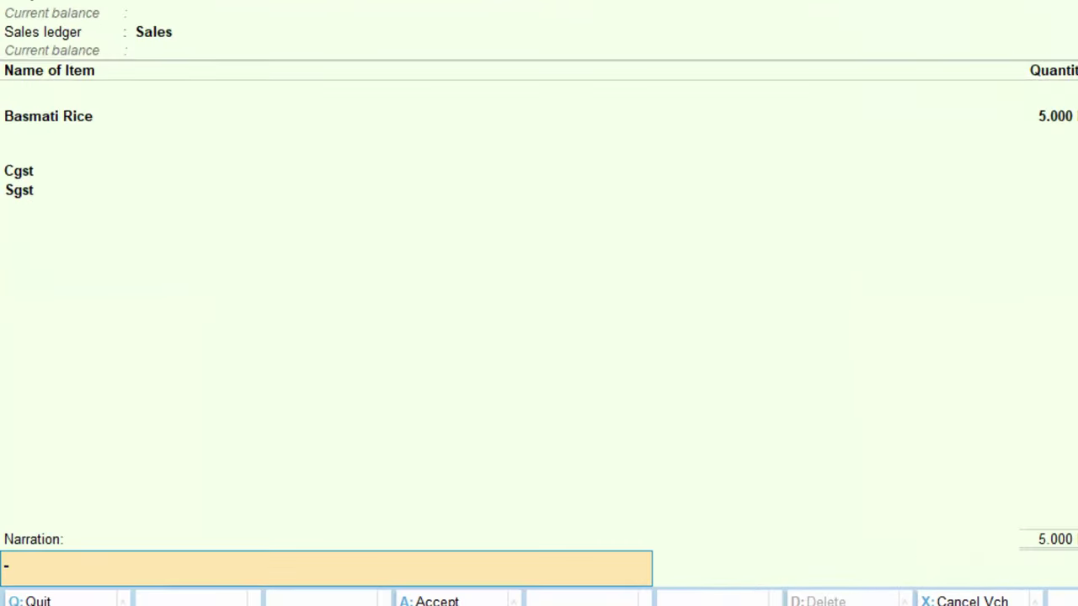
type("odds")
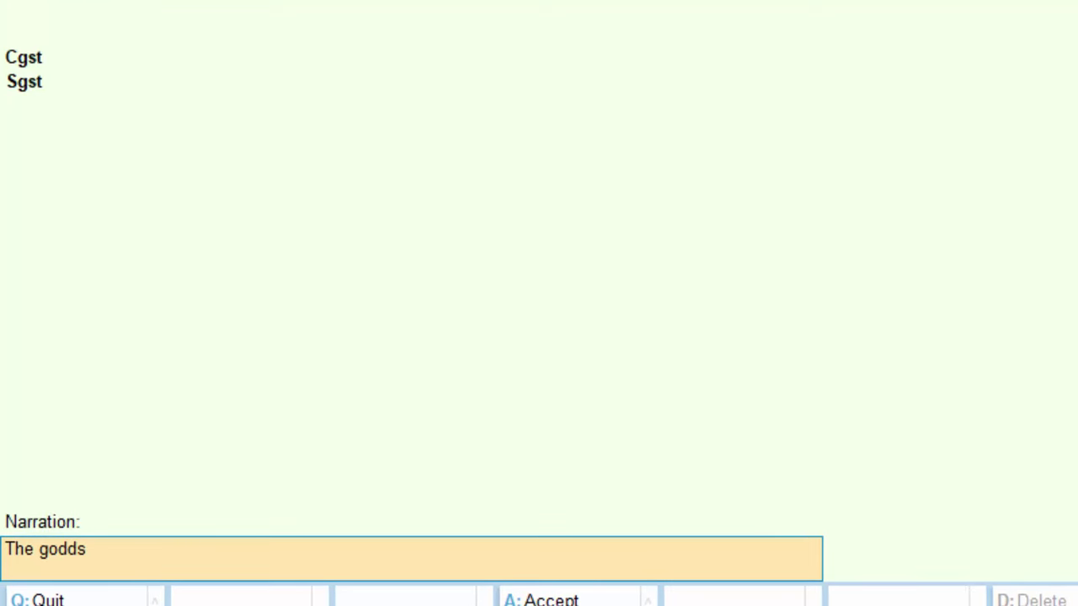
type(" have been sold")
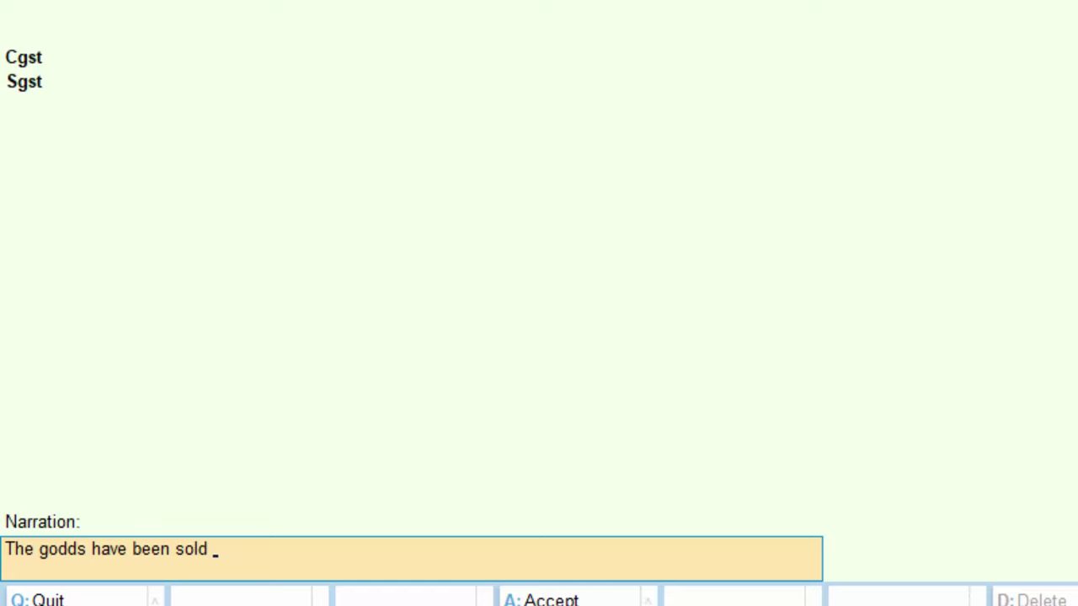
type(" with Cash.")
key("Return")
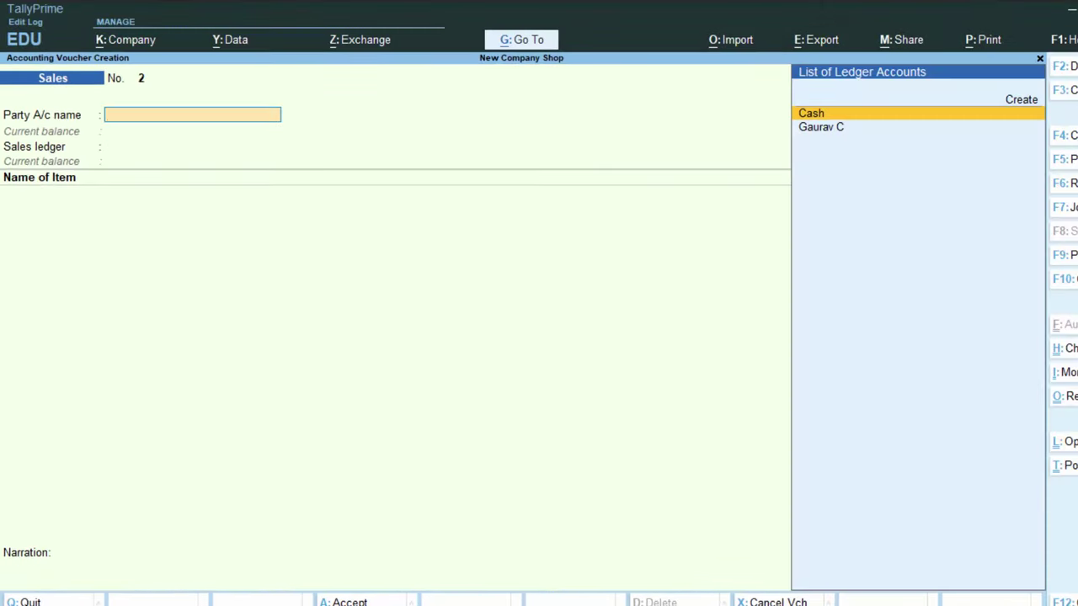